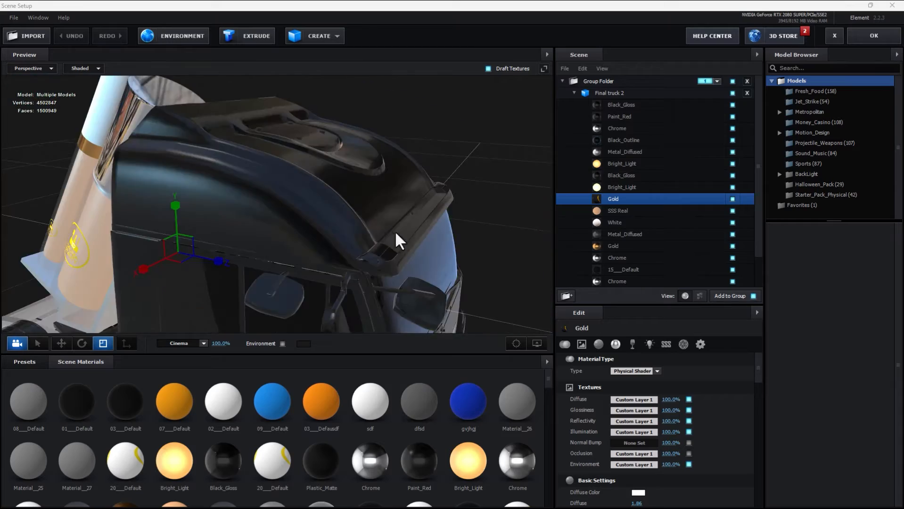
left_click_drag(395, 231, 411, 244)
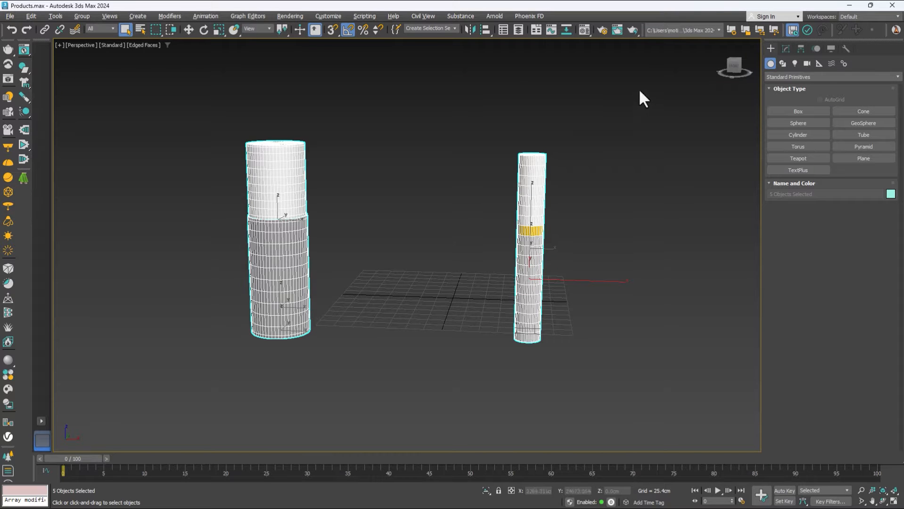
Step: Select both parts of the slim cylindrical product and move them along X closer to the wide product
left_click_drag(640, 90, 490, 385)
key("w")
left_click_drag(590, 268, 431, 278)
mouse_move(381, 282)
middle_mouse_down("alt")
mouse_move(399, 285)
mouse_move(371, 262)
mouse_move(375, 279)
middle_mouse_up("alt")
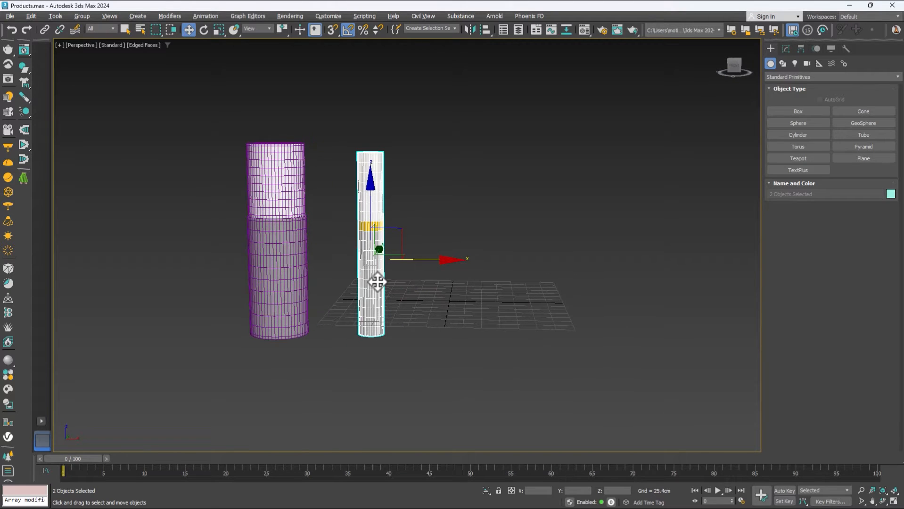
Step: Select all three parts of the wide cylindrical product and move them along X to the other side of the slim one
left_click(247, 305)
left_click_drag(414, 233, 417, 235)
left_click_drag(319, 109, 235, 388)
left_click_drag(327, 240, 510, 246)
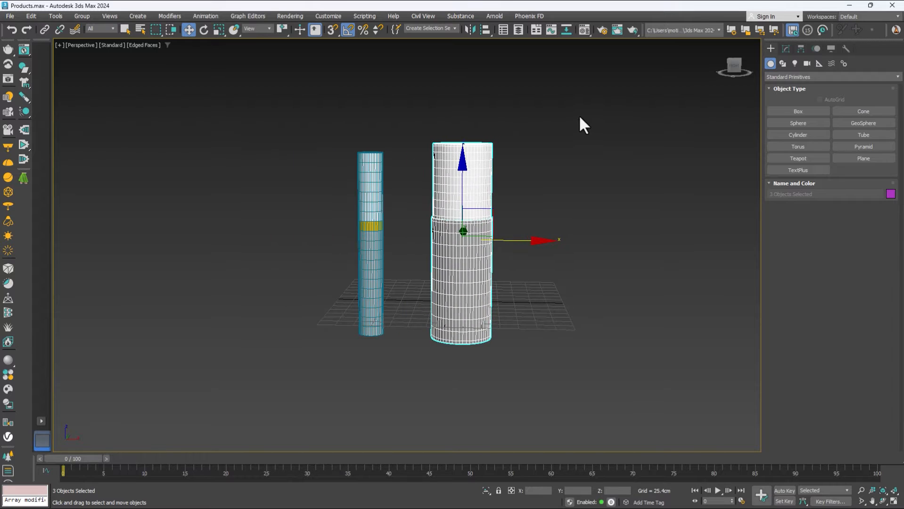
Step: Select both products and export them to the Desktop as an OBJ file named Final, using the default OBJ export options
left_click_drag(581, 125, 252, 395)
left_click(8, 15)
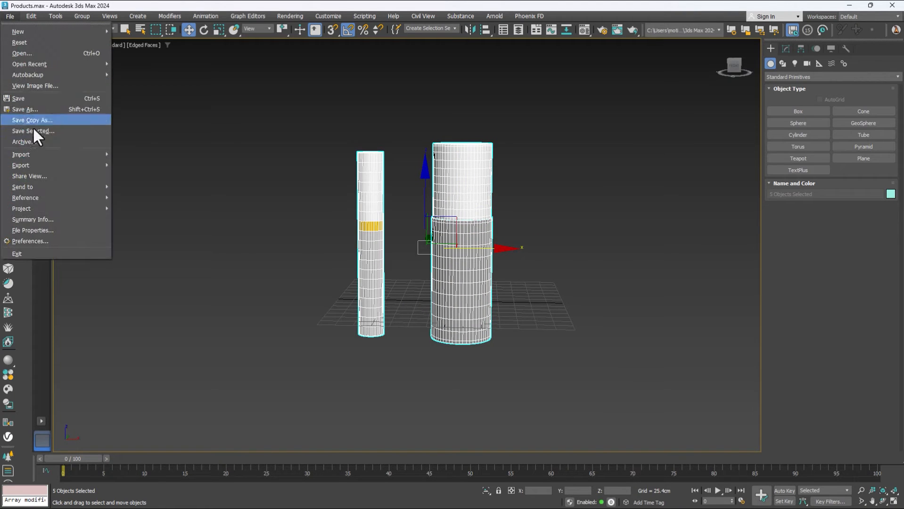
mouse_move(28, 165)
left_click(137, 165)
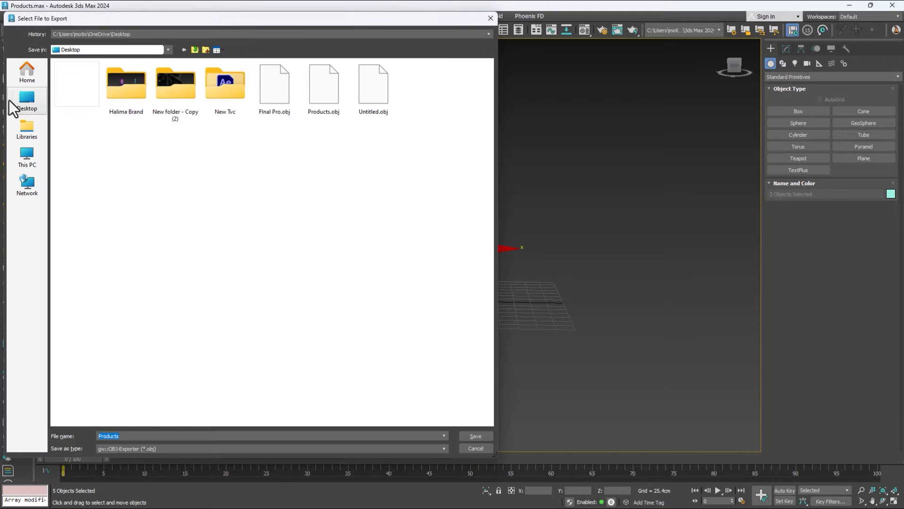
left_click(13, 107)
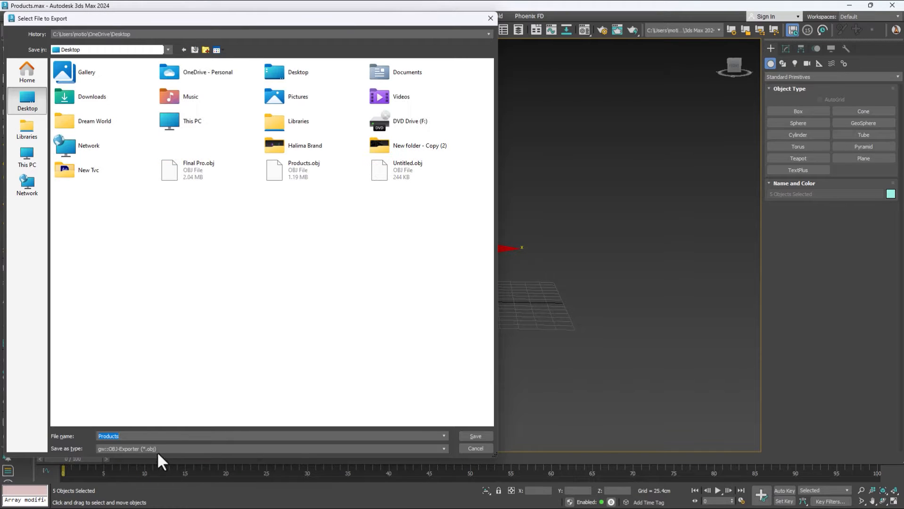
left_click(154, 449)
left_click(135, 404)
left_click(154, 435)
type("Final")
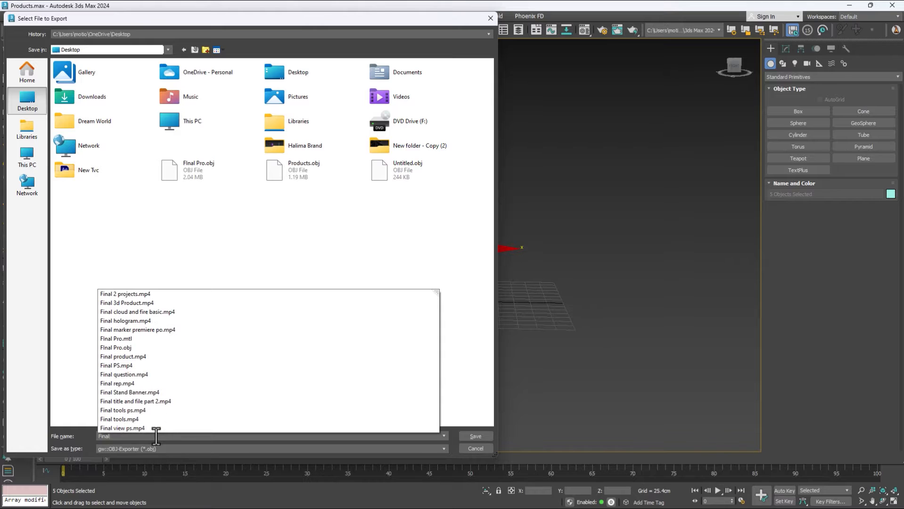
key("Return")
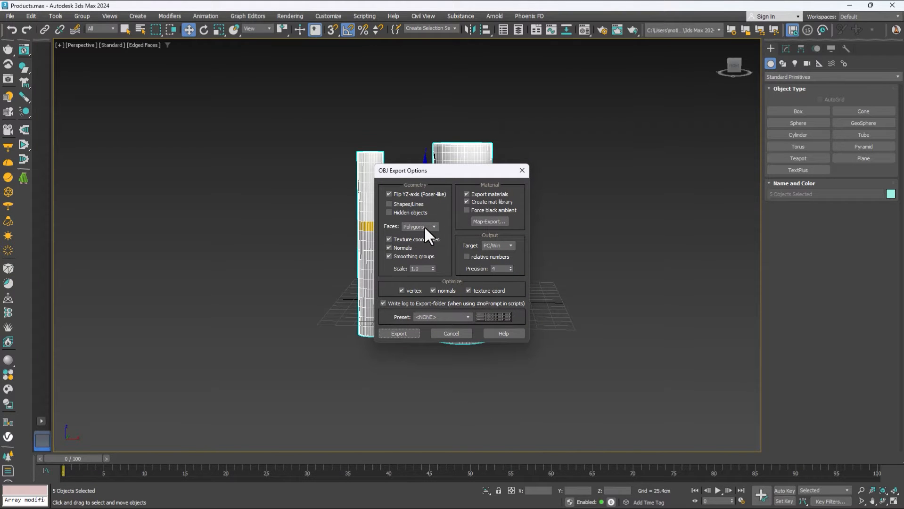
left_click(399, 333)
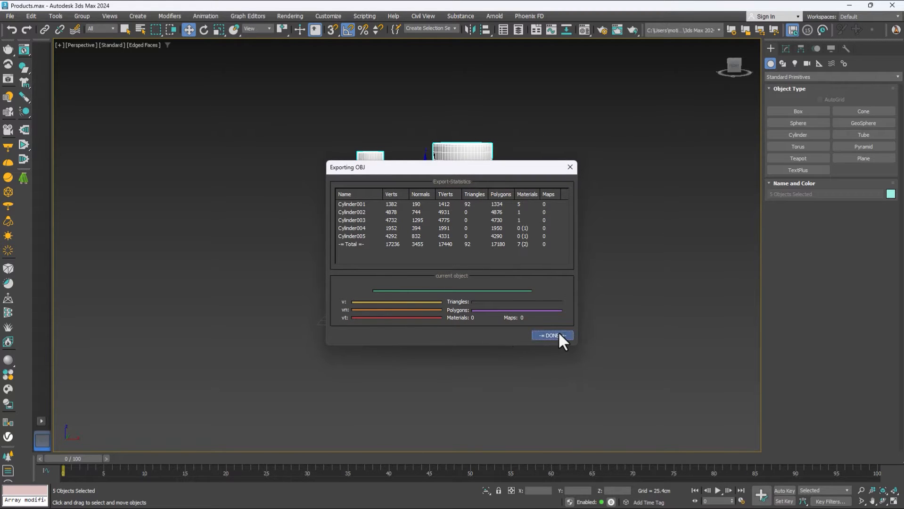
left_click(559, 334)
Step: Switch to After Effects and create a 1280x720, 29.97 fps, five-second composition named Final Comp
key("super")
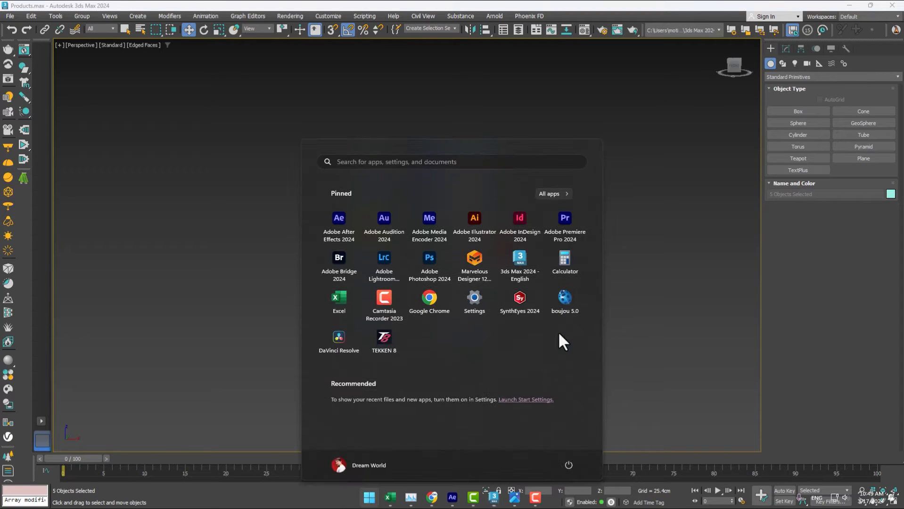
left_click(452, 497)
left_click(422, 206)
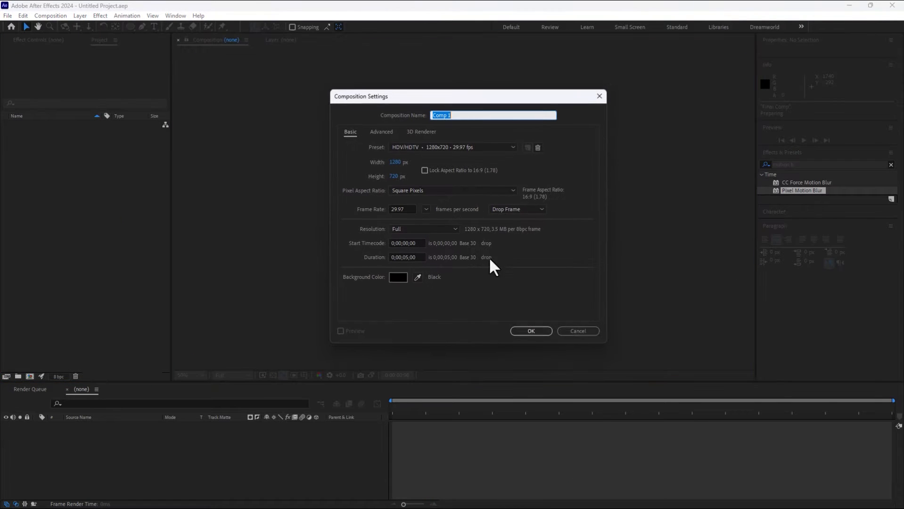
type("Final")
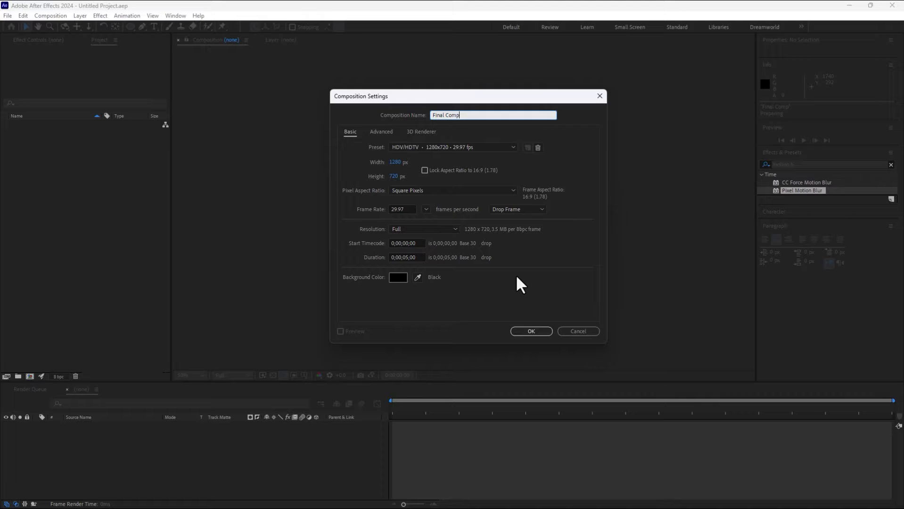
key("Return")
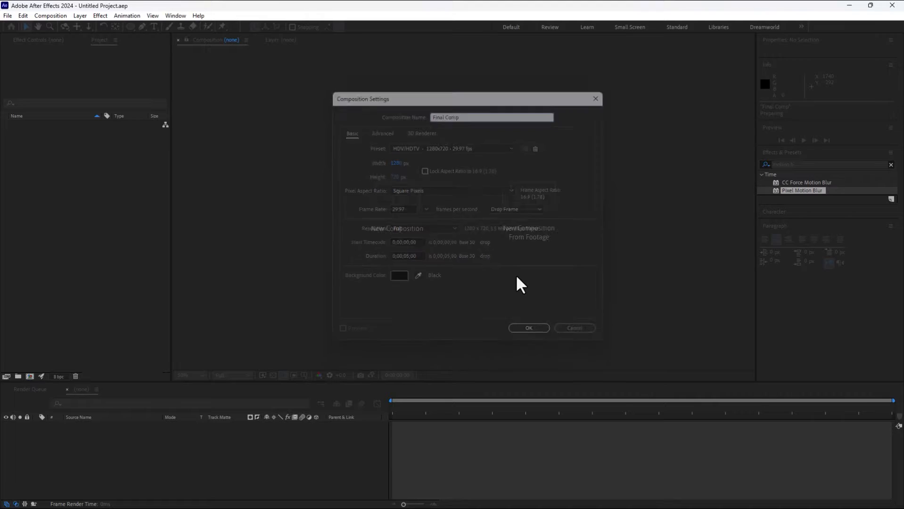
Step: Fit the composition in the viewer and add a comp-size white solid layer named E3D
left_click(182, 376)
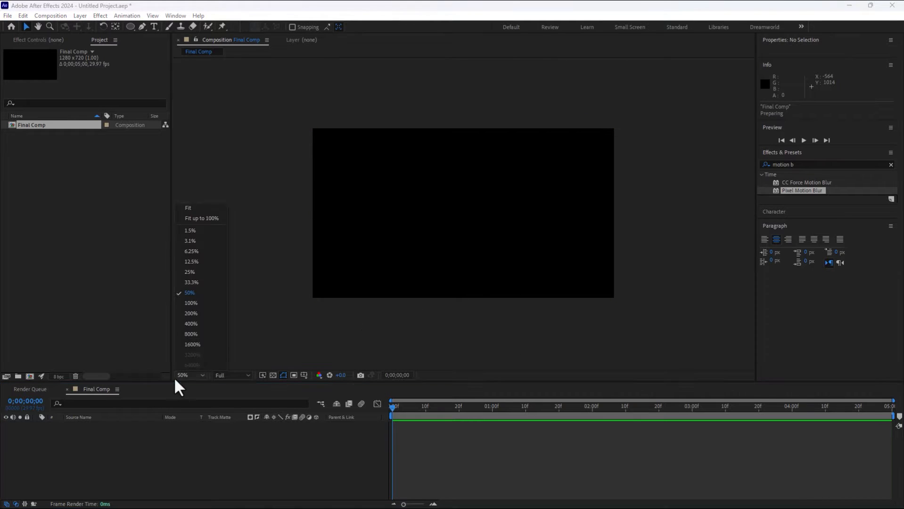
left_click(219, 209)
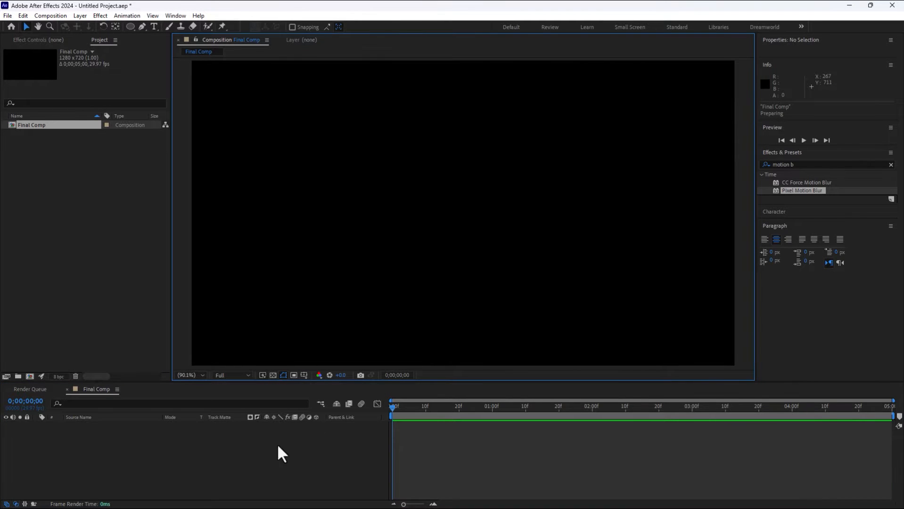
left_click(241, 450)
left_click(81, 16)
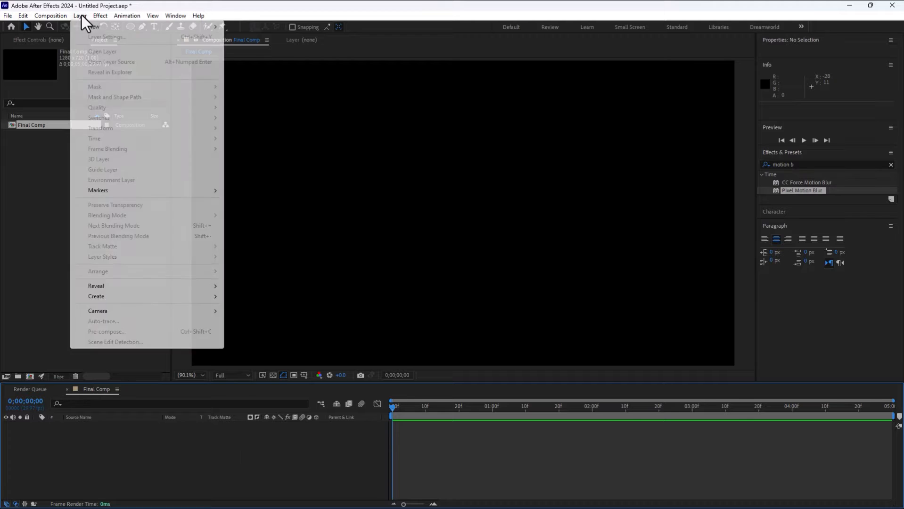
mouse_move(86, 27)
left_click(264, 38)
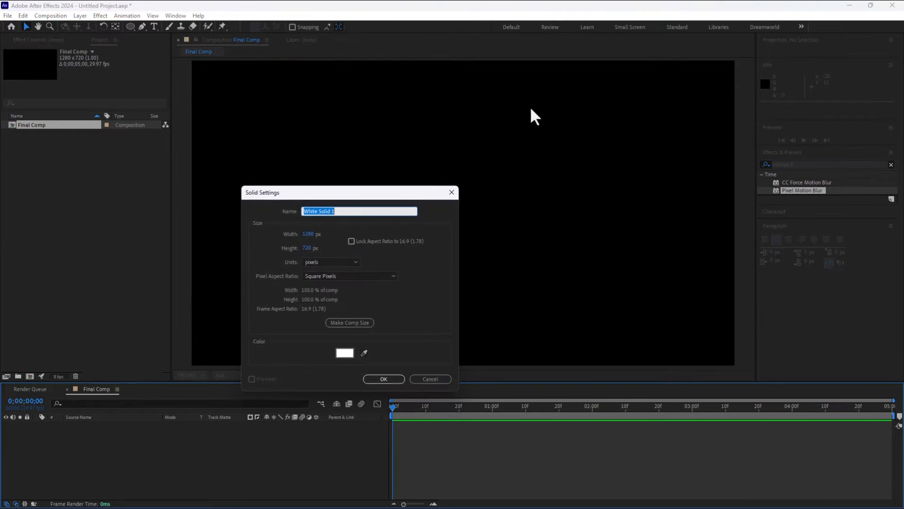
type("E3D")
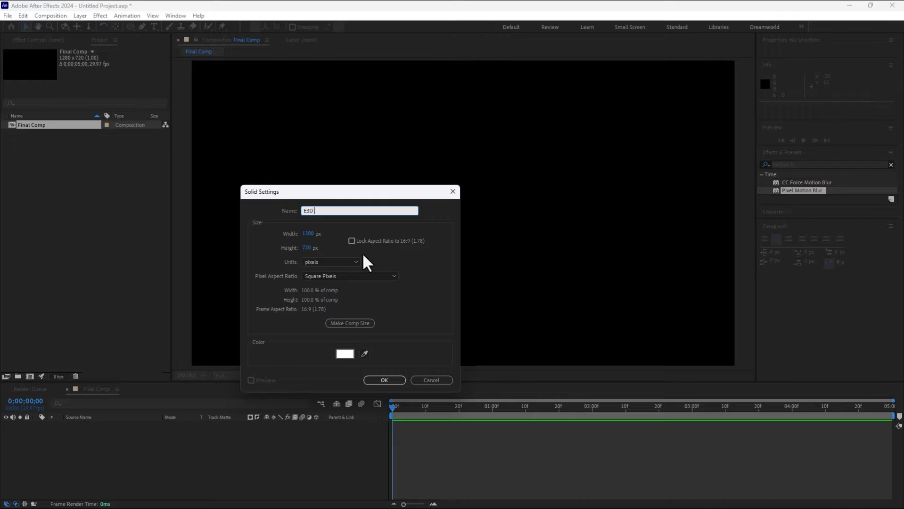
key("Return")
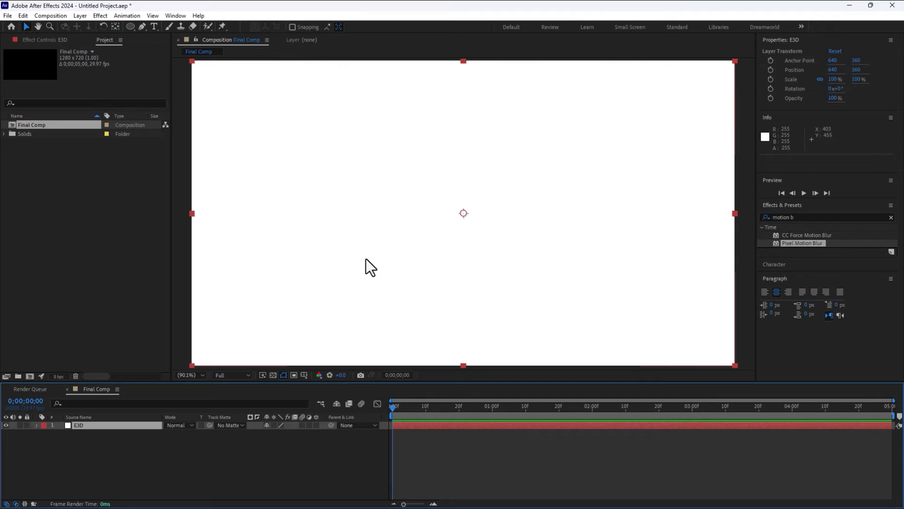
Step: Apply the Video Copilot Element effect to the E3D layer
left_click(102, 16)
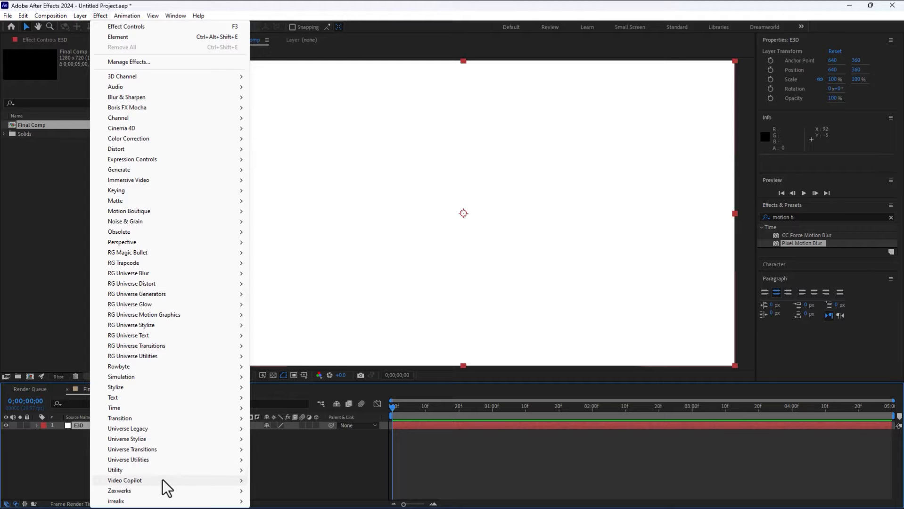
mouse_move(163, 479)
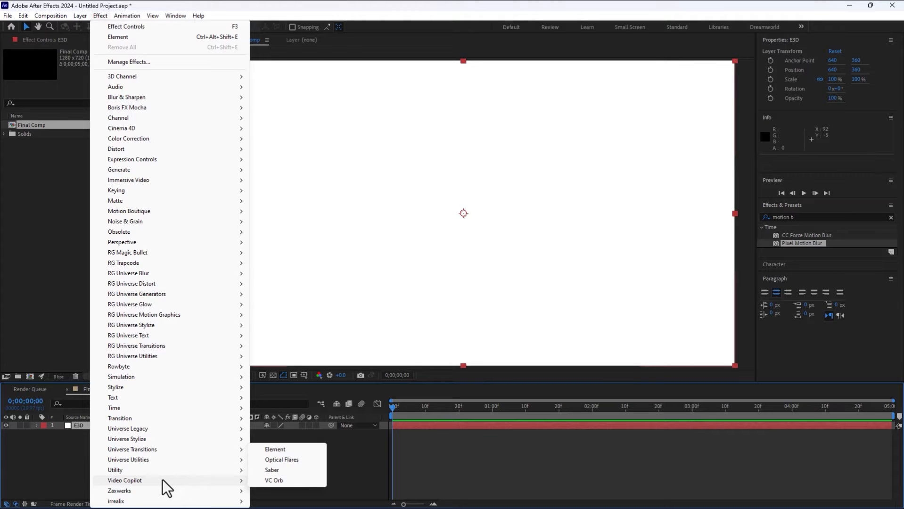
left_click(305, 449)
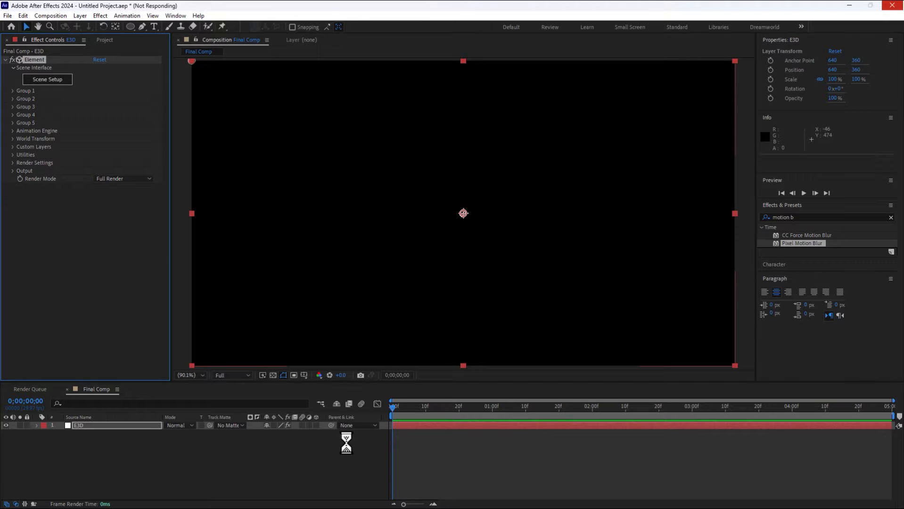
Step: Import Final.obj from the Desktop into the Element scene with the default import preferences
key("super")
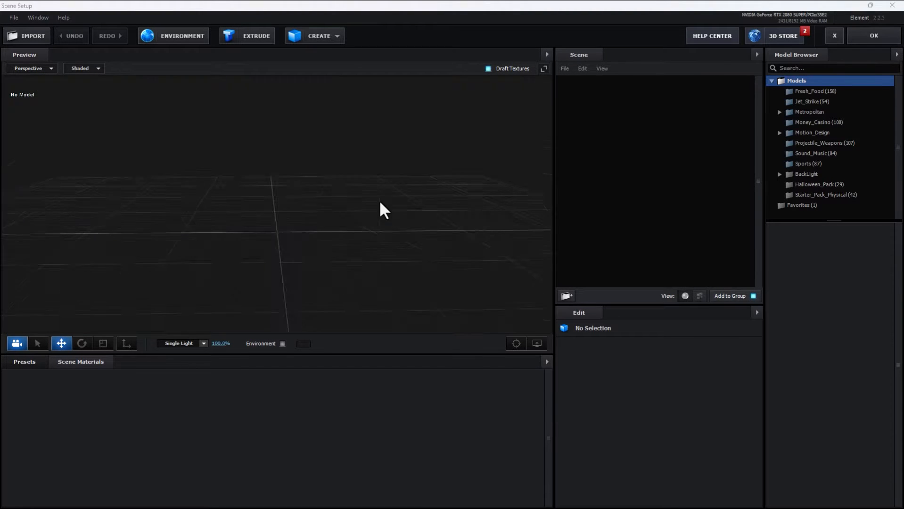
left_click(18, 34)
left_click(307, 110)
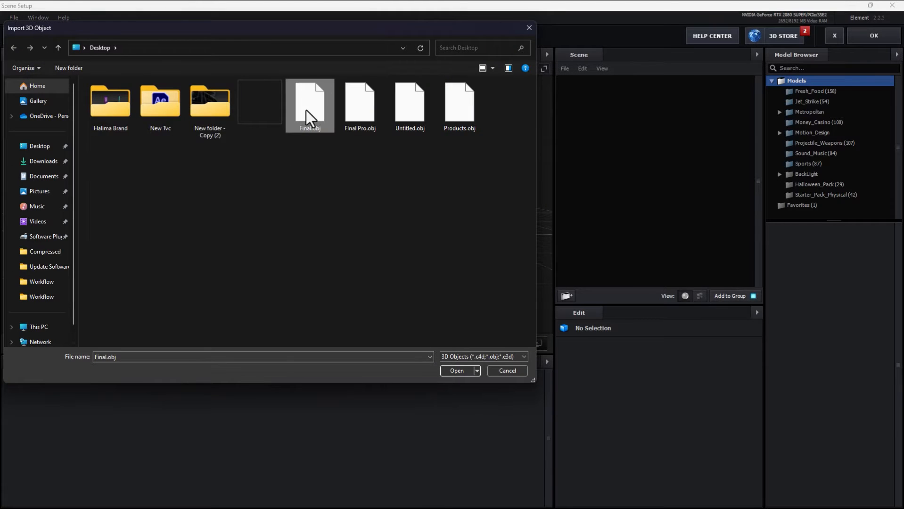
left_click(457, 371)
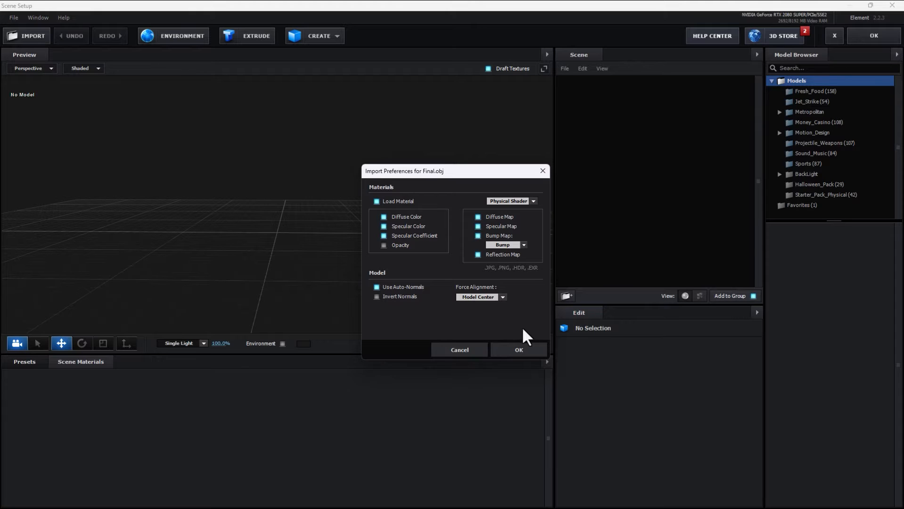
left_click(519, 350)
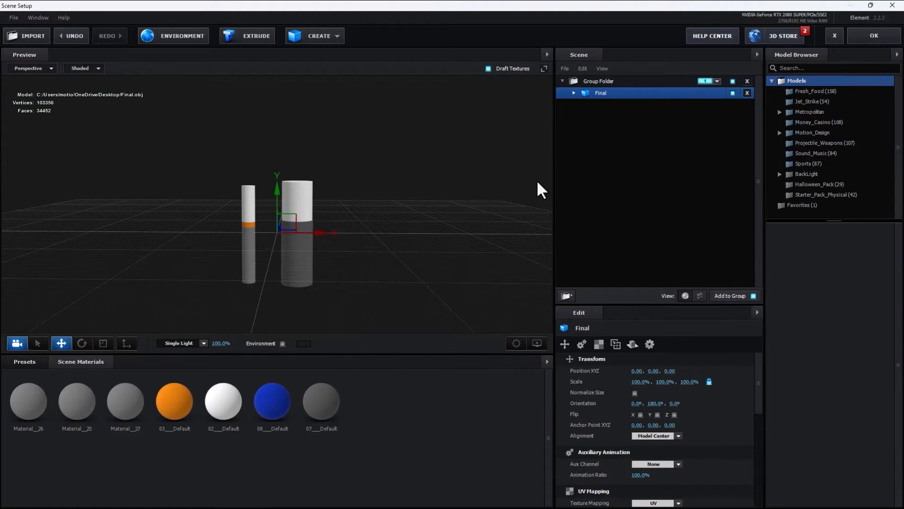
Step: Expand the Final model's materials and replace 07___Default with the Glass preset from the Physical materials
left_click(574, 93)
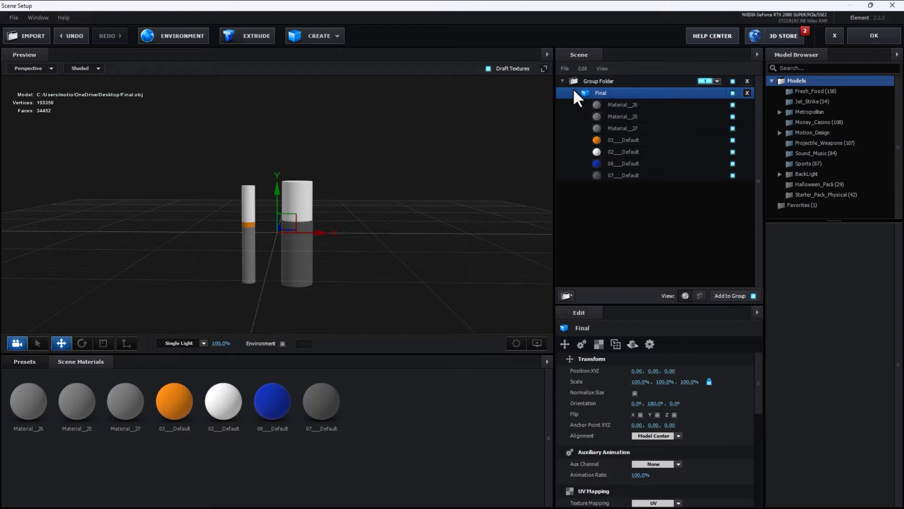
left_click(659, 179)
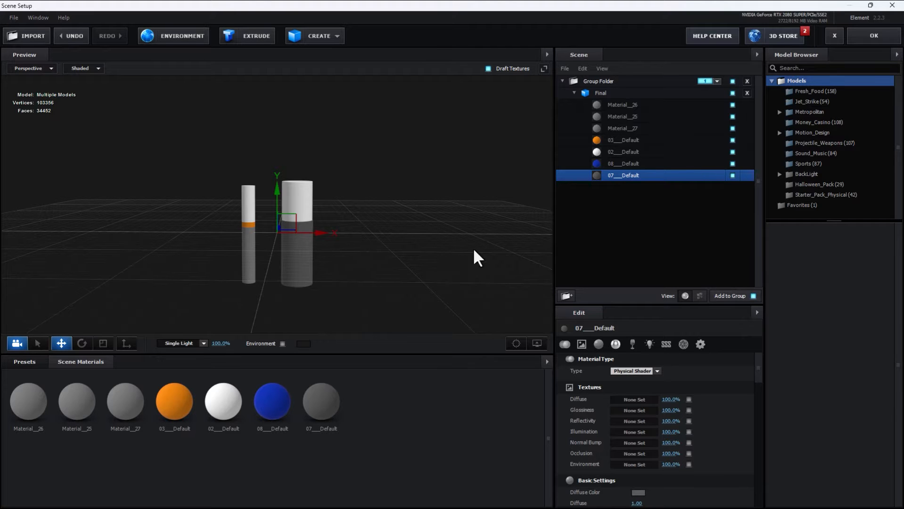
left_click_drag(472, 247, 439, 245)
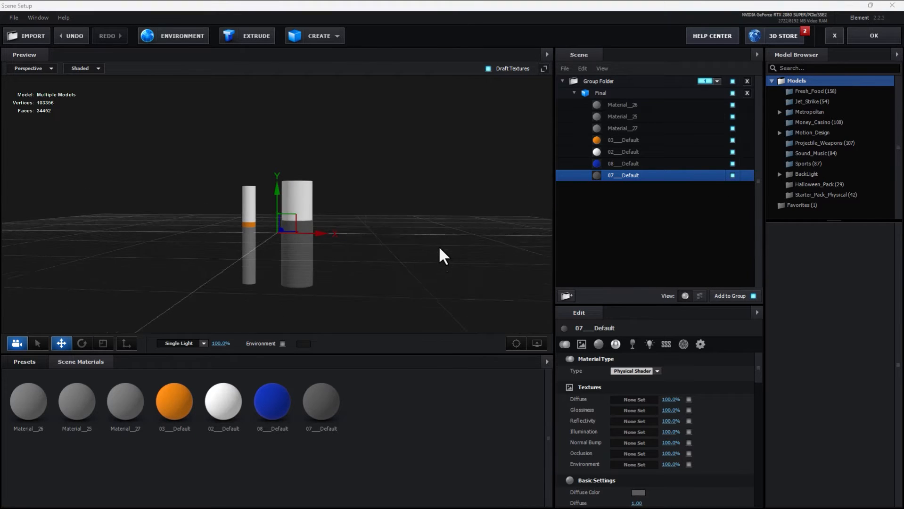
left_click(25, 361)
left_click(44, 416)
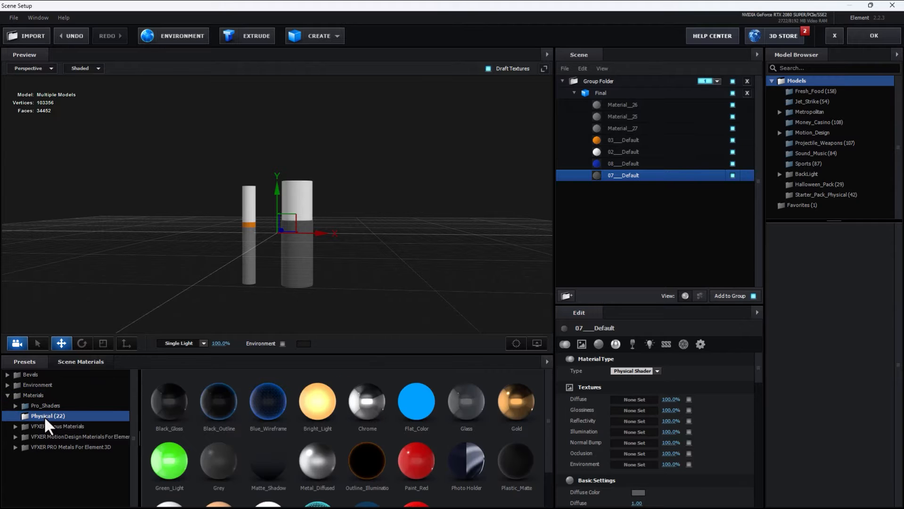
left_click_drag(462, 407, 668, 175)
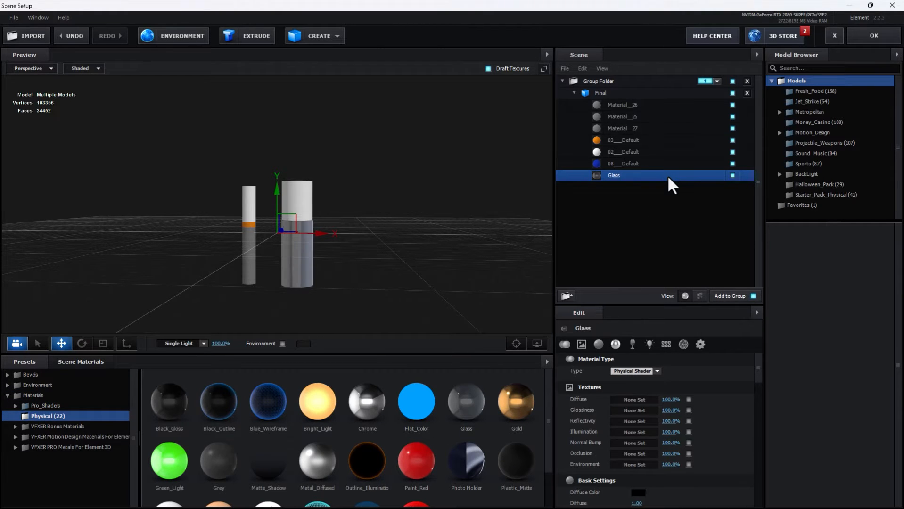
Step: Set the Glass material's blend mode to Add in its advanced settings
left_click(701, 344)
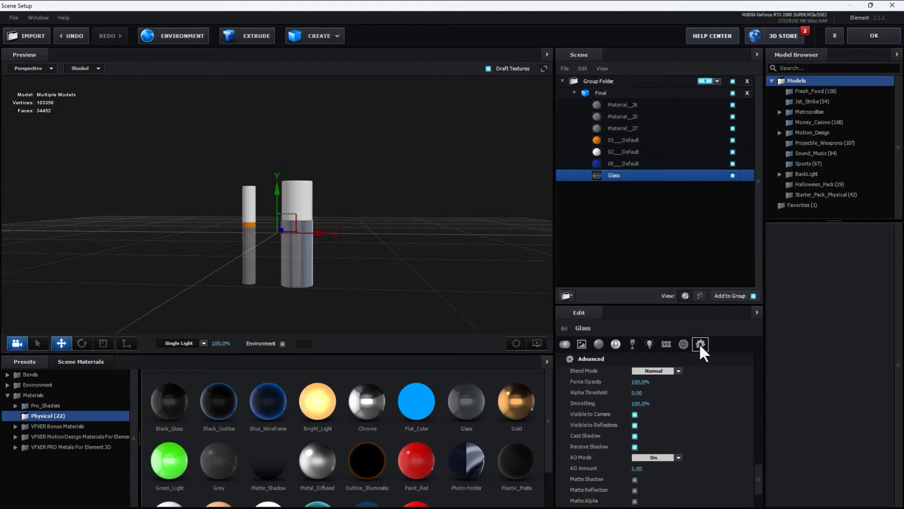
left_click(670, 371)
left_click(660, 390)
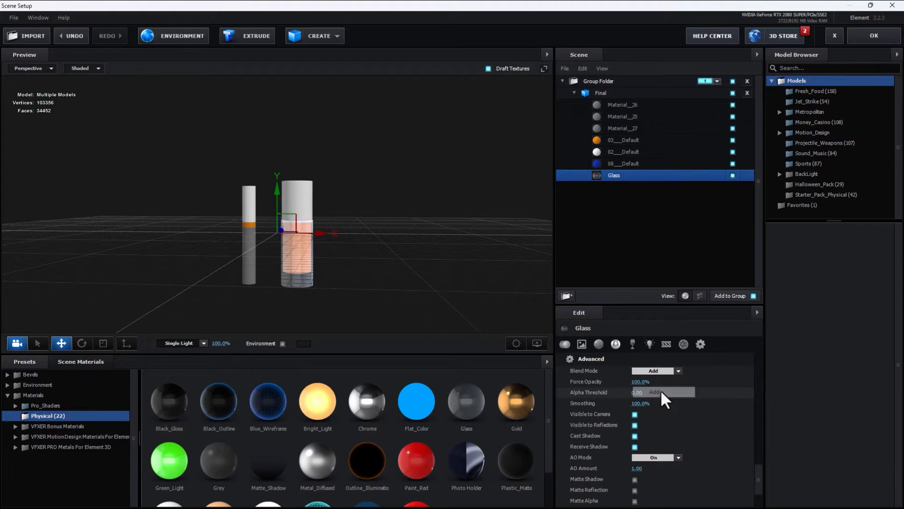
Step: Replace the 02___Default material of the Final model with the Chrome preset
left_click(633, 164)
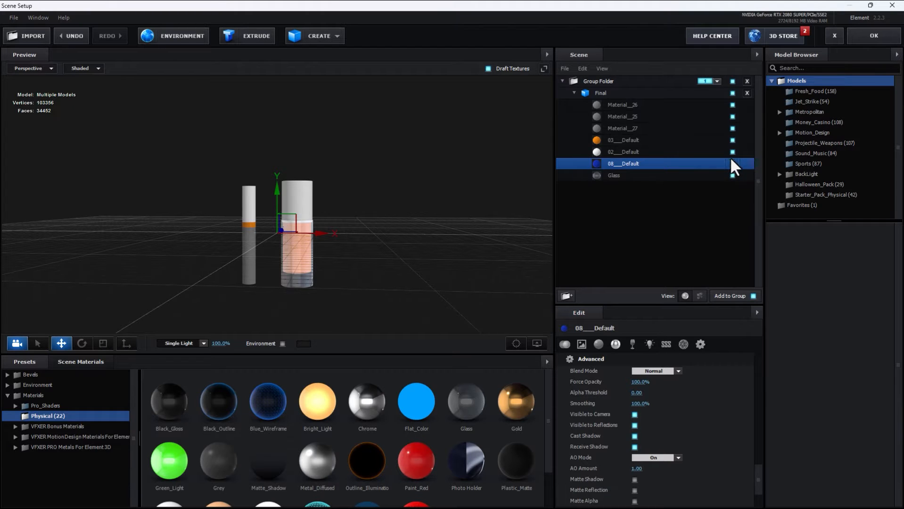
left_click(732, 151)
left_click(732, 152)
left_click(705, 151)
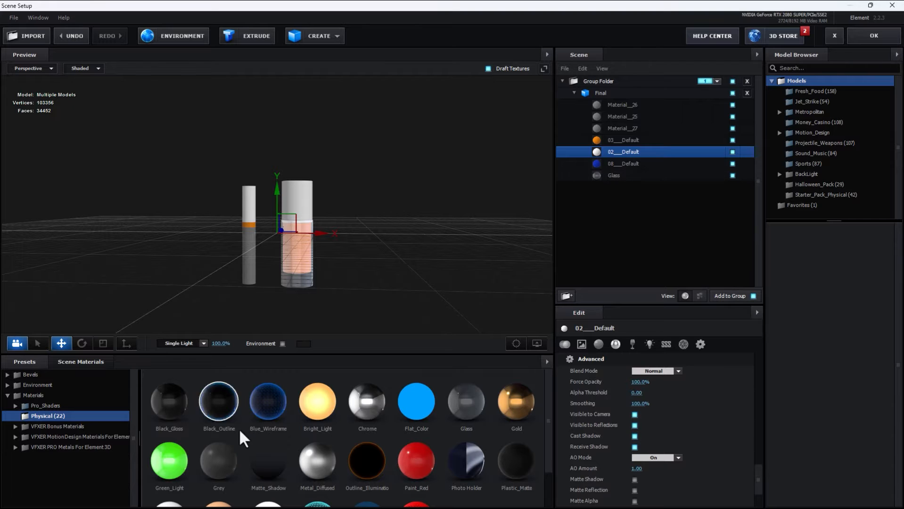
left_click_drag(366, 400, 644, 152)
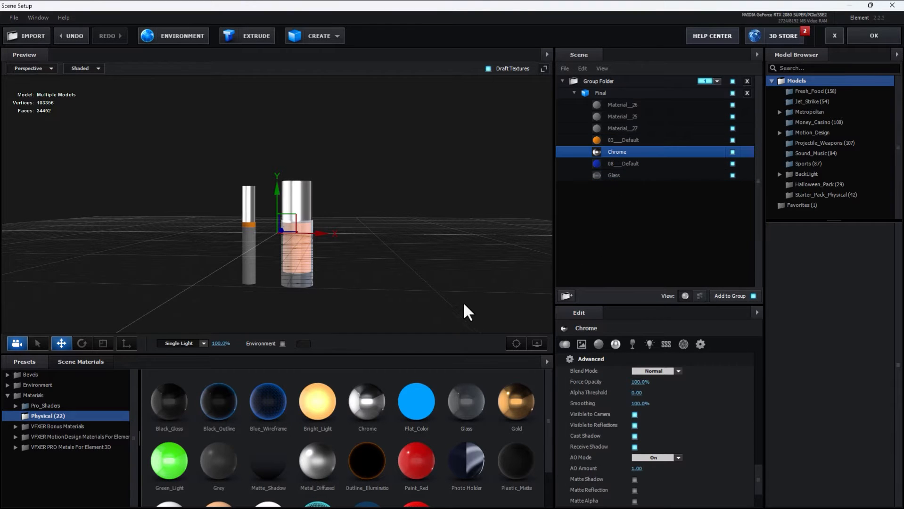
left_click_drag(474, 241, 341, 246)
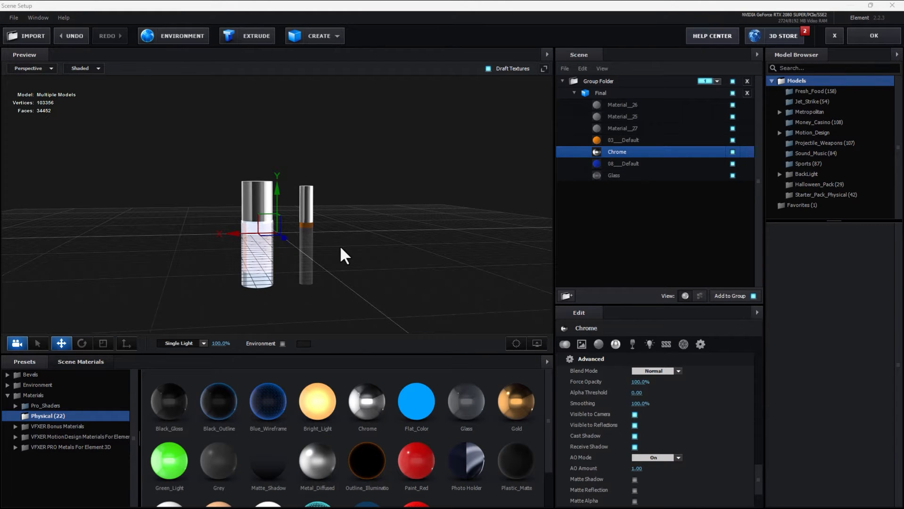
Step: Switch to 3ds Max, select only the upper part of the wider cylinder and open the material editor beside the models
key("super")
left_click(497, 499)
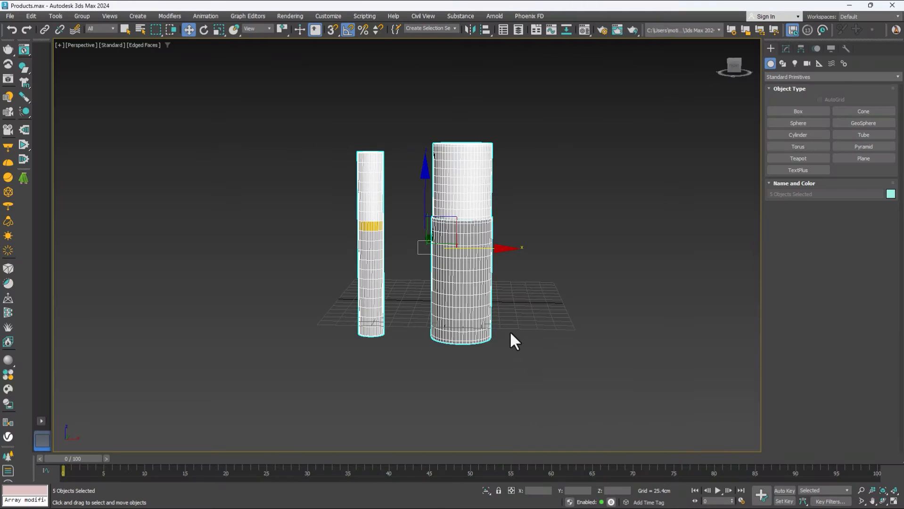
left_click(608, 253)
left_click(458, 157)
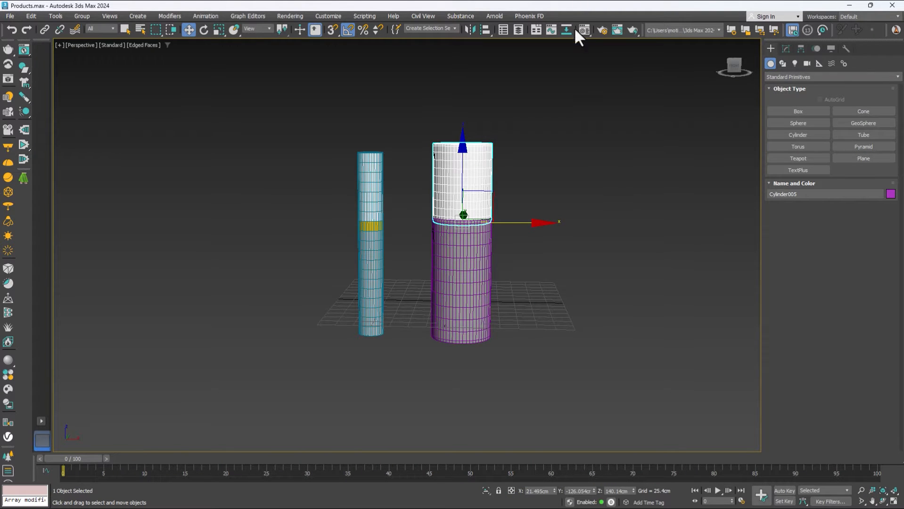
left_click(591, 26)
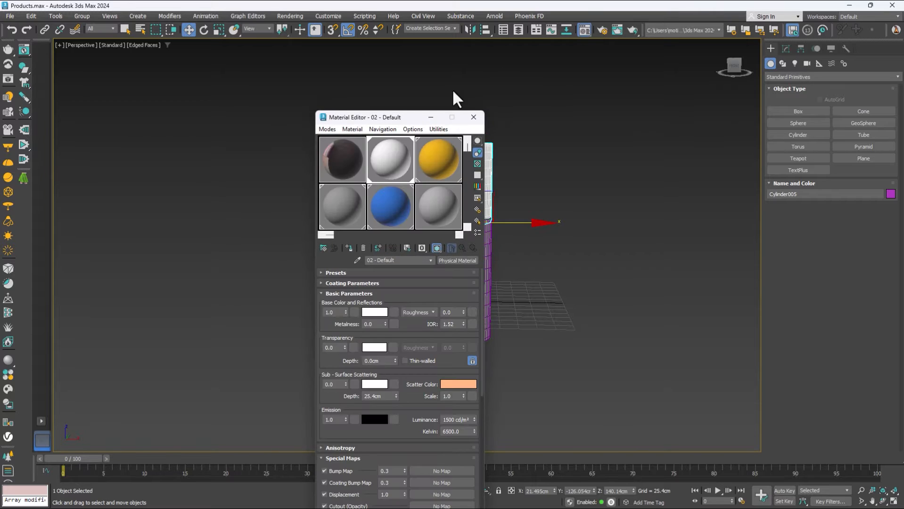
left_click_drag(431, 124, 725, 104)
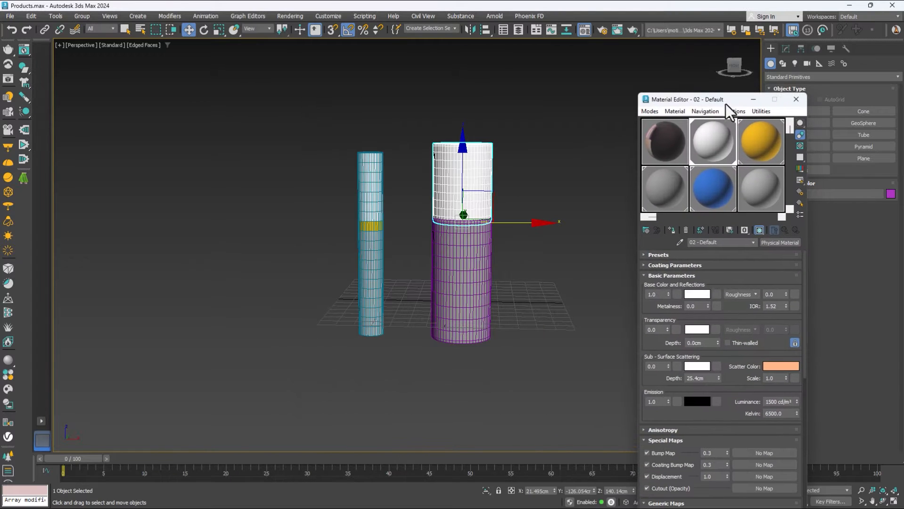
Step: Give the unused 21 - Default material a green base color and assign it to the upper part of the wider cylinder
left_click(766, 191)
left_click_drag(788, 134, 770, 199)
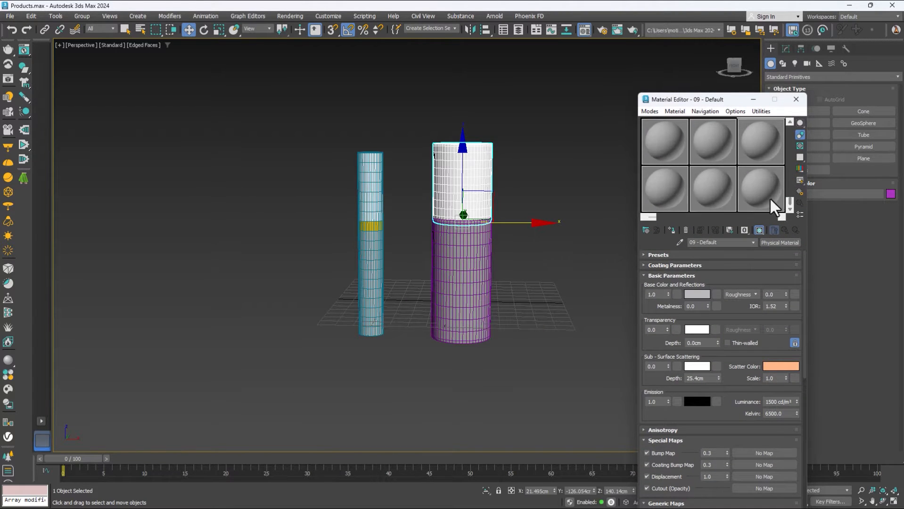
left_click(769, 199)
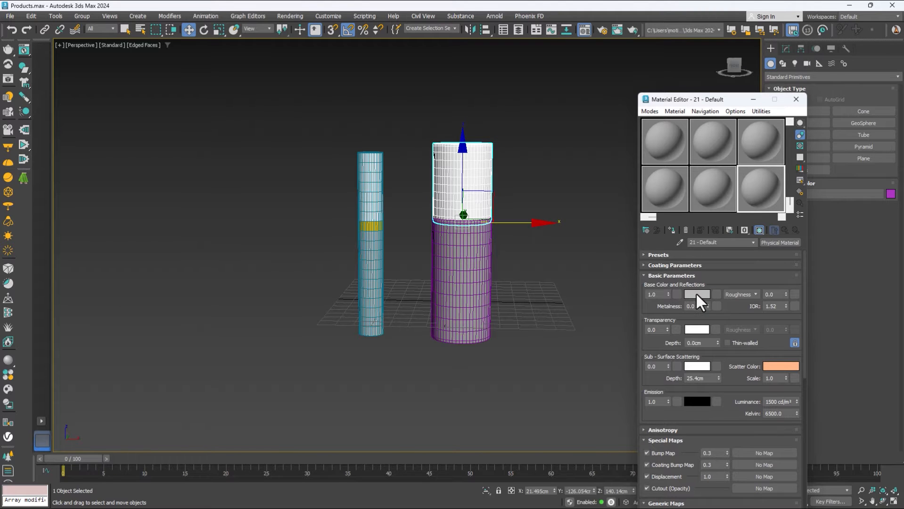
left_click(696, 295)
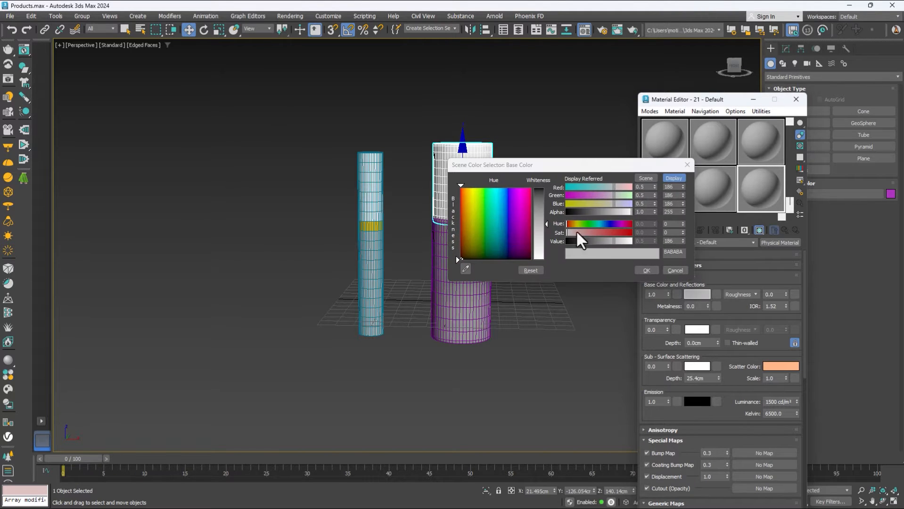
left_click(484, 218)
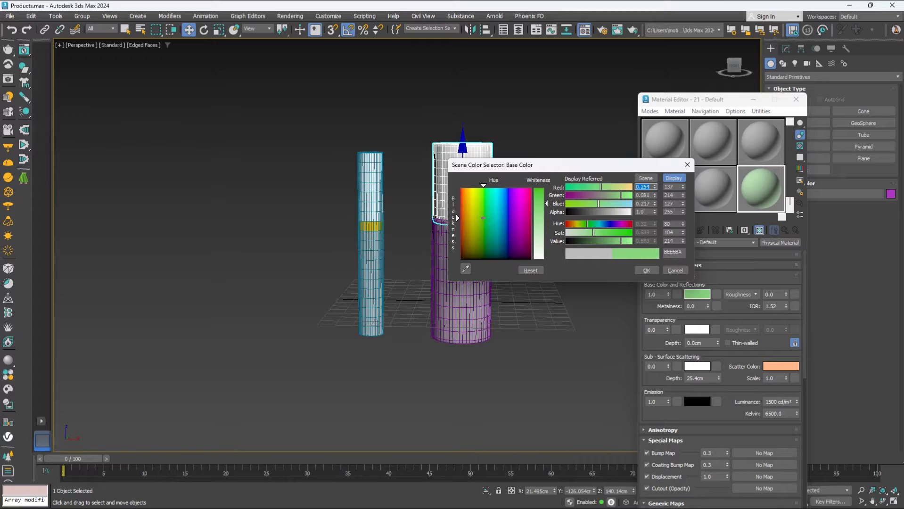
left_click(646, 270)
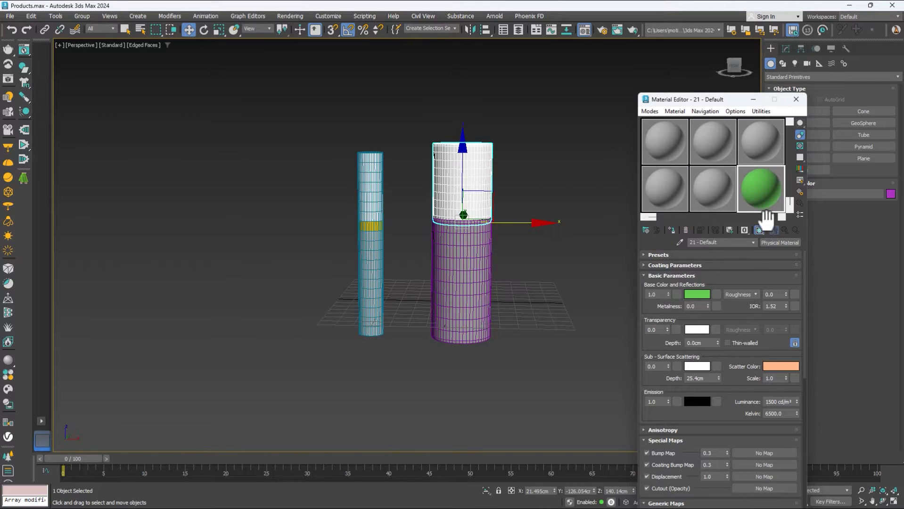
mouse_move(764, 208)
left_mouse_down()
mouse_move(560, 205)
mouse_move(452, 169)
left_mouse_up()
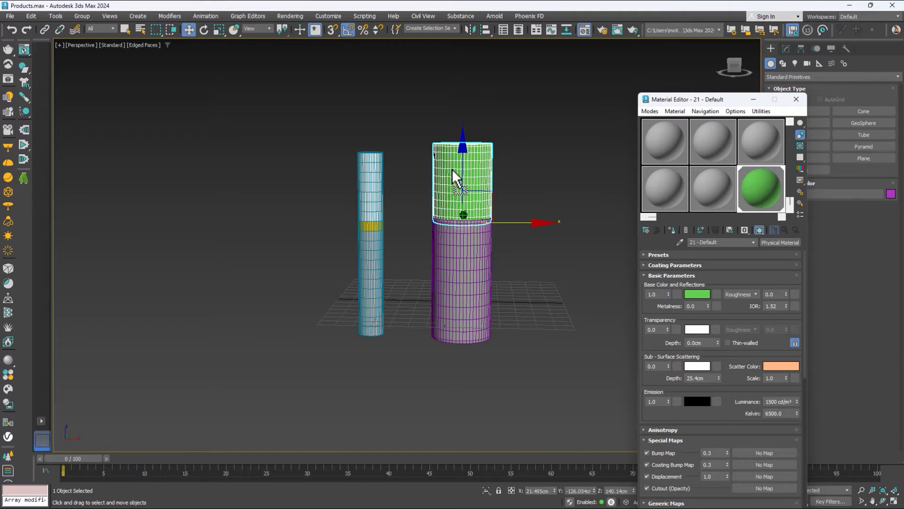
left_click(752, 100)
Step: Export all objects as a selection in gw::OBJ-Exporter format to the Desktop, overwriting Final.obj
key("ctrl+a")
left_click(13, 14)
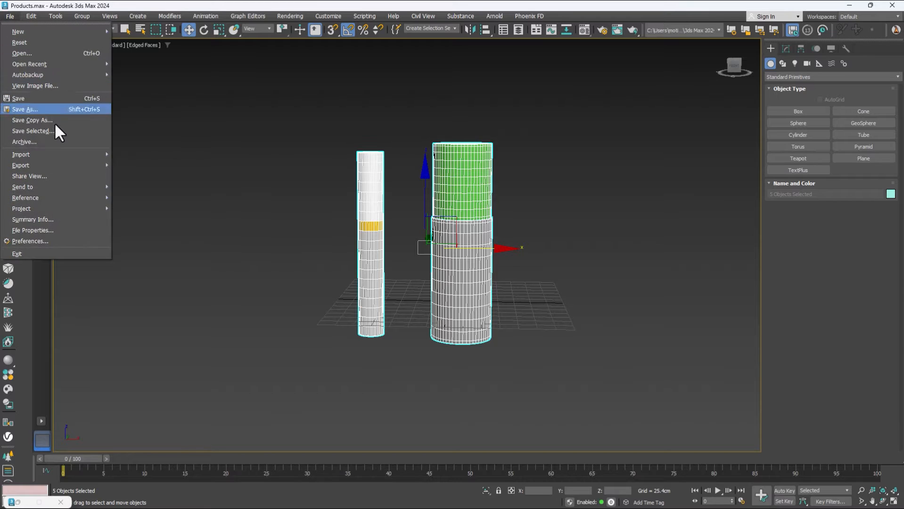
mouse_move(59, 166)
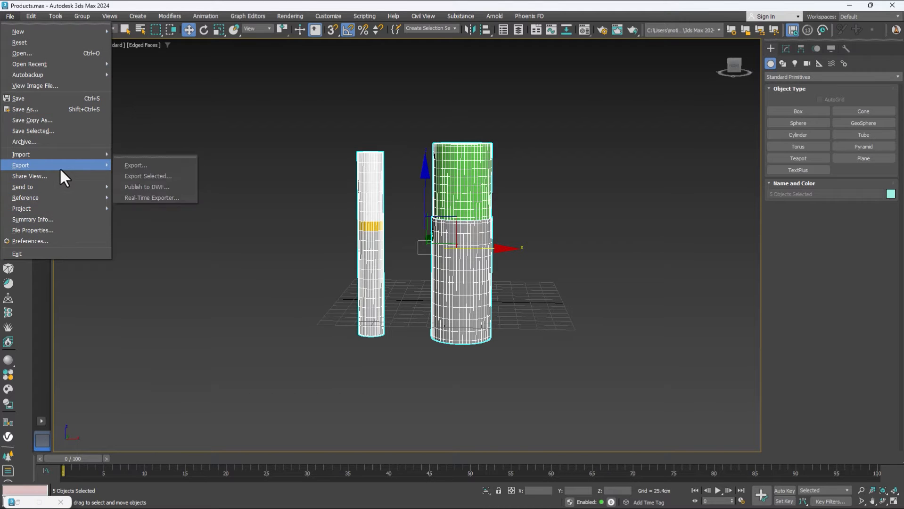
left_click(149, 175)
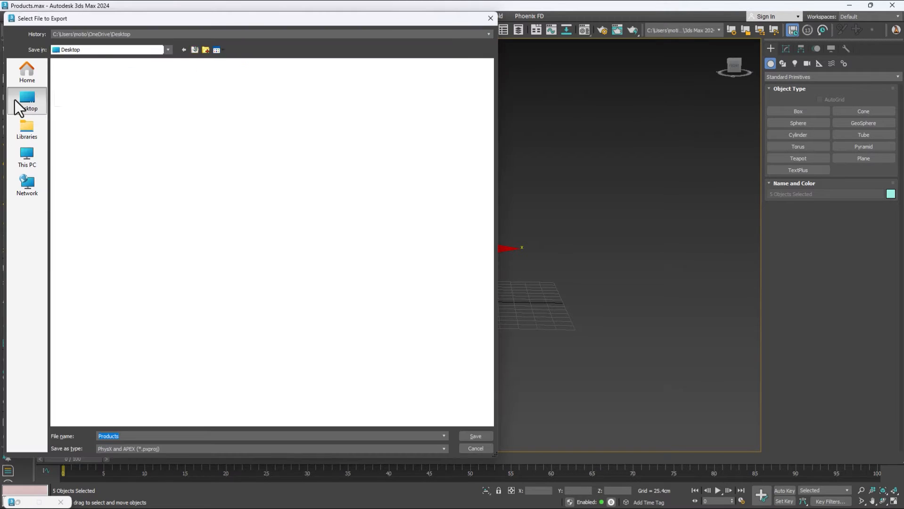
left_click(15, 99)
left_click(153, 450)
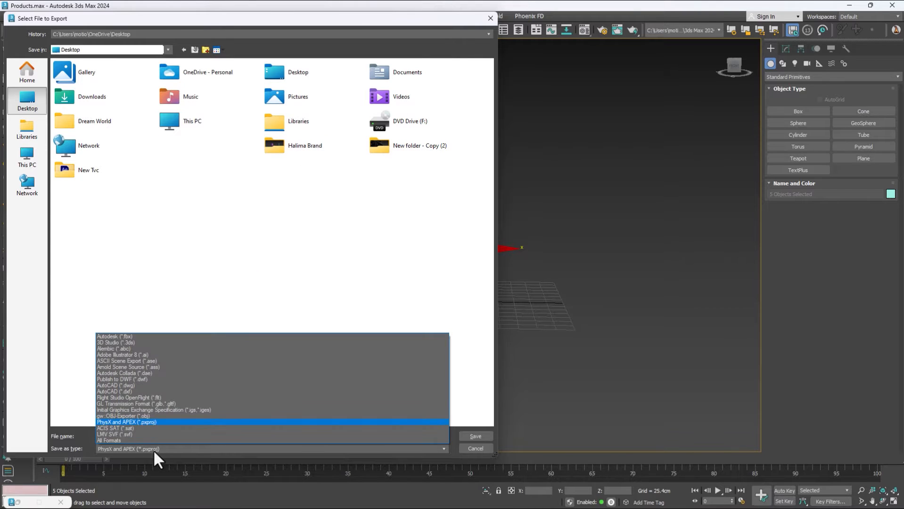
left_click(147, 414)
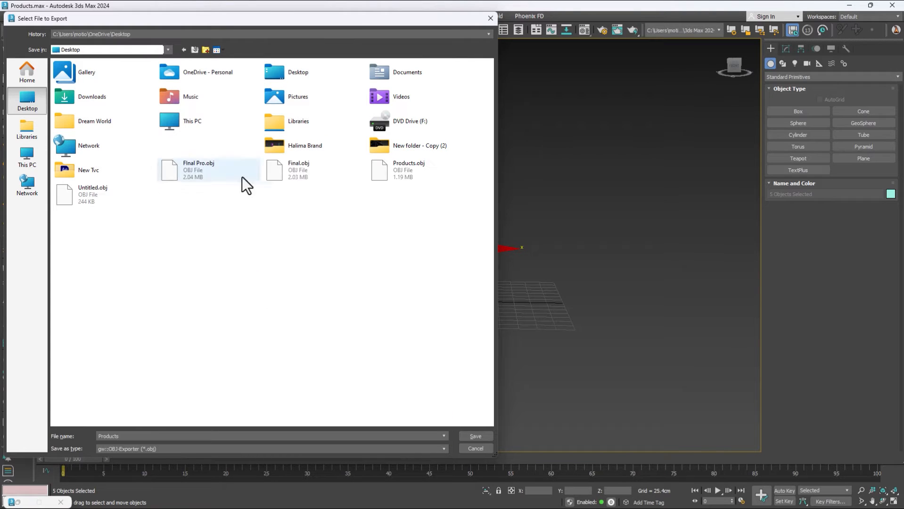
left_click(300, 172)
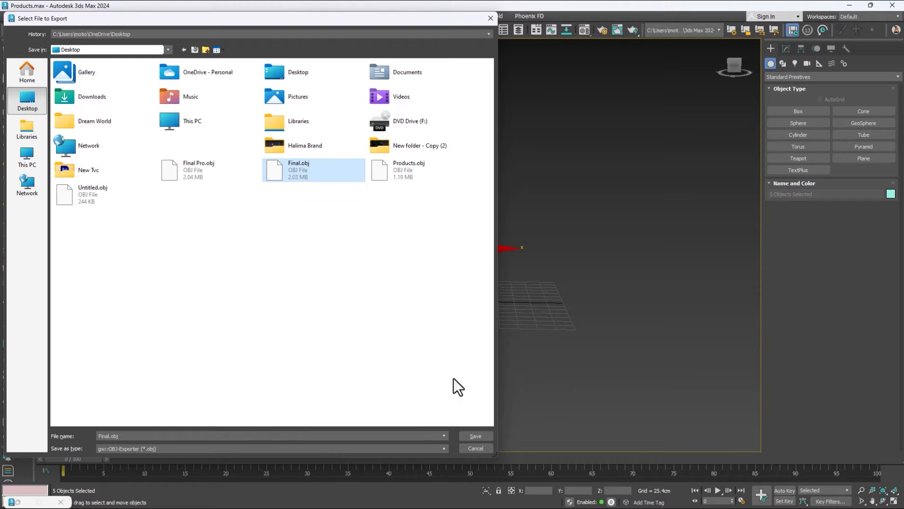
left_click(472, 433)
left_click(494, 268)
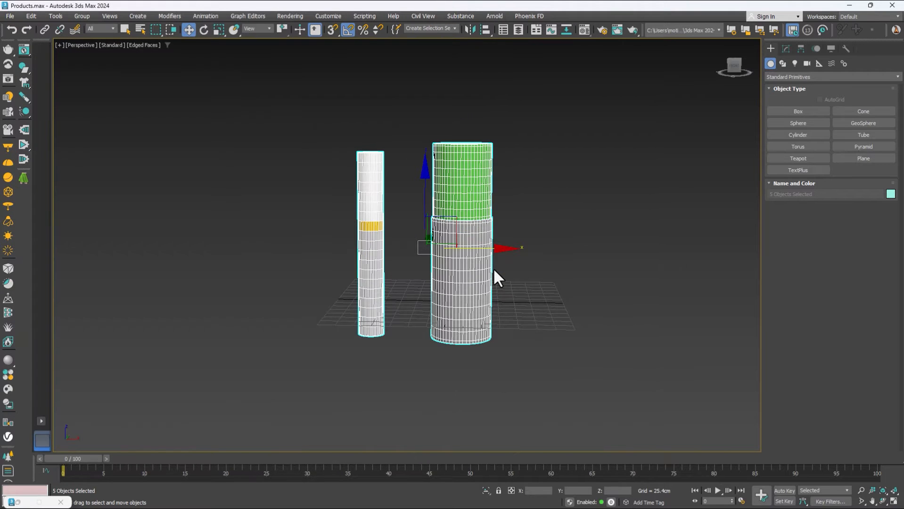
left_click(409, 333)
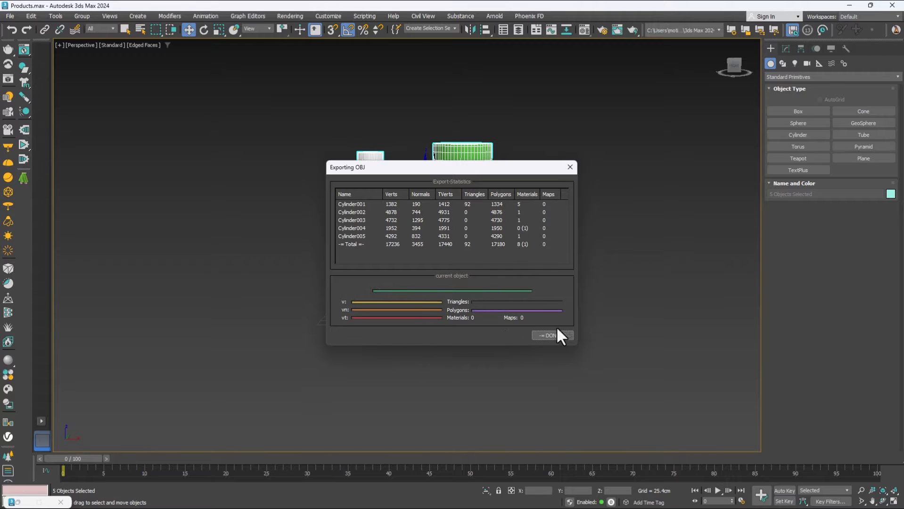
left_click(554, 335)
Step: Switch back to the Element scene in After Effects and replace the new 21___Default material with the Chrome preset
key("super")
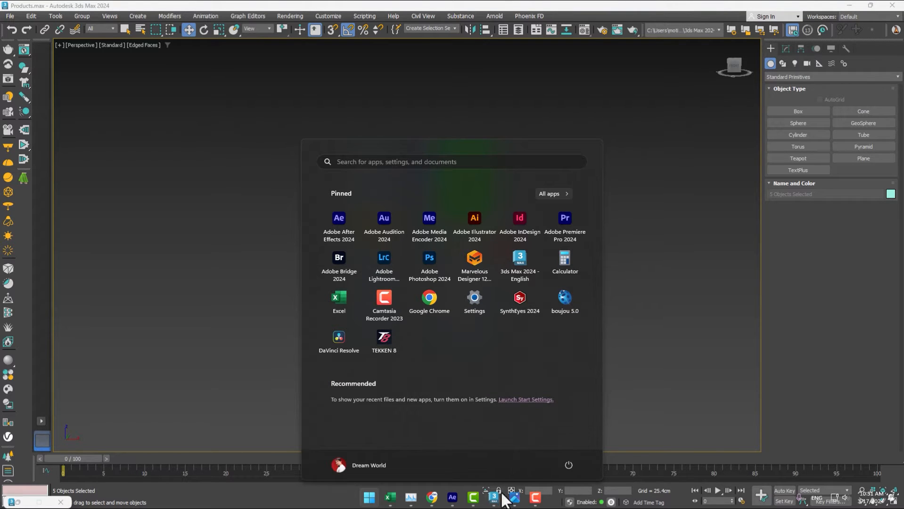
left_click(452, 497)
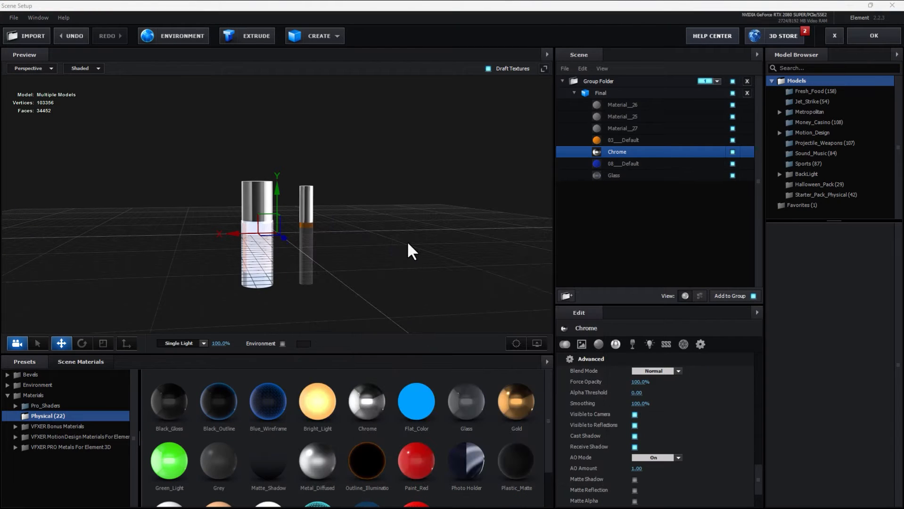
mouse_move(363, 245)
left_mouse_down()
mouse_move(489, 236)
mouse_move(493, 247)
mouse_move(380, 248)
left_mouse_up()
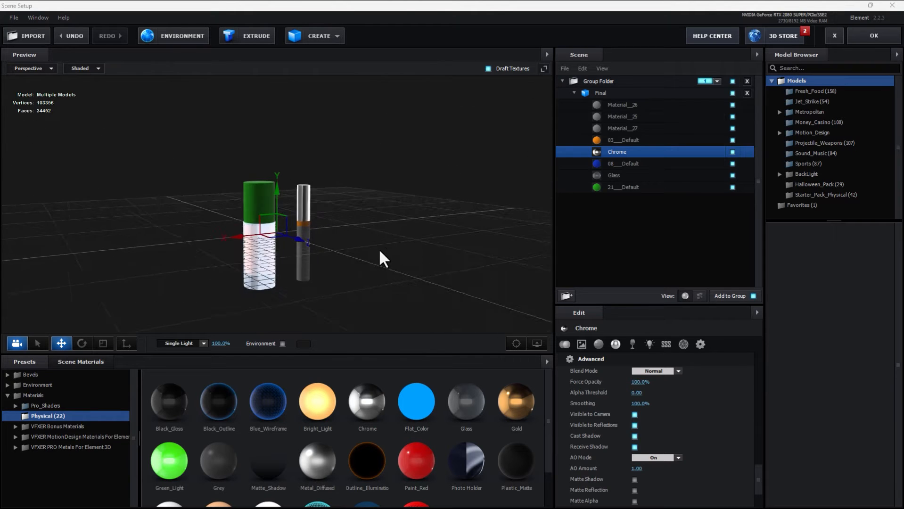
left_click(647, 188)
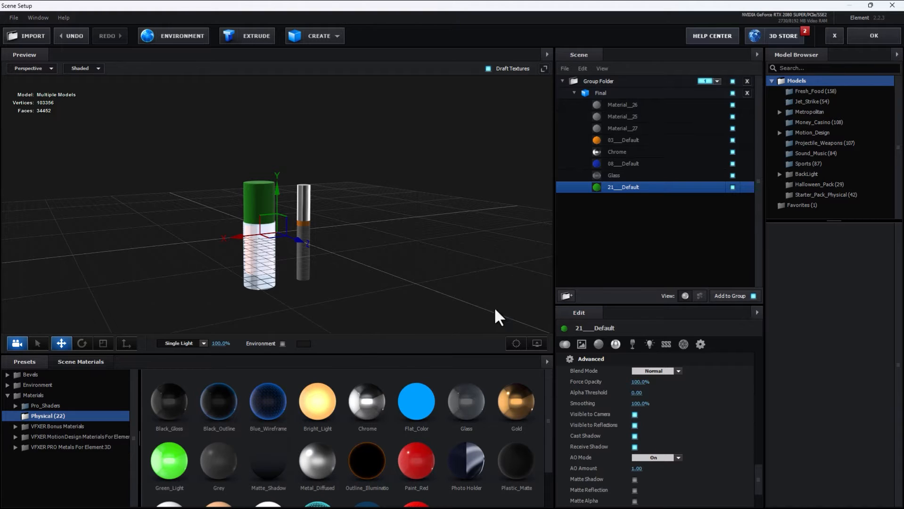
left_click_drag(493, 307, 623, 188)
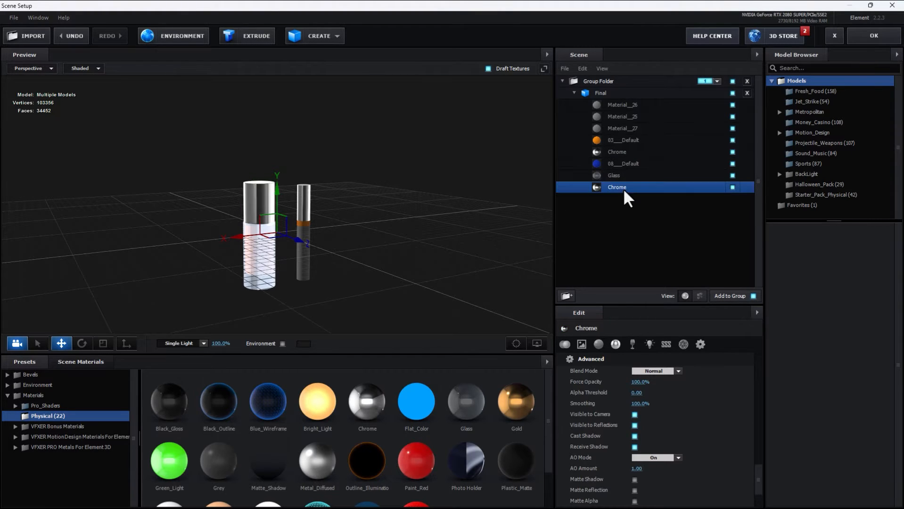
Step: Replace the Chrome material on the thin cylinder's upper part with the White preset from the Physical materials
left_click(642, 152)
scroll(394, 391, "down", 1)
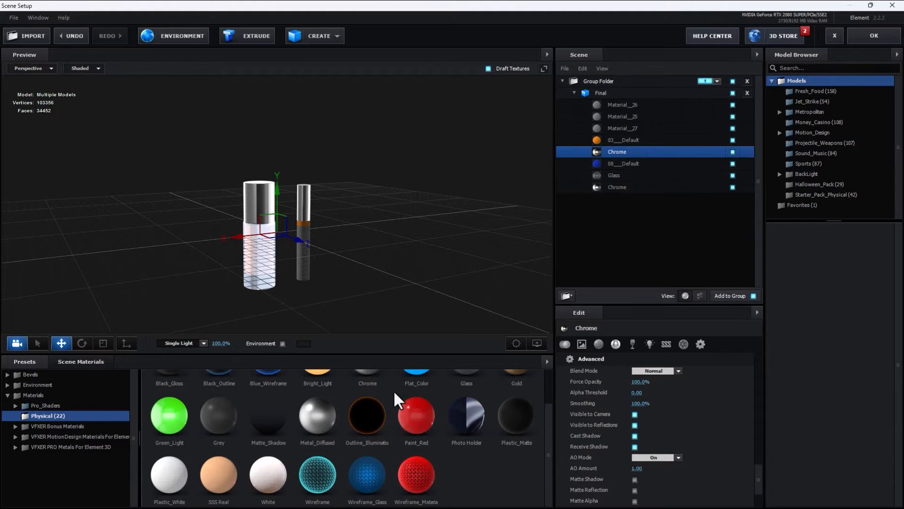
left_click_drag(318, 415, 351, 427)
left_click_drag(705, 138, 656, 152)
left_click_drag(478, 204, 337, 211)
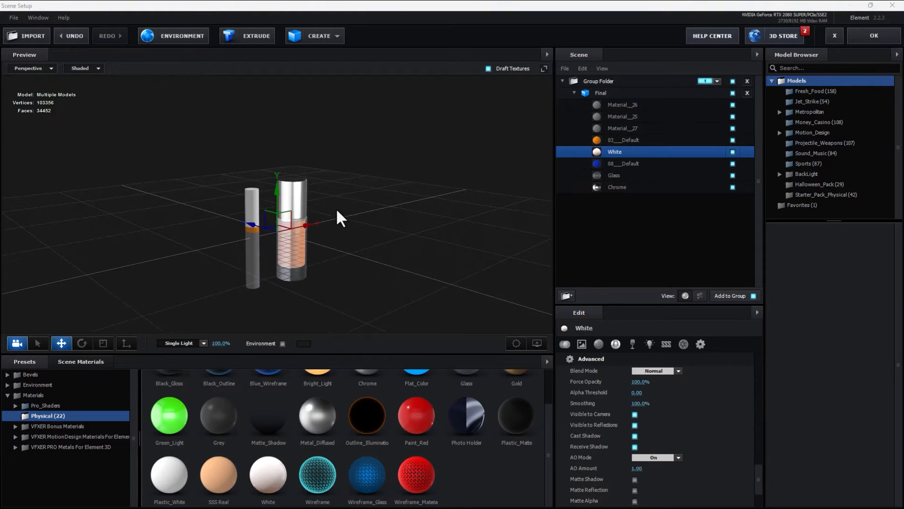
Step: Copy the Glass material and paste it onto Material__27 of the Final model
left_click(661, 140)
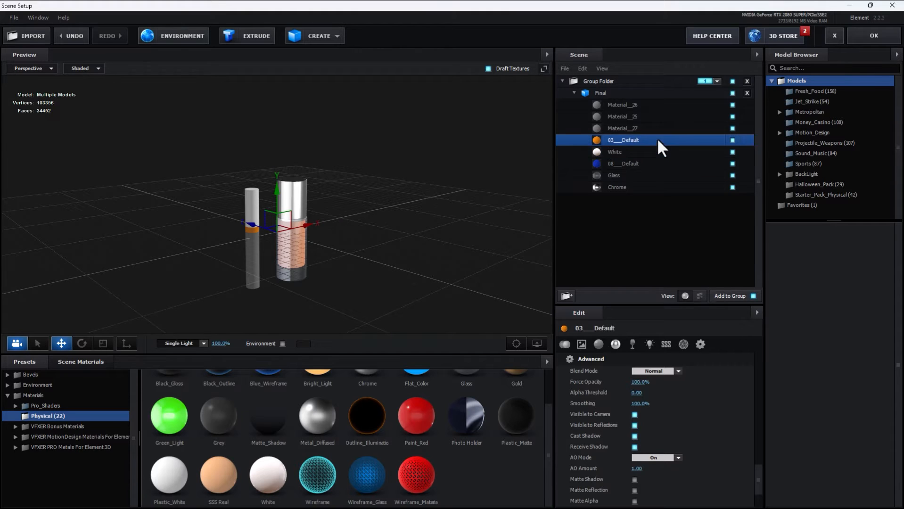
left_click(711, 129)
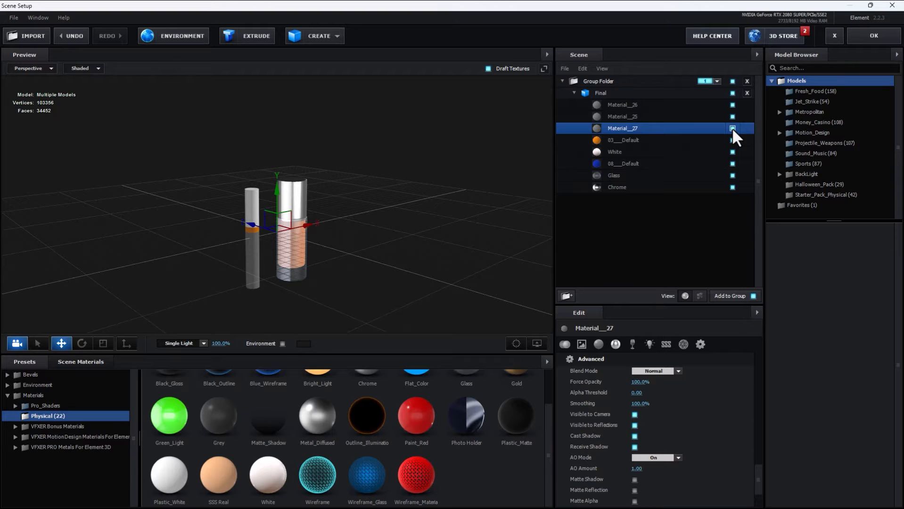
left_click(619, 175)
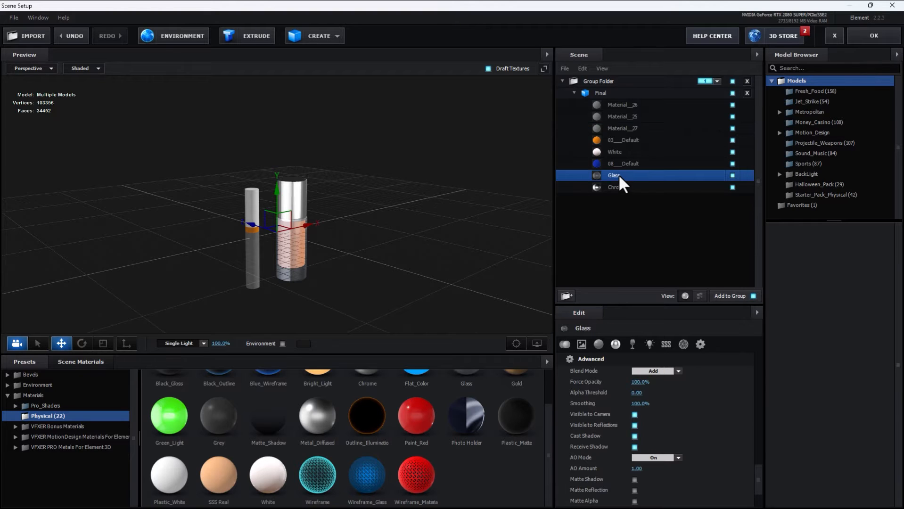
right_click(618, 173)
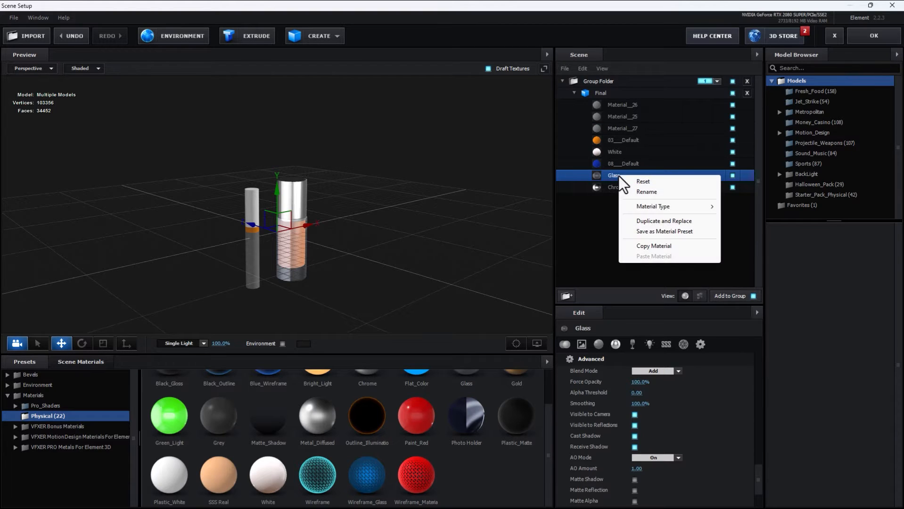
left_click(662, 245)
left_click(625, 125)
right_click(625, 126)
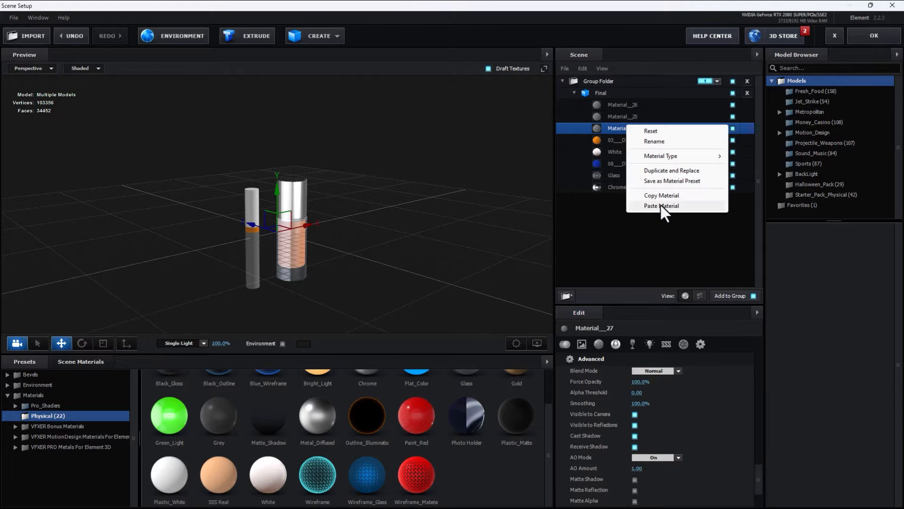
left_click(660, 204)
Step: Replace the 03___Default material of the Final model with the Gold preset from the Physical materials
left_click_drag(427, 230, 433, 231)
left_click(632, 141)
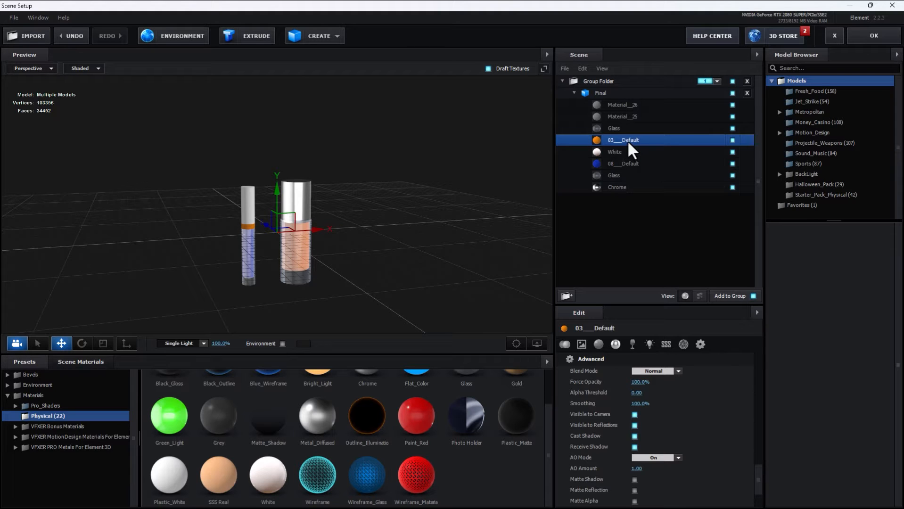
scroll(459, 387, "up", 2)
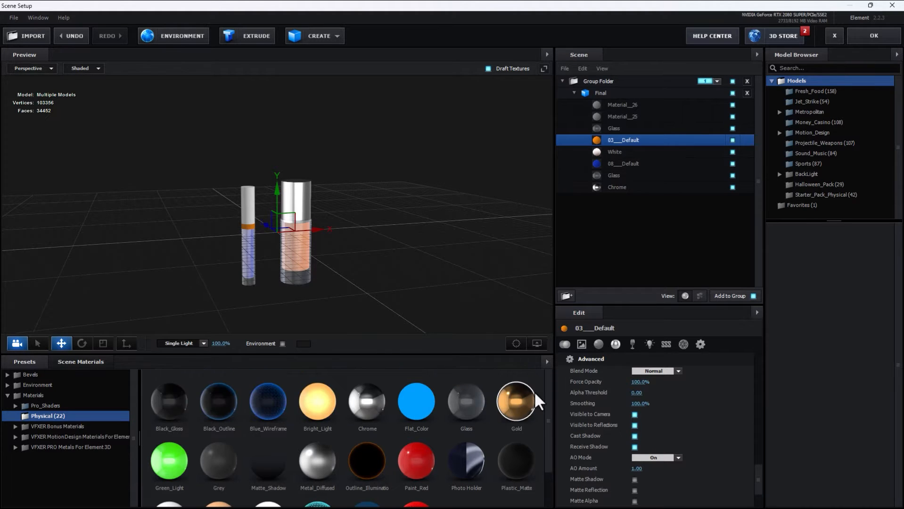
left_click_drag(534, 391, 622, 140)
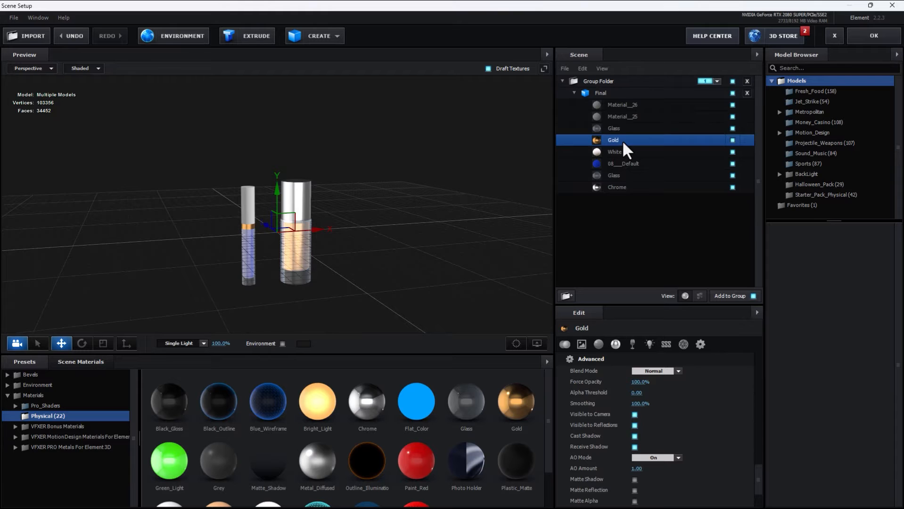
left_click_drag(396, 236, 455, 230)
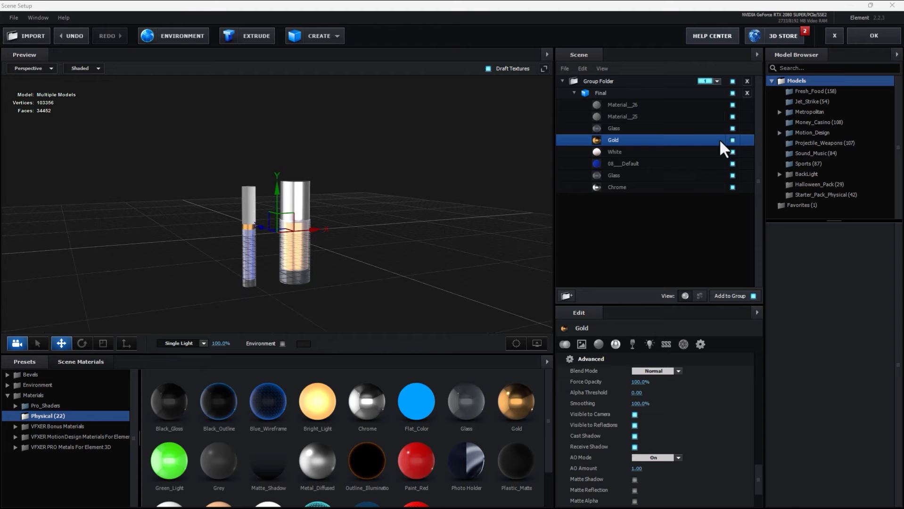
left_click(732, 140)
Step: Switch to 3ds Max, hide the thick cylinder's outer lower body and select the inner cylinder behind it
key("super")
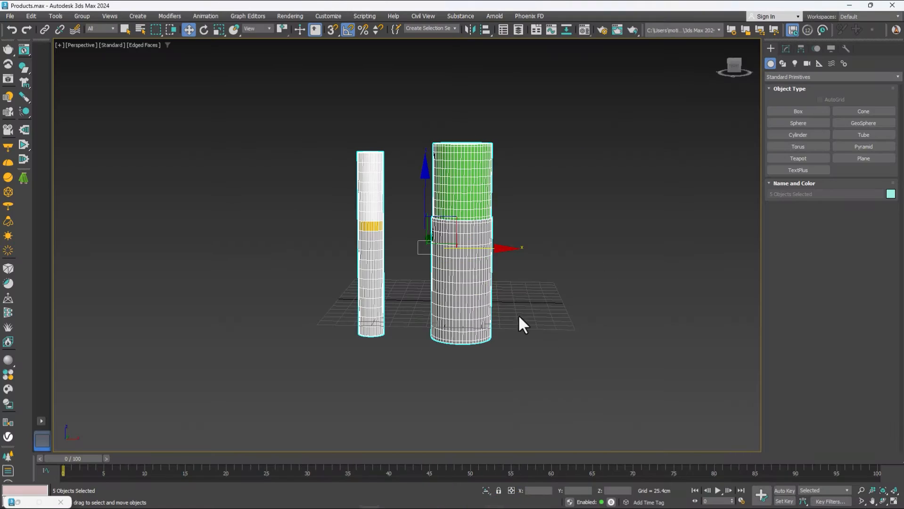
left_click(543, 209)
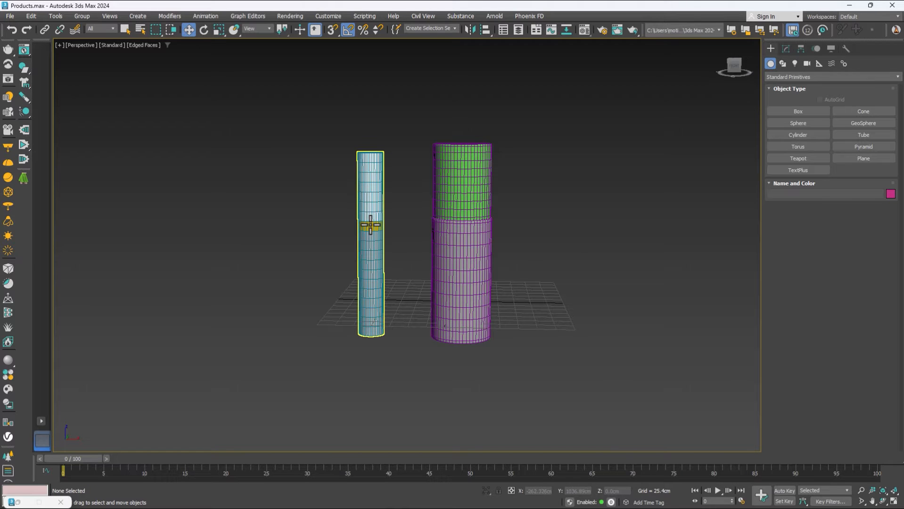
left_click(453, 256)
right_click(457, 255)
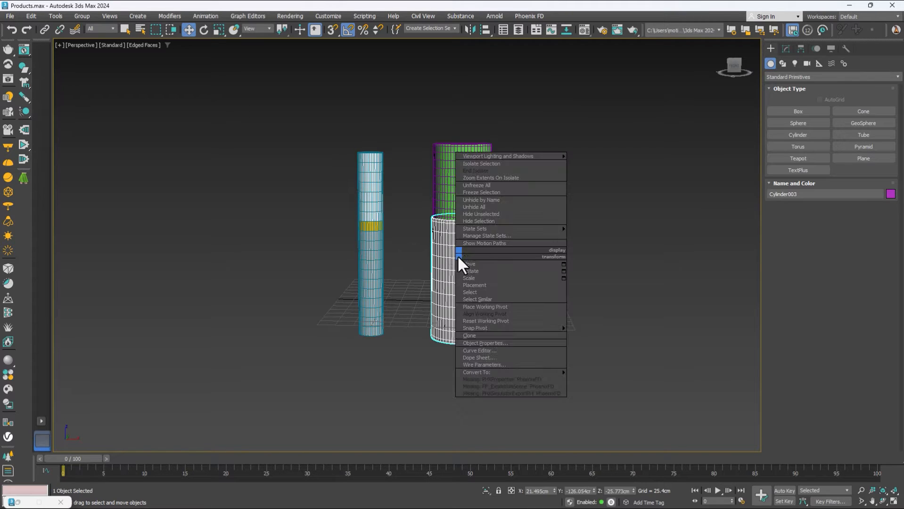
left_click(494, 220)
left_click(454, 265)
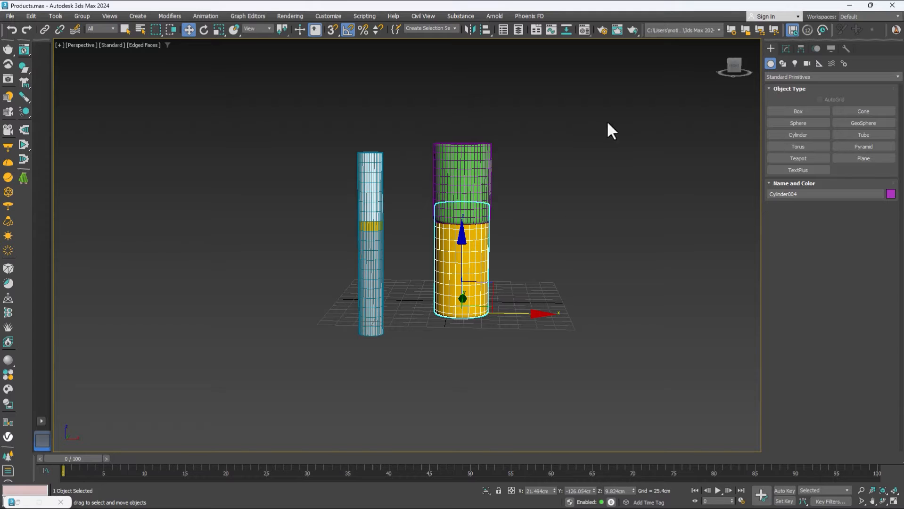
Step: Give the 20 - Default material a magenta base color and assign it to the thick product's inner cylinder
left_click(584, 30)
left_click(711, 170)
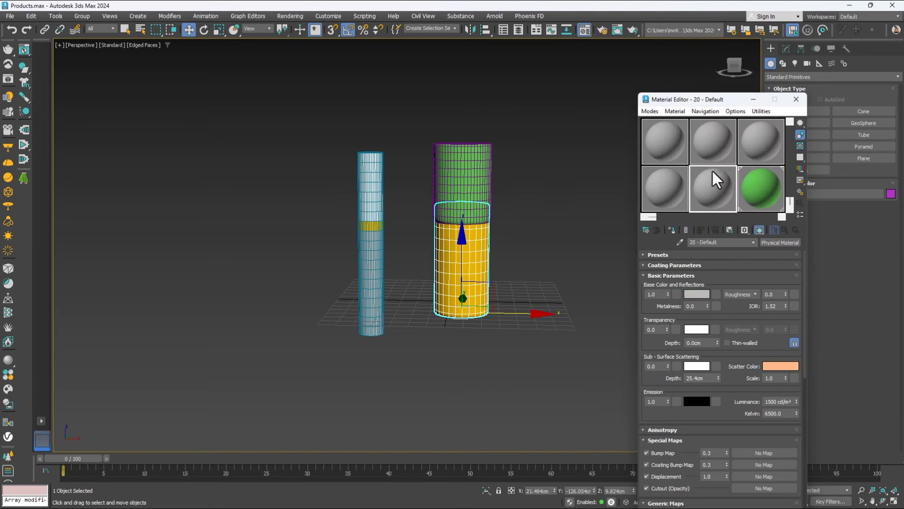
left_click(697, 295)
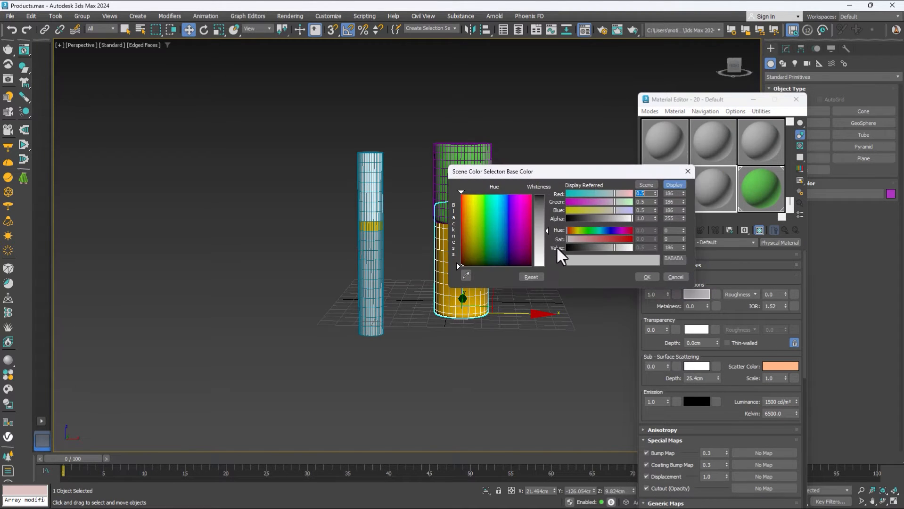
left_click(527, 211)
left_click_drag(547, 229, 547, 194)
left_click(645, 276)
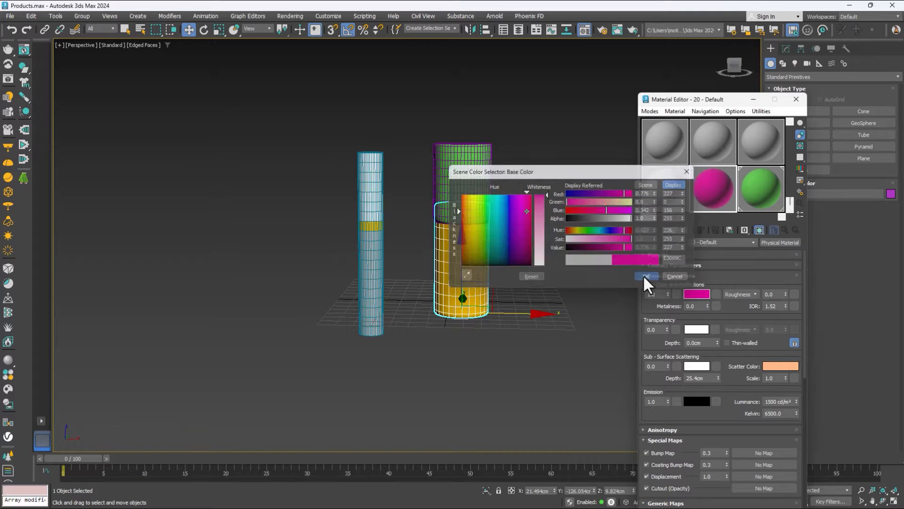
left_click_drag(708, 194, 466, 273)
Step: Unhide all objects and select both complete product models
right_click(469, 275)
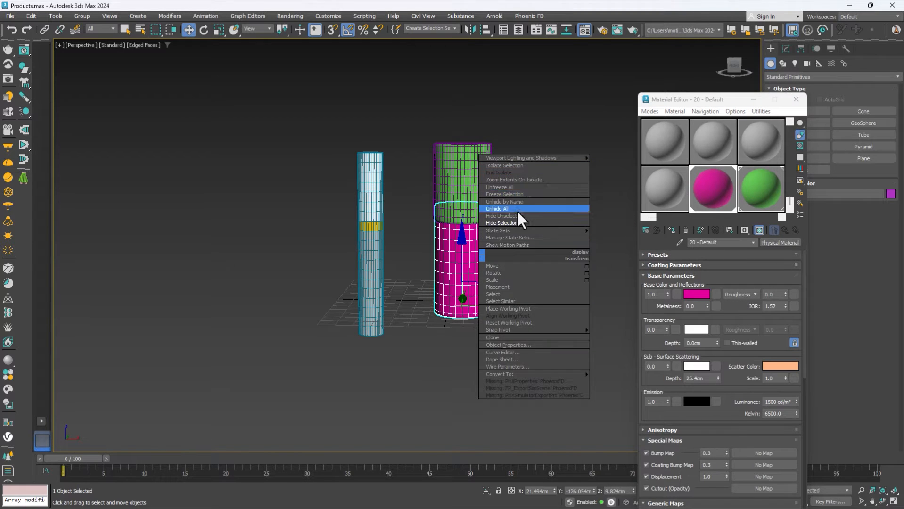
left_click(516, 209)
left_click_drag(547, 129, 238, 445)
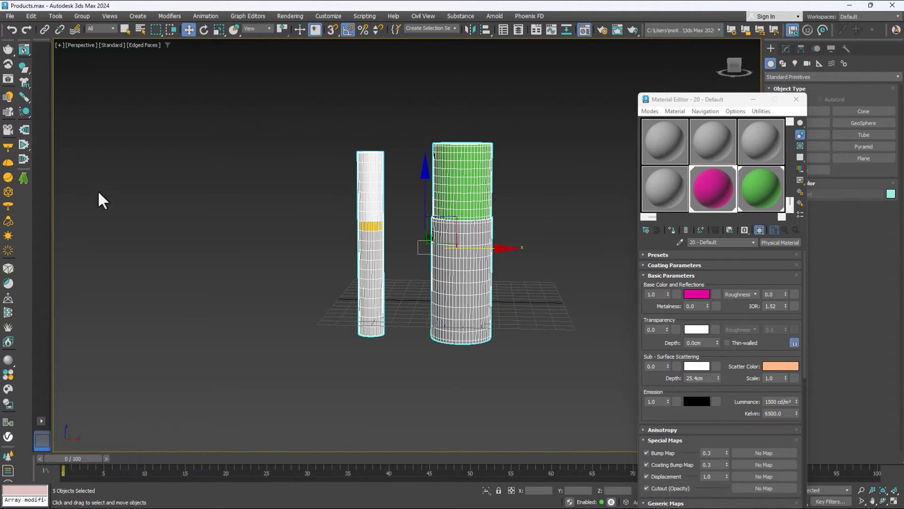
Step: Export the models to the Desktop in gw::OBJ-Exporter format, overwriting Final.obj
left_click(10, 17)
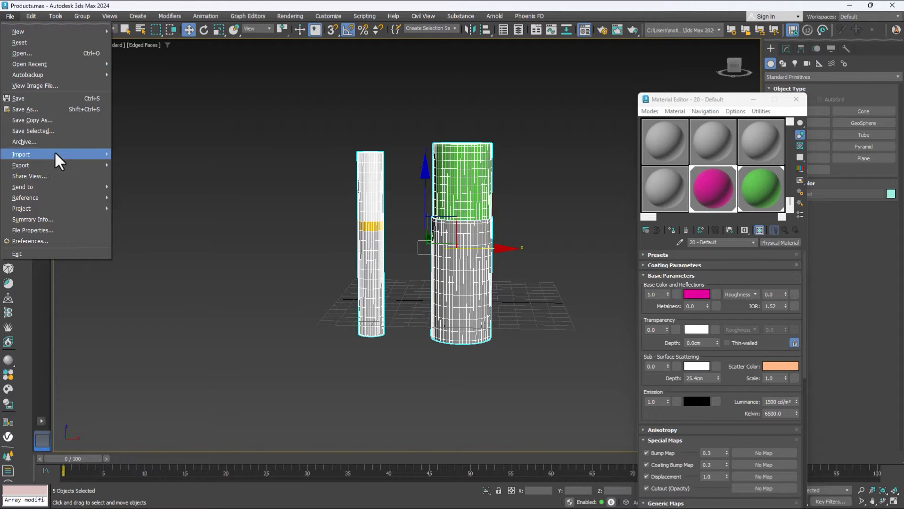
mouse_move(59, 165)
left_click(158, 173)
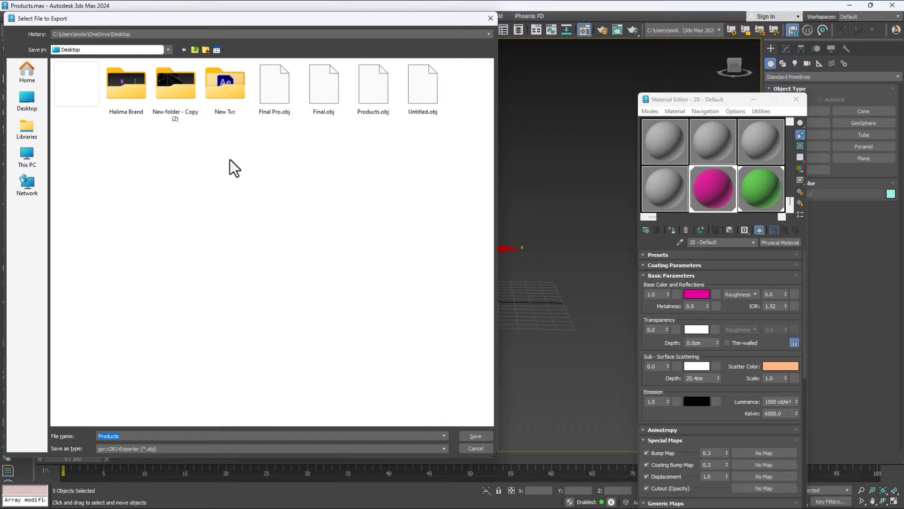
left_click(277, 86)
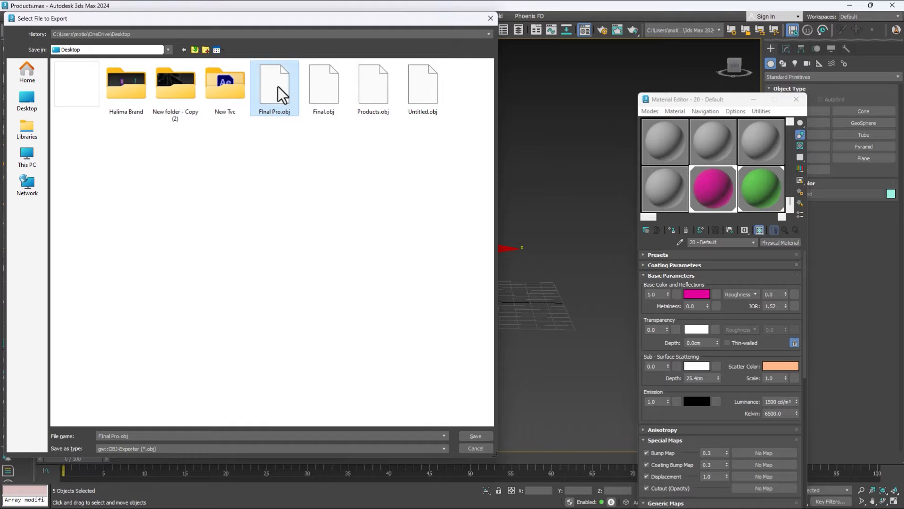
left_click(327, 99)
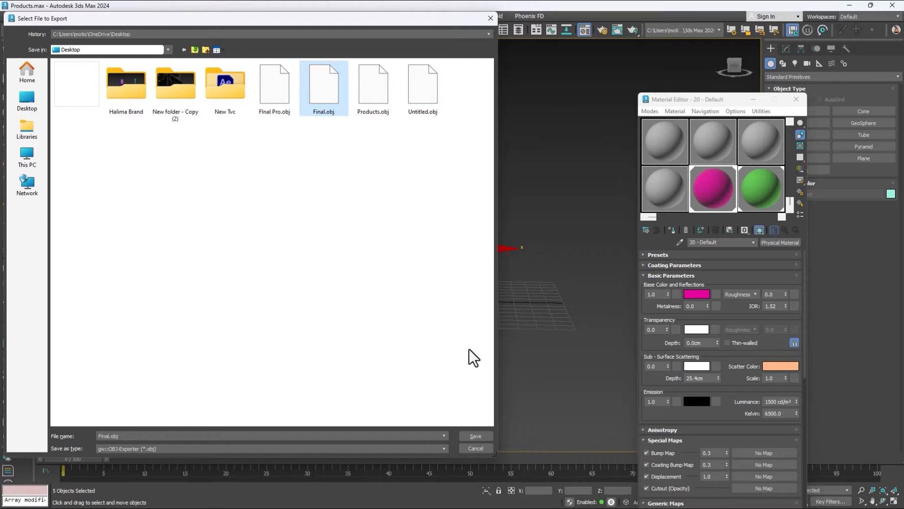
left_click(476, 436)
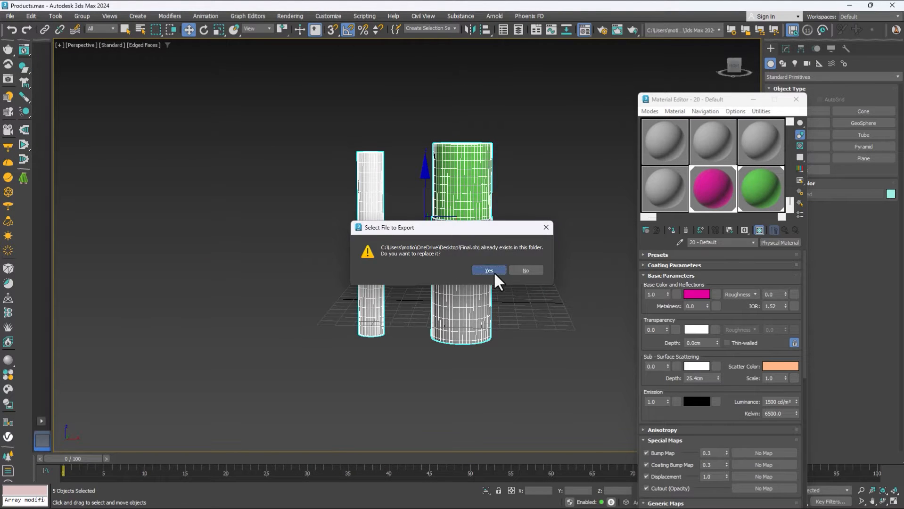
left_click(489, 270)
left_click(399, 335)
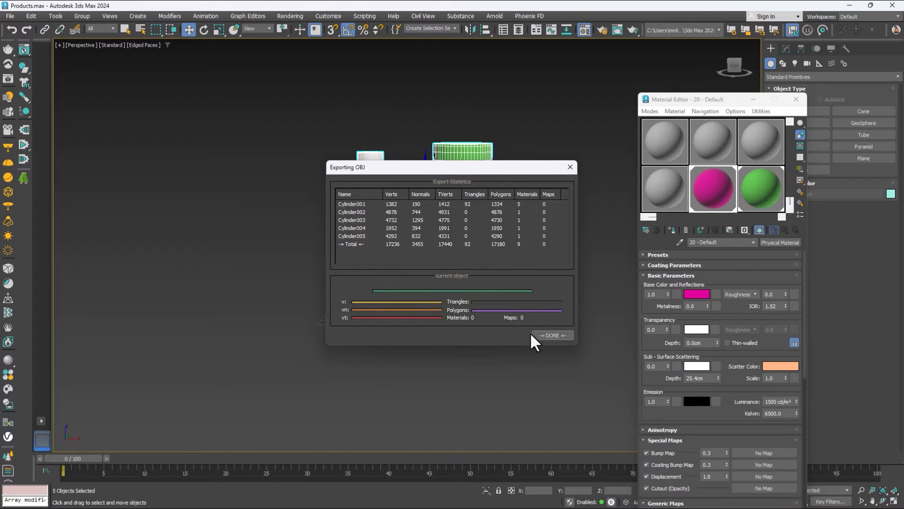
left_click(551, 335)
Step: Switch back to the Element scene in After Effects and replace the 21___Default material with the Chrome preset
key("super")
left_click(452, 500)
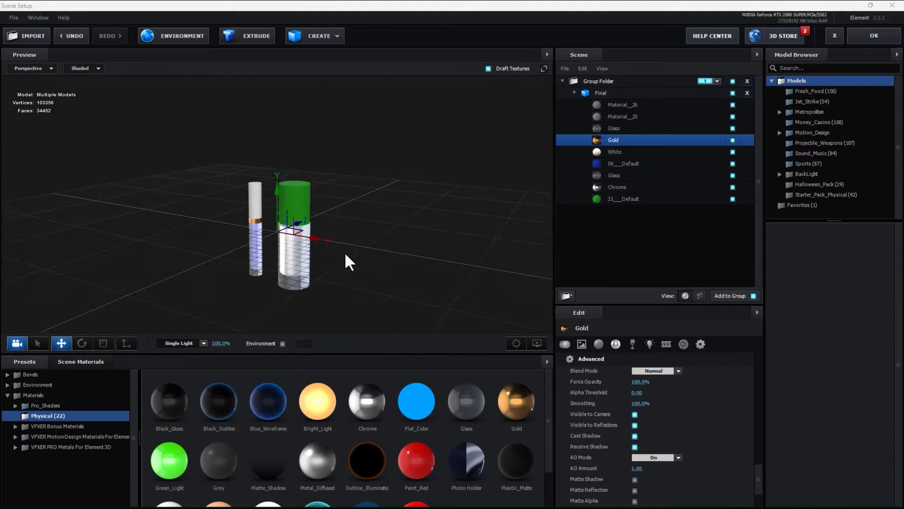
left_click_drag(345, 255, 459, 219)
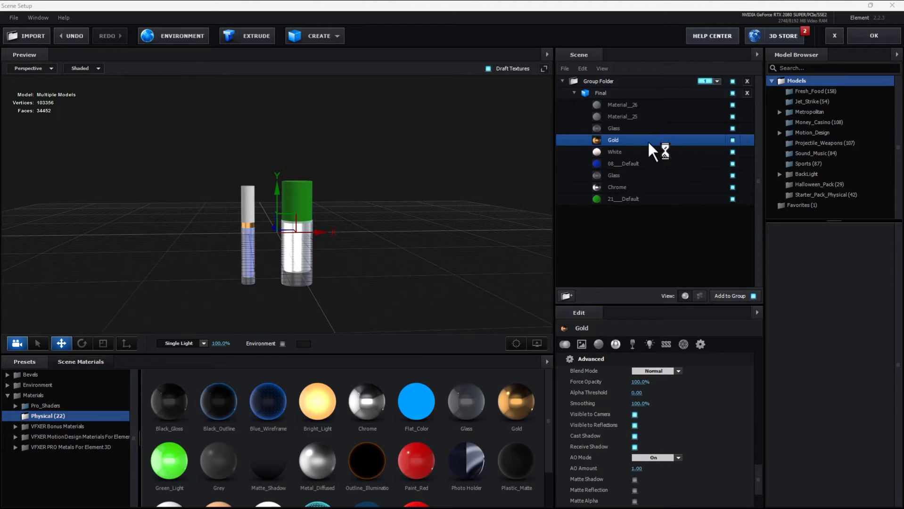
left_click(625, 199)
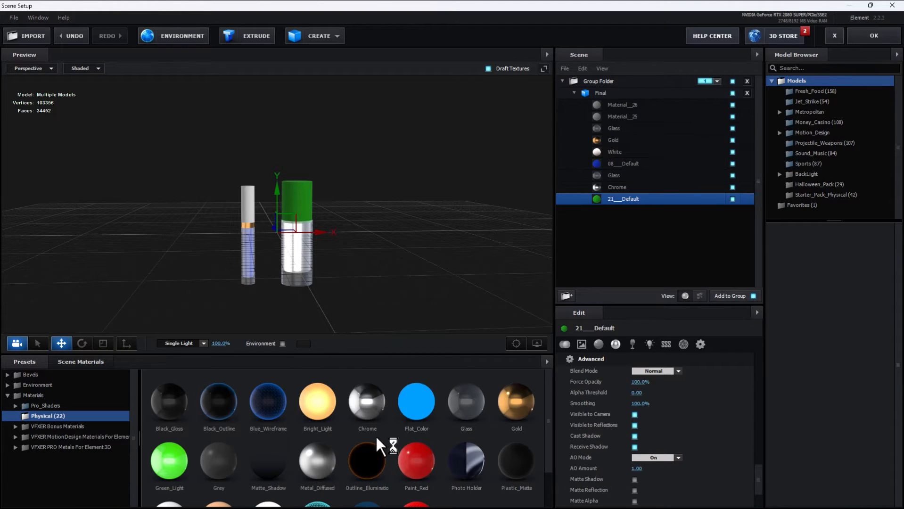
scroll(384, 436, "down", 2)
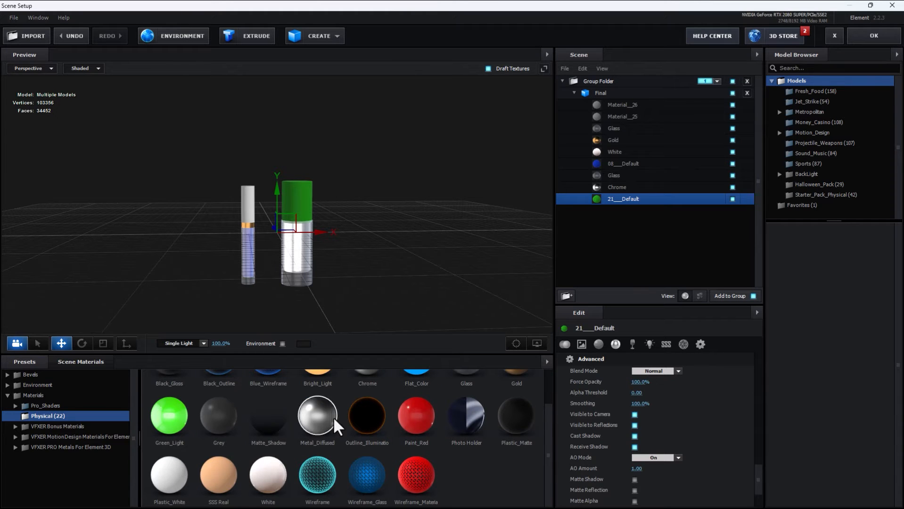
scroll(372, 417, "up", 2)
left_click_drag(378, 415, 652, 202)
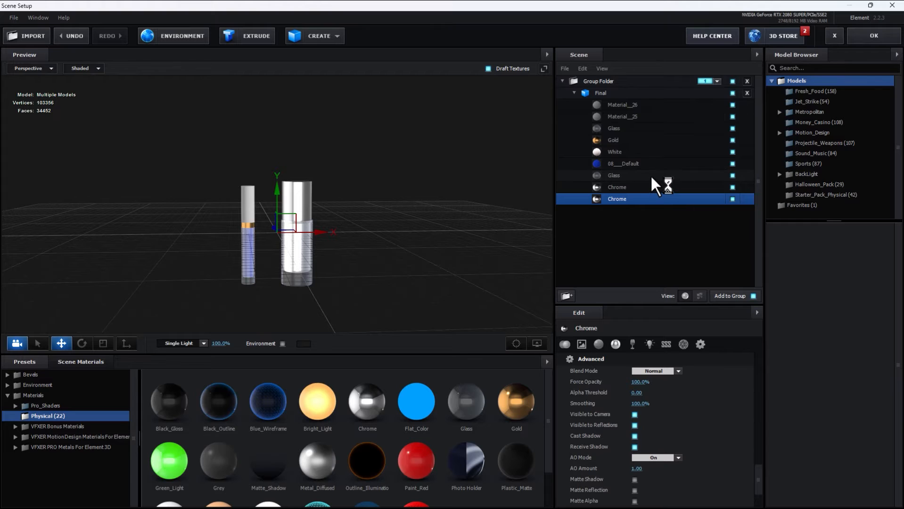
Step: Apply the SSS Real preset to the thick product's inner Chrome material and to the 08___Default material
left_click(648, 188)
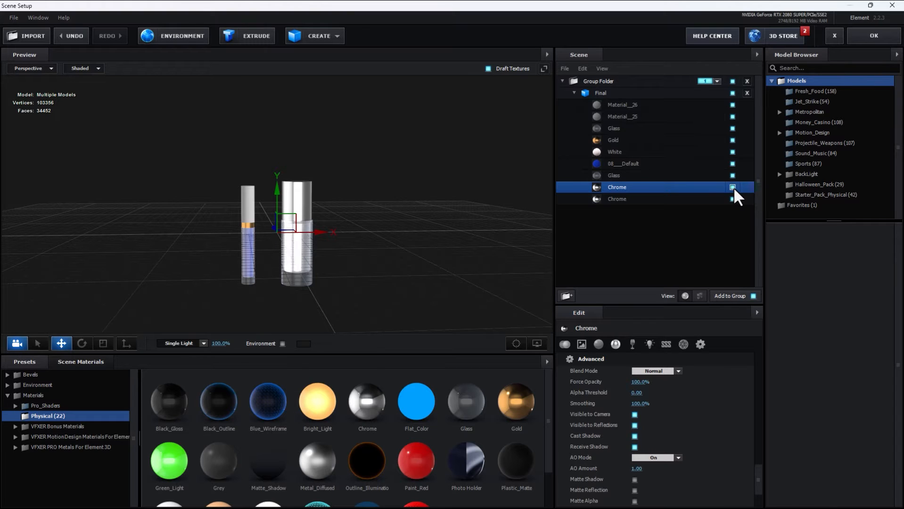
scroll(438, 368, "down", 1)
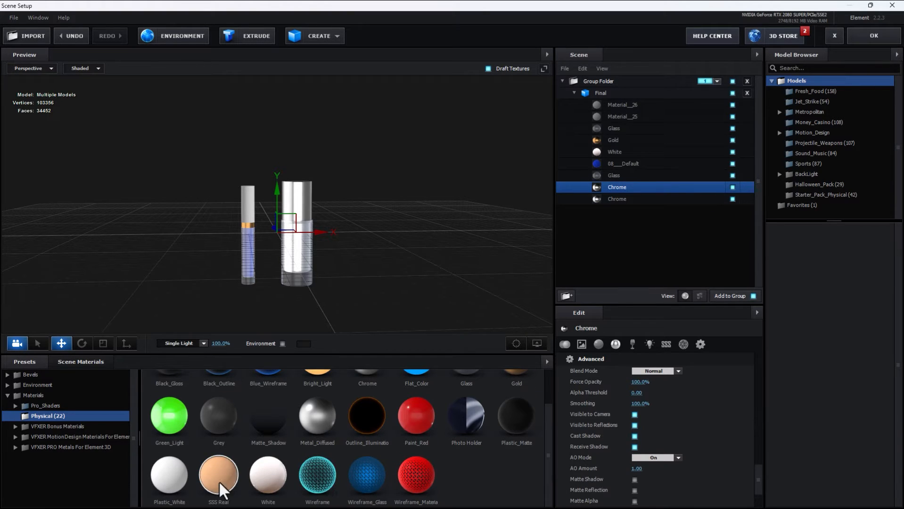
left_click_drag(219, 481, 641, 187)
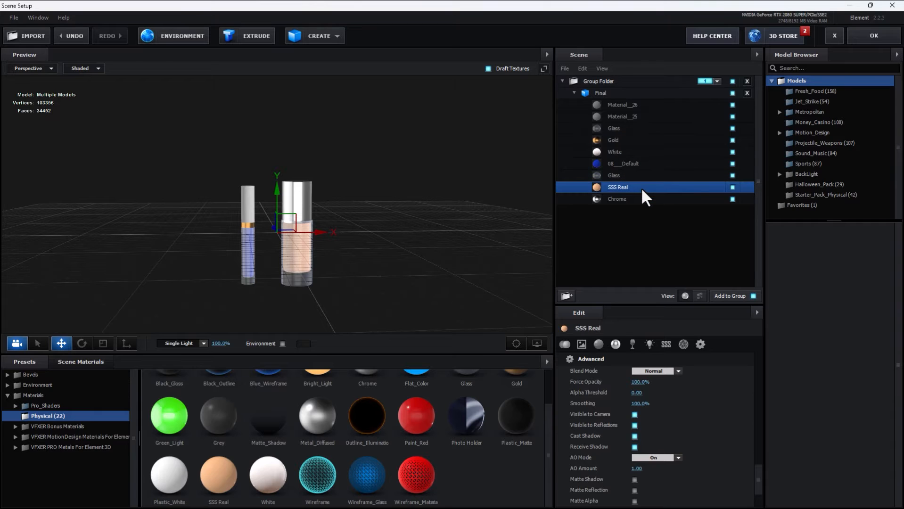
left_click_drag(218, 474, 648, 164)
left_click_drag(483, 230, 628, 226)
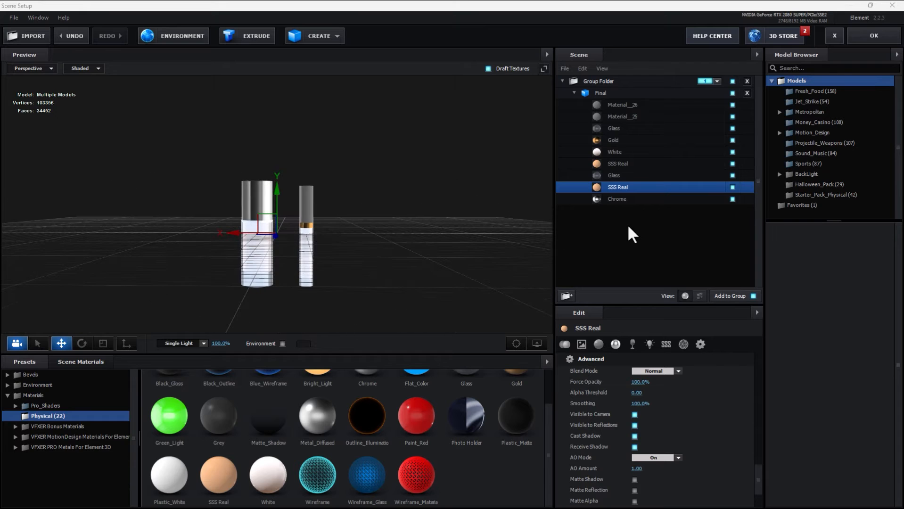
Step: Toggle the visibility of Material__26 and White to check which parts they cover, examining both products up close
left_click(657, 116)
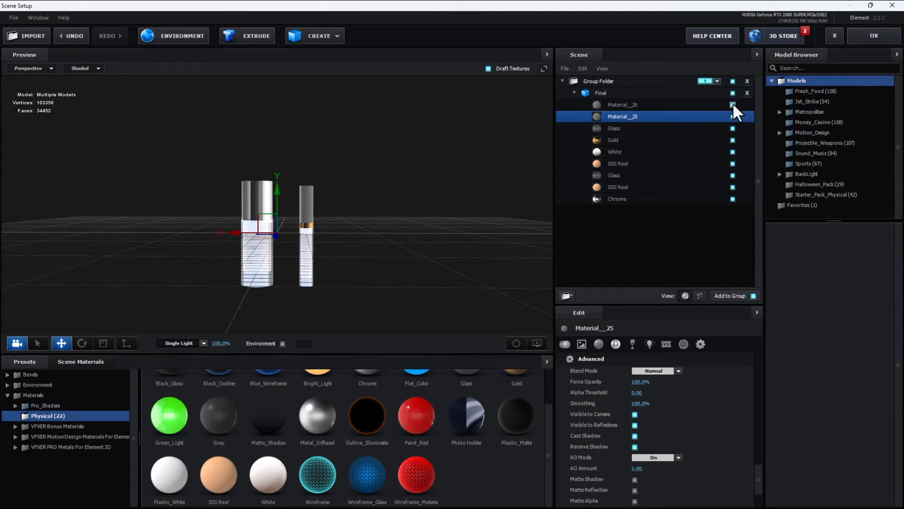
left_click(733, 104)
left_click(733, 104)
left_click_drag(435, 240, 263, 257)
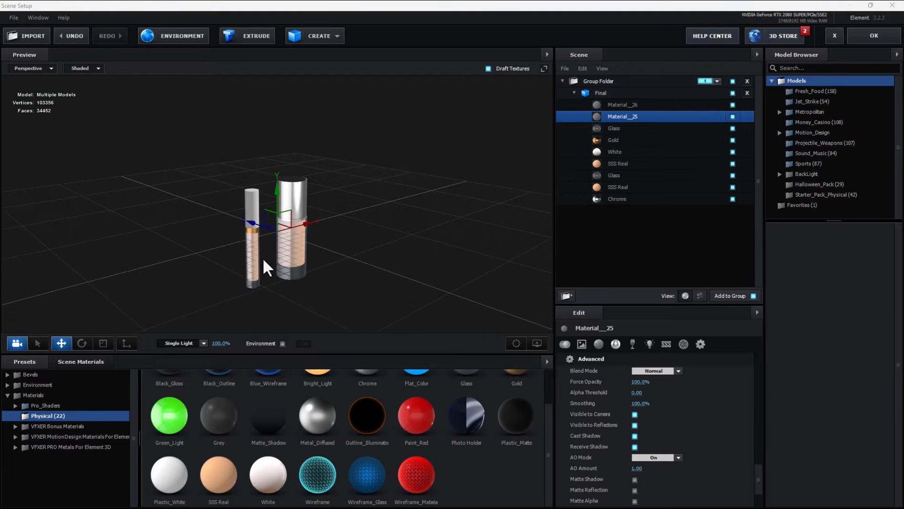
scroll(243, 200, "up", 5)
left_click_drag(238, 207, 211, 180)
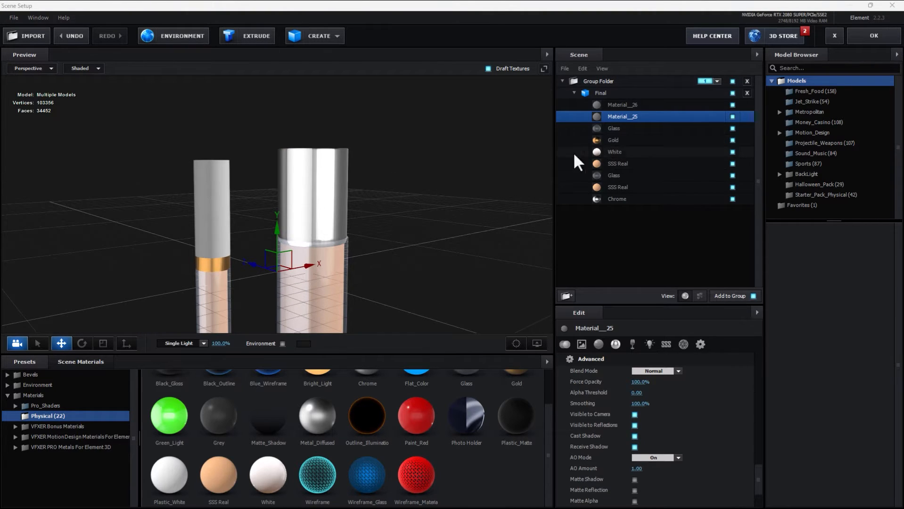
left_click(663, 151)
left_click(733, 151)
left_click(732, 152)
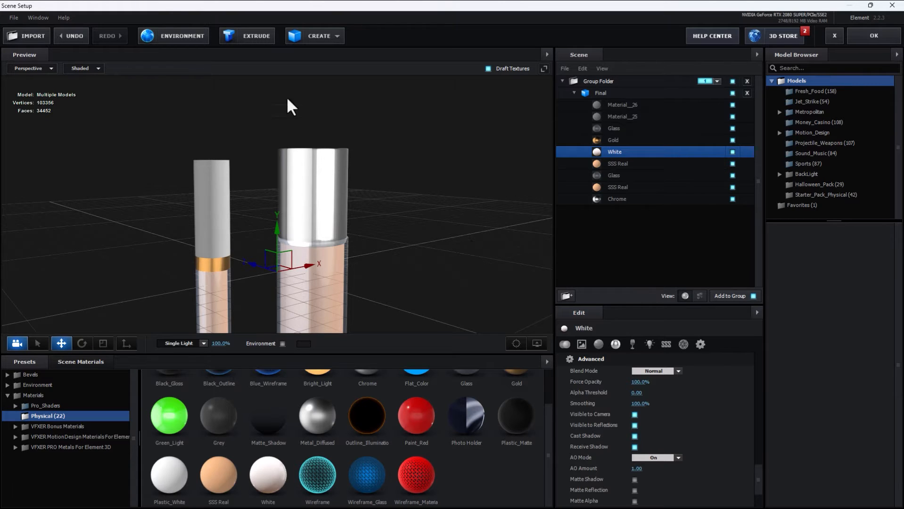
Step: Change the scene's environment texture to Basic_2K_14.dds from the Basic_2K folder
left_click(179, 38)
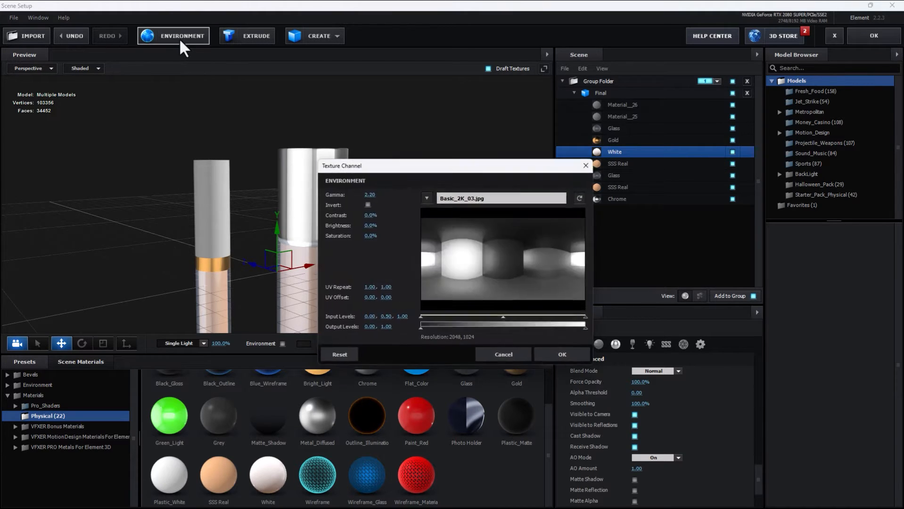
left_click(547, 285)
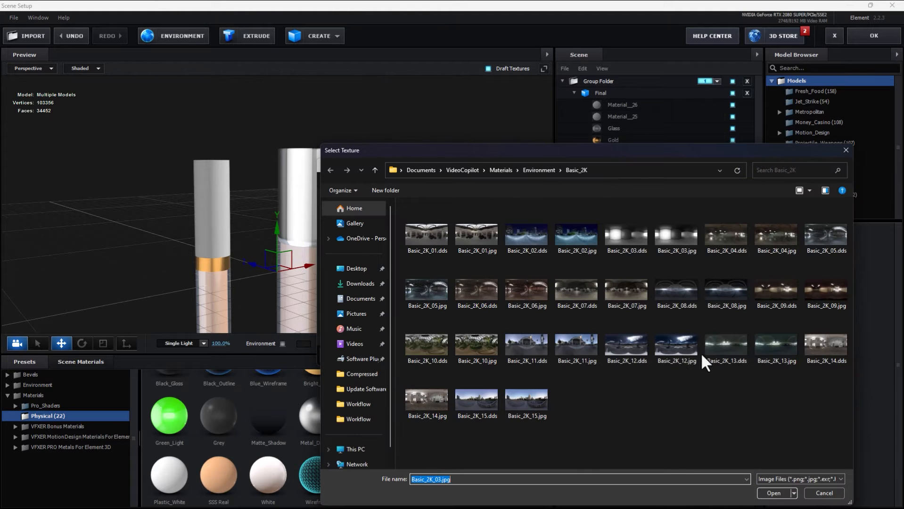
double_click(823, 341)
left_click(558, 356)
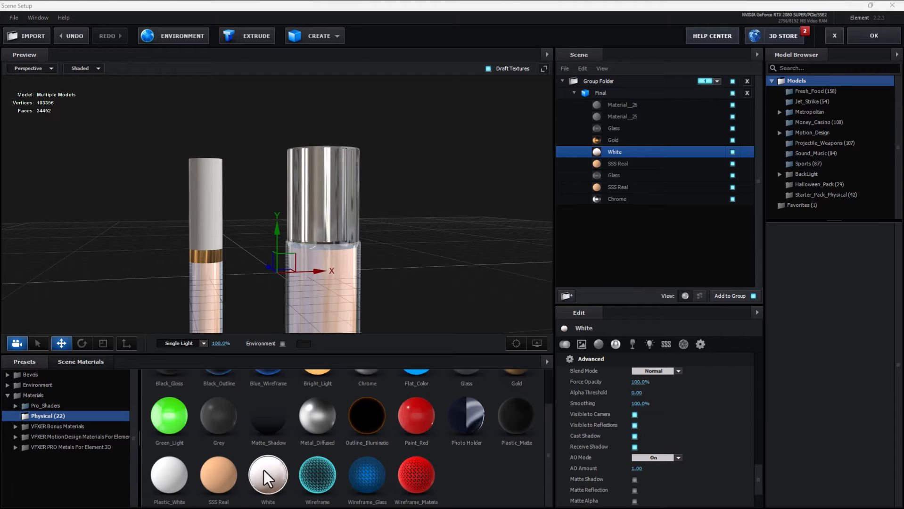
Step: Reapply the White preset to the White material and examine both products from several angles
left_click_drag(263, 470, 616, 155)
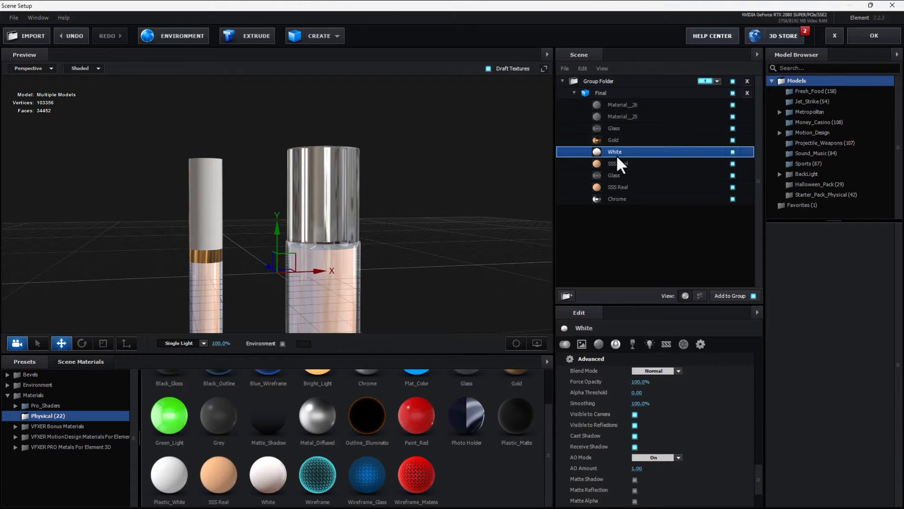
left_click_drag(410, 261, 382, 282)
left_click_drag(330, 208, 292, 244)
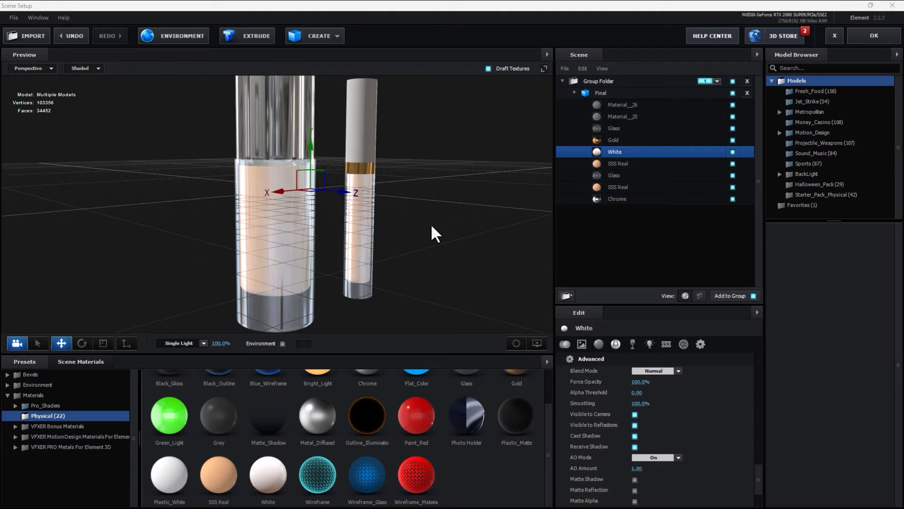
left_click_drag(431, 226, 399, 228)
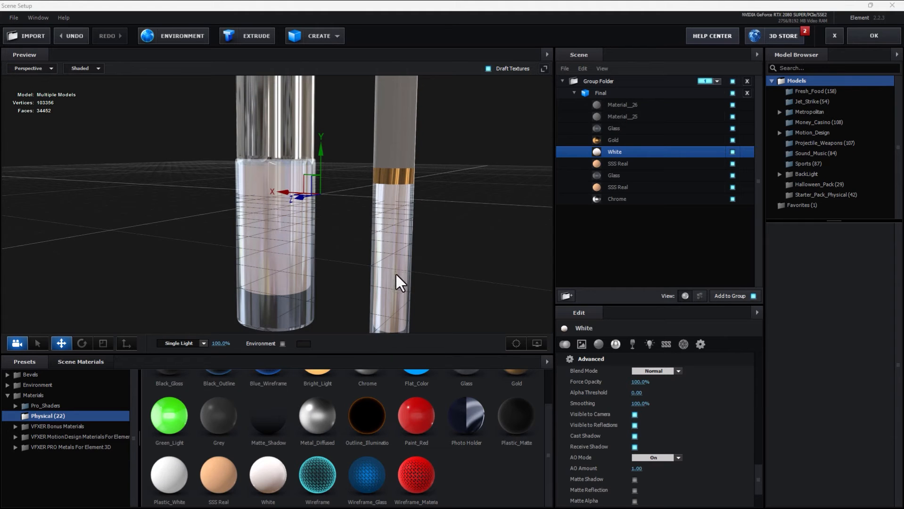
key("super")
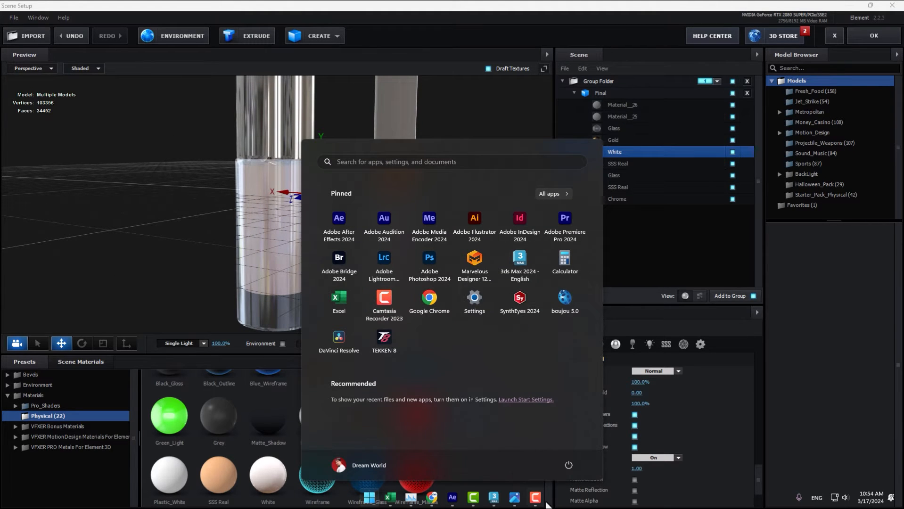
key("super")
left_click_drag(435, 162, 387, 188)
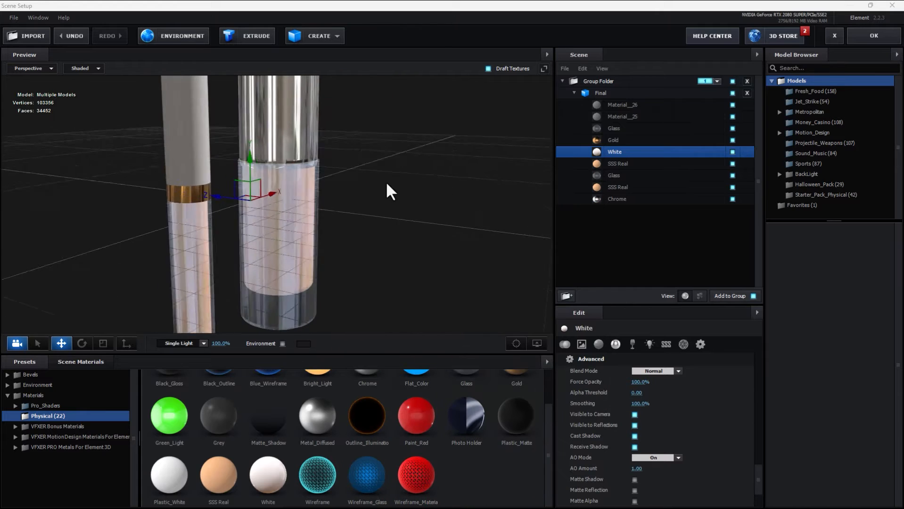
Step: Replace Material__26 with the Paint_Red preset and Material__25 with Metal_Diffused, and hide both materials
left_click(704, 106)
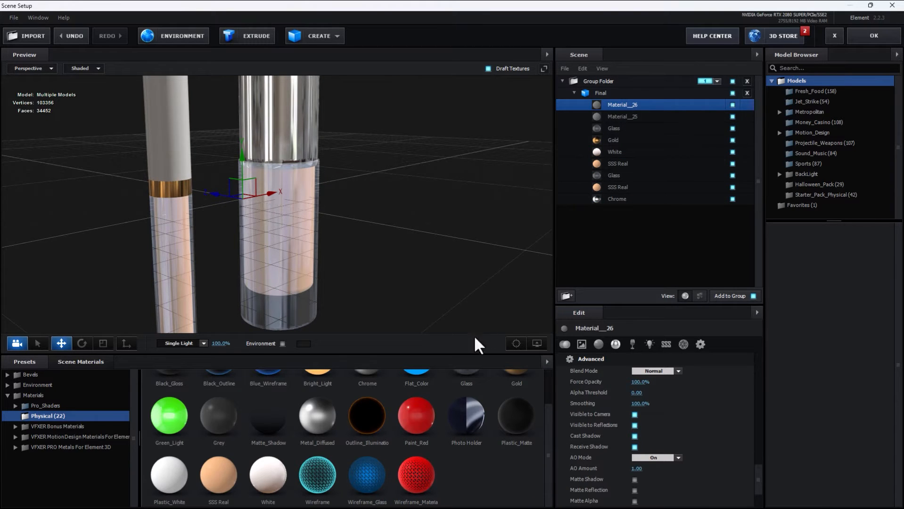
left_click_drag(474, 338, 639, 104)
mouse_move(362, 207)
left_mouse_down()
mouse_move(287, 231)
mouse_move(394, 217)
mouse_move(360, 224)
left_mouse_up()
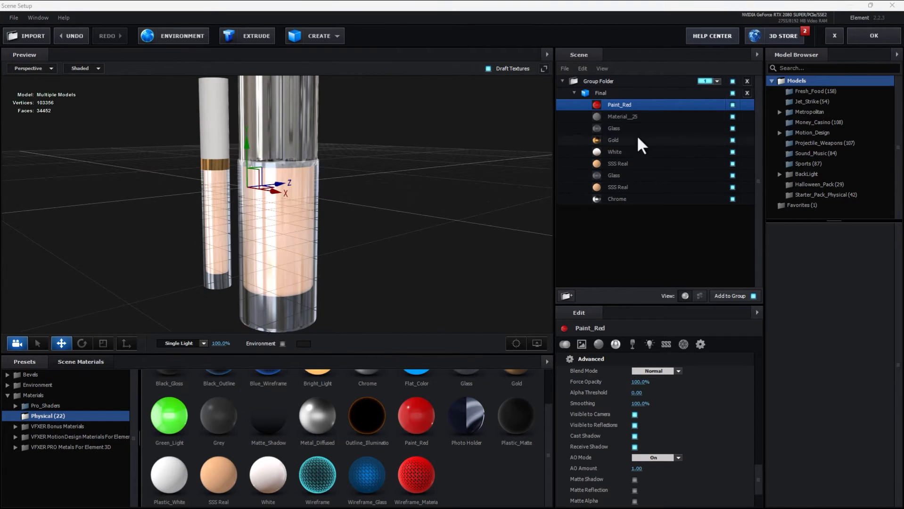
left_click(665, 113)
left_click_drag(308, 422, 629, 116)
left_click_drag(434, 241, 546, 194)
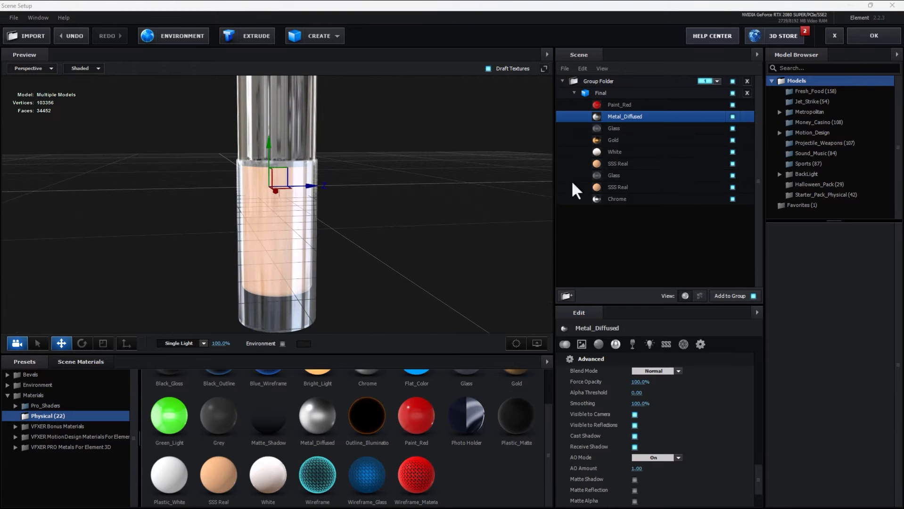
left_click(733, 105)
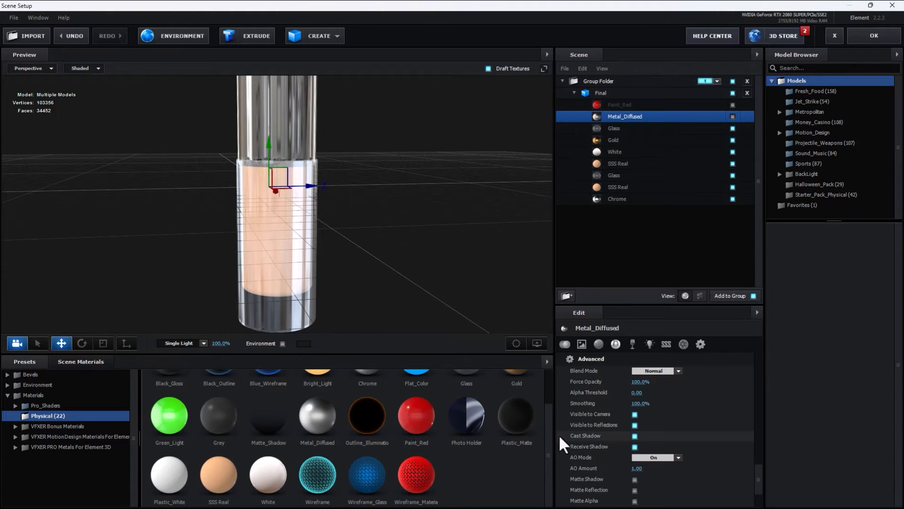
Step: Switch to 3ds Max, minimize the Material Editor, and bring the thick product's lower body into close view
key("super")
mouse_move(464, 504)
left_click(494, 497)
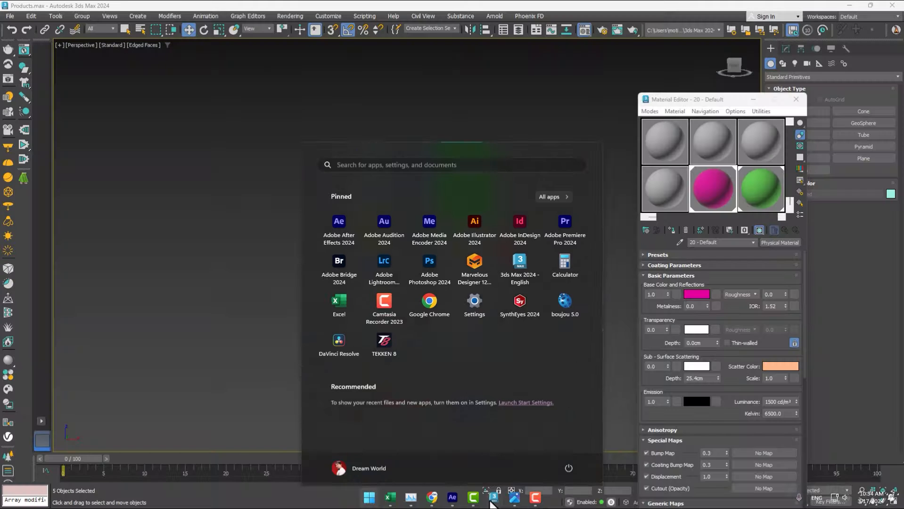
left_click(753, 99)
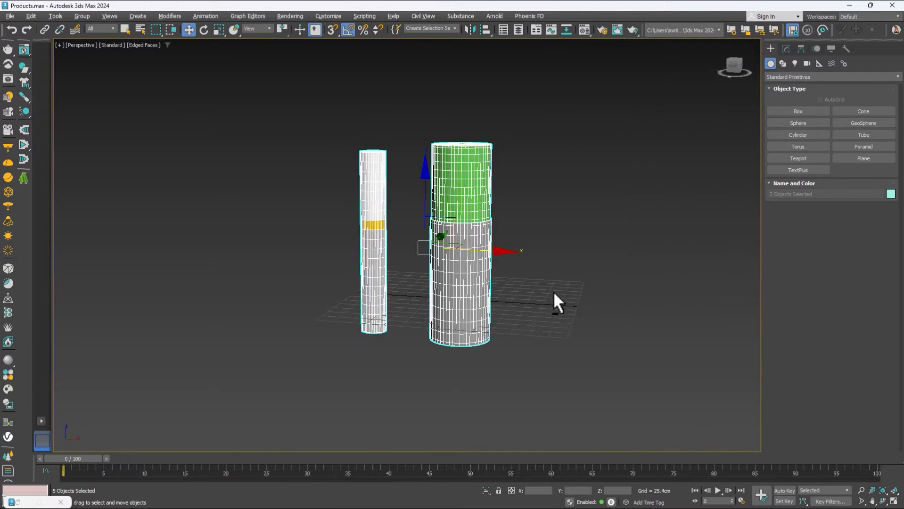
middle_click_drag(555, 303, 462, 234, "alt")
scroll(430, 258, "up", 5)
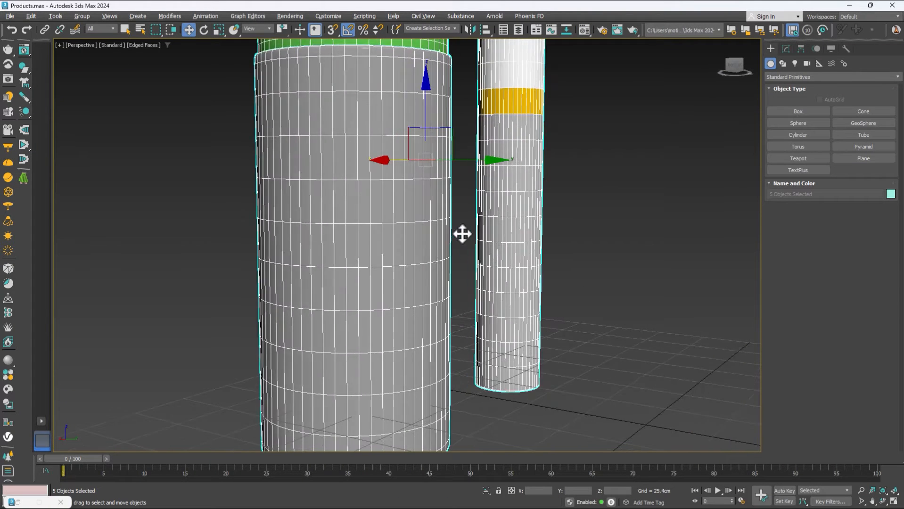
Step: Select the thick product's outer lower cylinder and enter polygon editing on the Editable Poly beneath its MeshSmooth modifier
left_click(394, 238)
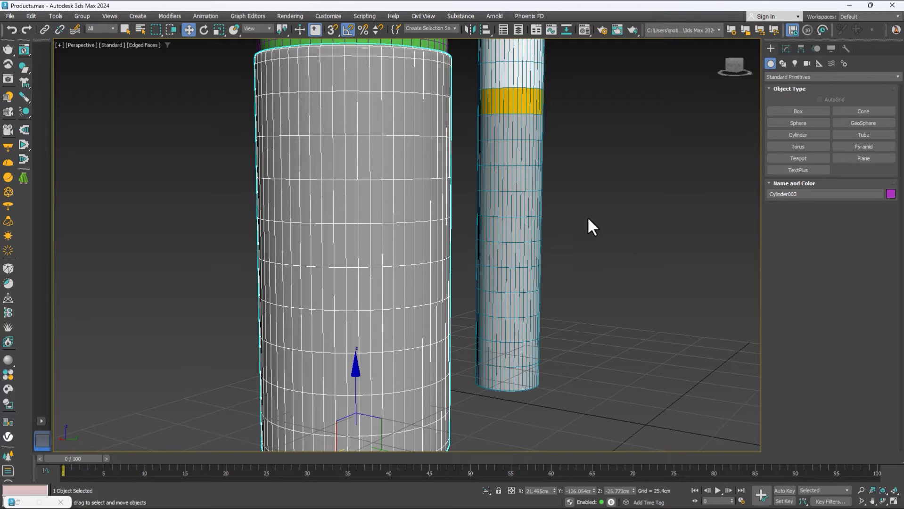
right_click(422, 234)
mouse_move(498, 353)
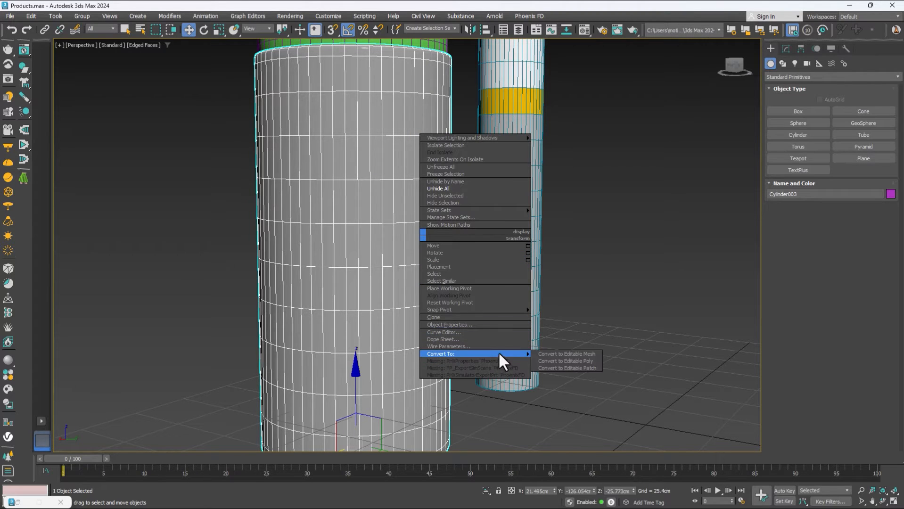
left_click(785, 48)
left_click(786, 48)
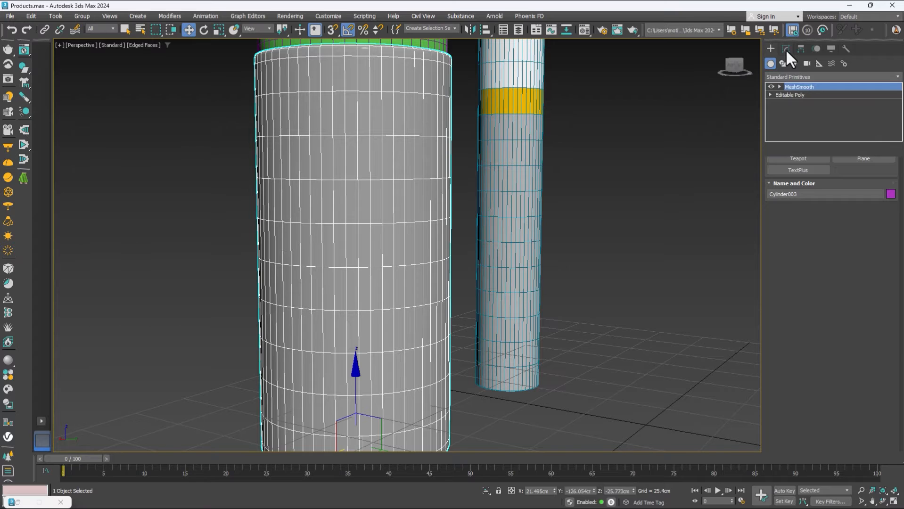
left_click(800, 93)
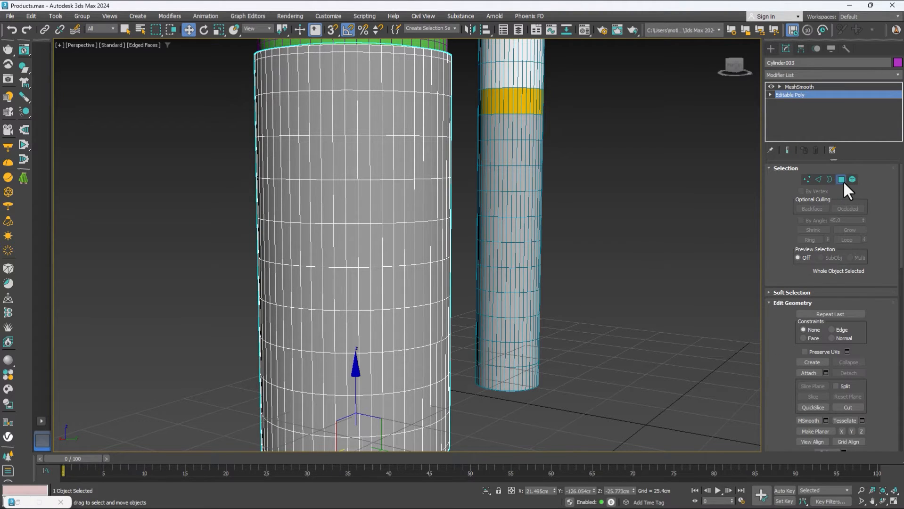
left_click(841, 180)
Step: Select a label-shaped block of adjacent polygons spanning three rows on the front of the thick product's lower cylinder
left_click(352, 257)
left_click(355, 284, "ctrl")
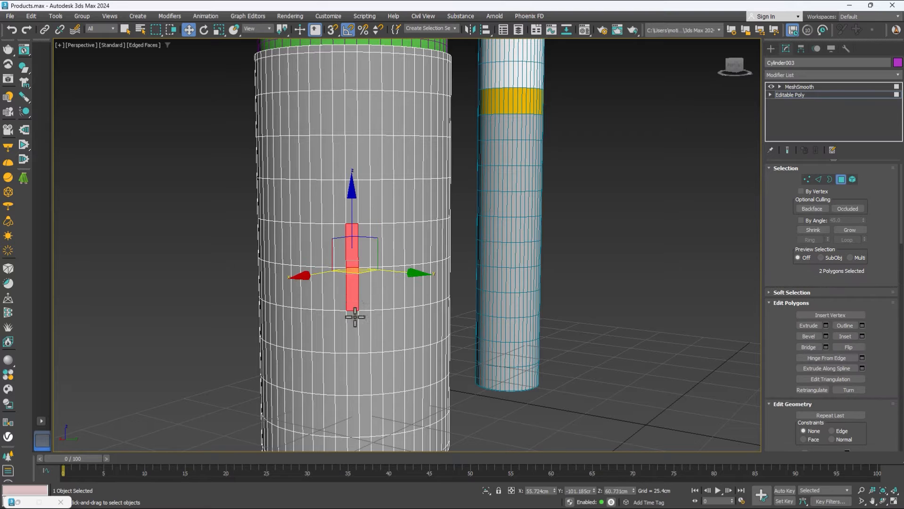
left_click(355, 317, "ctrl")
left_click(367, 292, "ctrl")
left_click(365, 265, "ctrl")
left_click(364, 334, "ctrl")
left_click(375, 330, "ctrl")
left_click(377, 296, "ctrl")
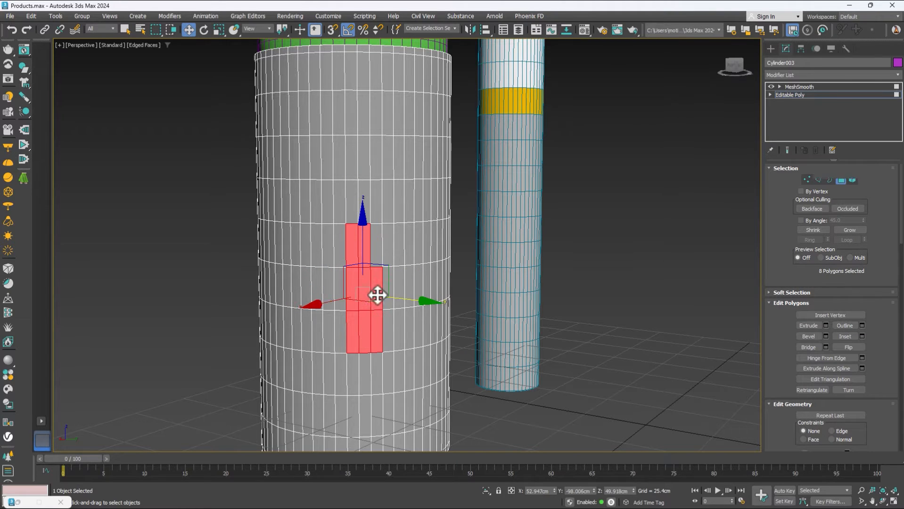
left_click(378, 253, "ctrl")
left_click(387, 250, "ctrl")
left_click(387, 287, "ctrl")
left_click(391, 326, "ctrl")
left_click(399, 336, "ctrl")
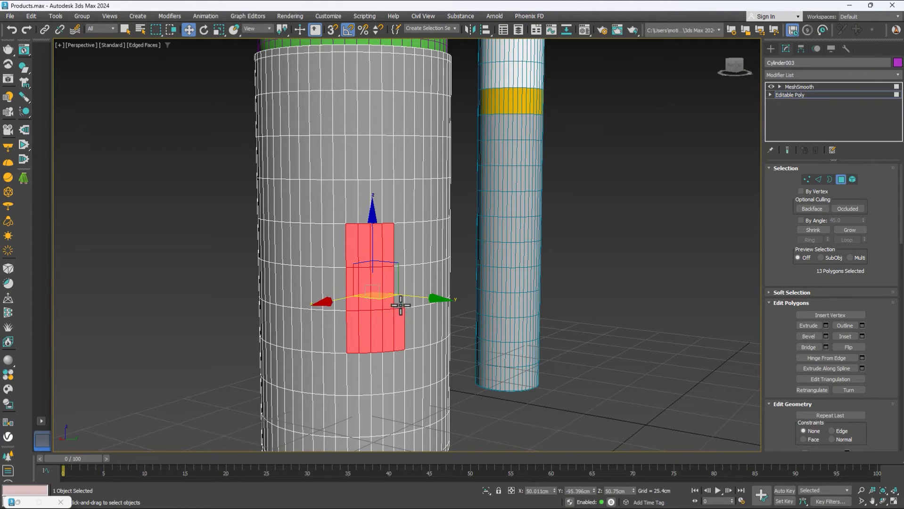
left_click(400, 304, "ctrl")
left_click(399, 253, "ctrl")
left_click(408, 252, "ctrl")
left_click(408, 286, "ctrl")
left_click(409, 314, "ctrl")
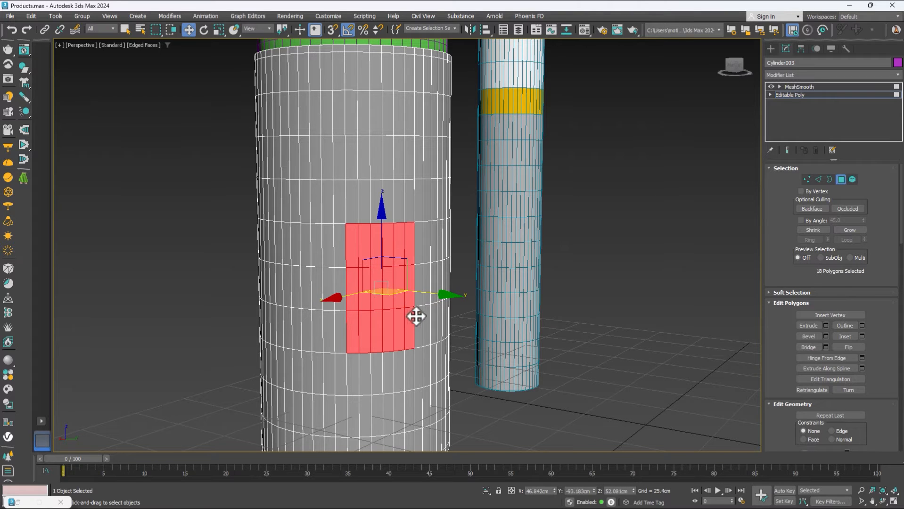
left_click(417, 315, "ctrl")
left_click(421, 298, "ctrl")
middle_click_drag(364, 316, 377, 311, "alt")
left_click(347, 252, "ctrl")
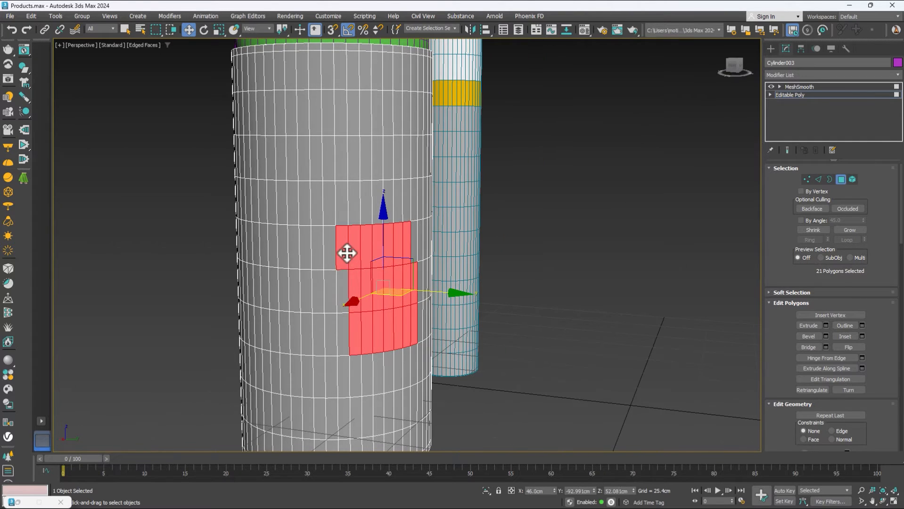
left_click(343, 285, "ctrl")
left_click(344, 353, "ctrl")
left_click(343, 372, "ctrl")
left_click(358, 367, "ctrl")
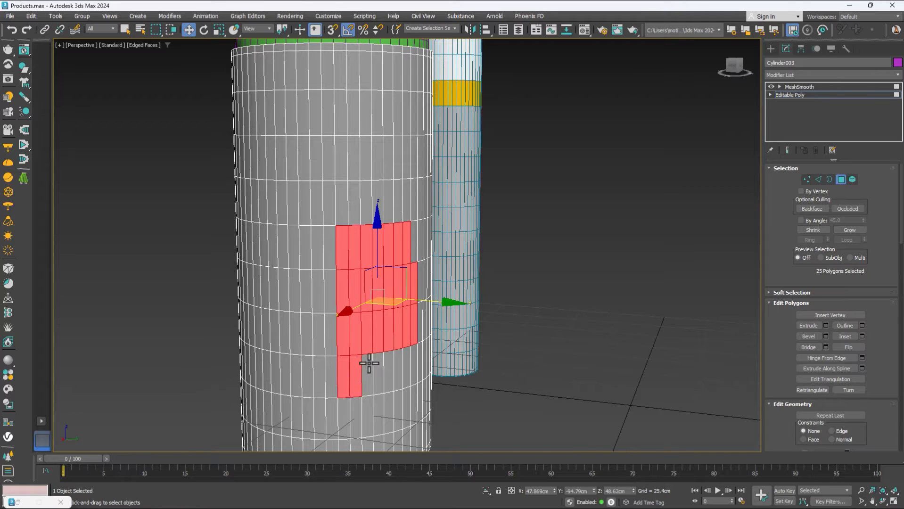
key("ctrl+z")
key("ctrl+z")
Step: Extend the polygon selection sideways and fill its missing corner to form a rectangular block of 30 polygons in three rows
left_click(328, 335, "ctrl")
left_click(329, 290, "ctrl")
left_click(329, 263, "ctrl")
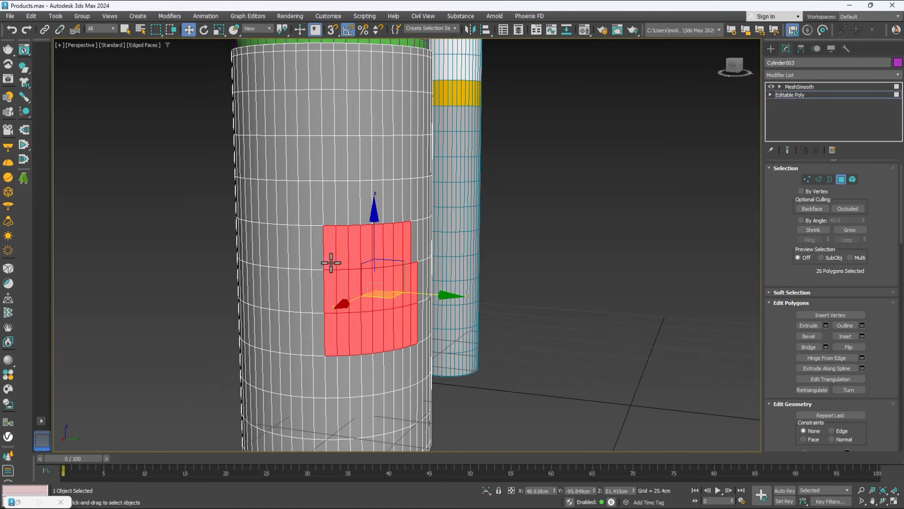
left_click(413, 243, "ctrl")
middle_click_drag(433, 278, 410, 275, "alt")
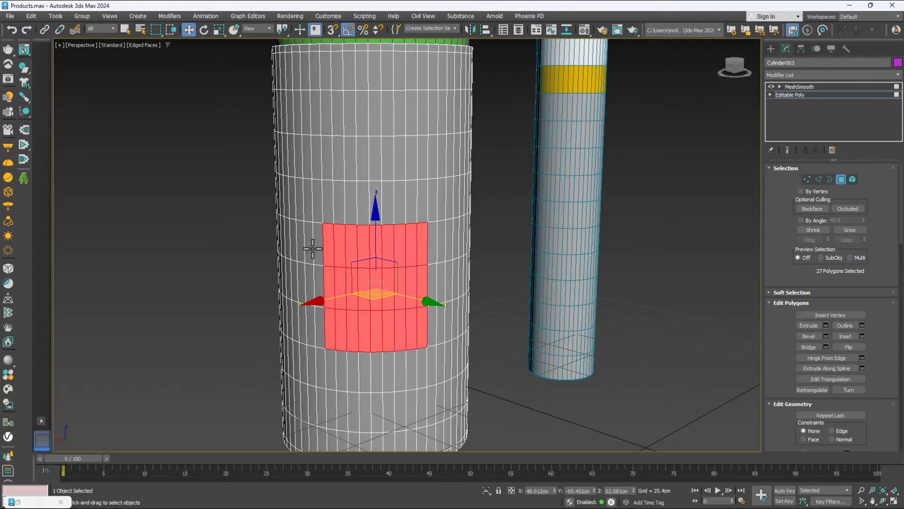
left_click(318, 245, "ctrl")
left_click(320, 277, "ctrl")
left_click(321, 326, "ctrl")
middle_click_drag(383, 317, 395, 309, "alt")
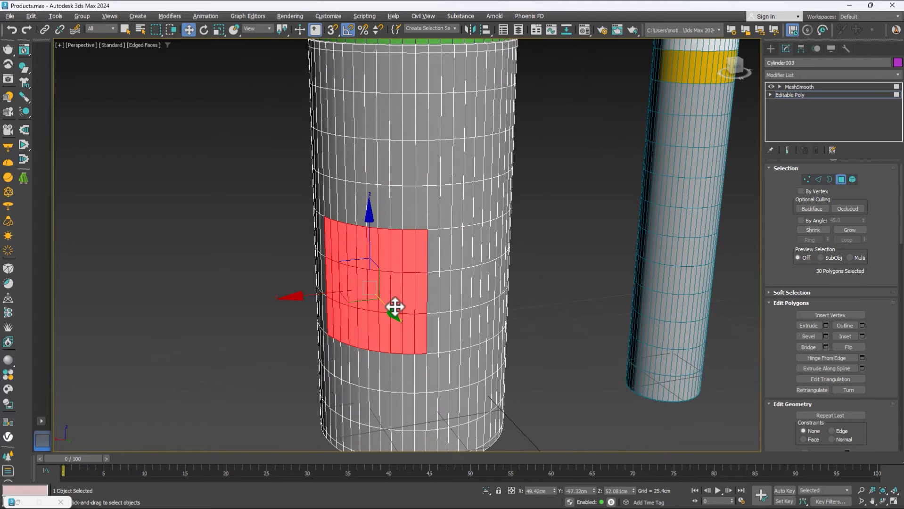
Step: Detach the selected label polygons as a clone and leave polygon editing on the thick cylinder
left_click_drag(875, 351, 867, 212)
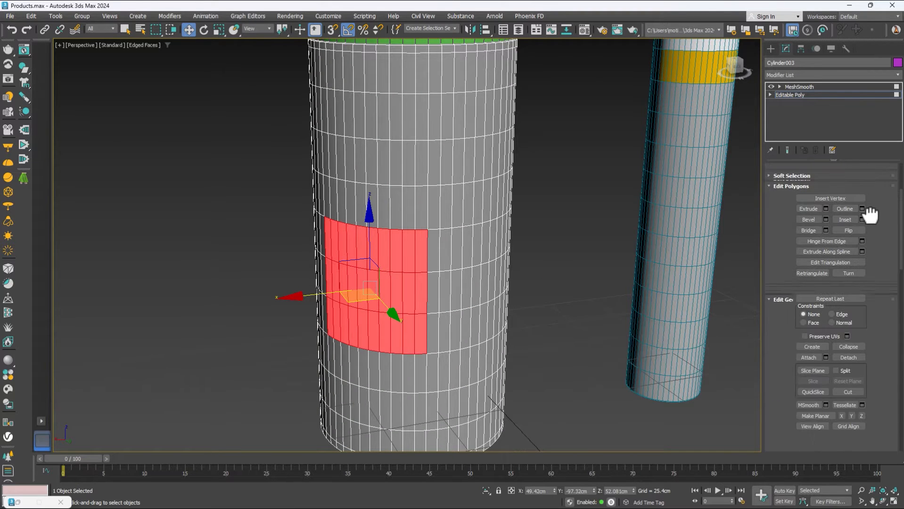
left_click(857, 336)
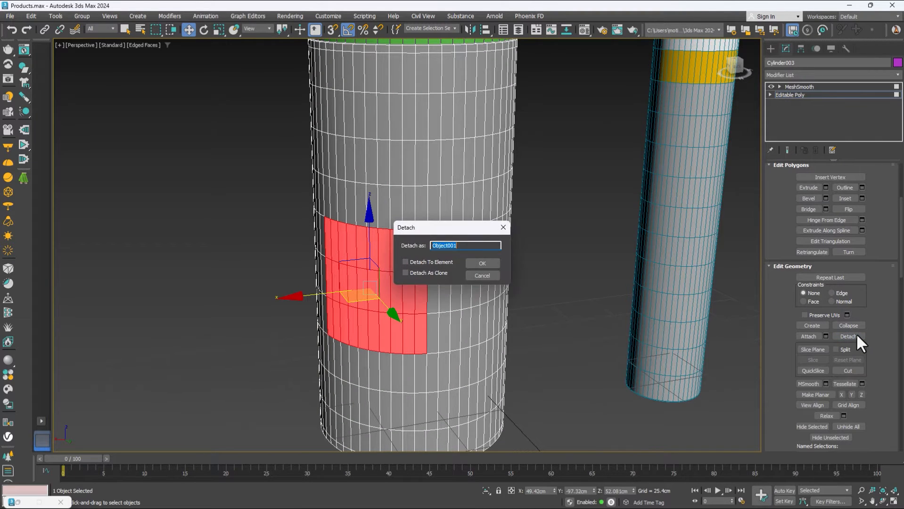
left_click(421, 274)
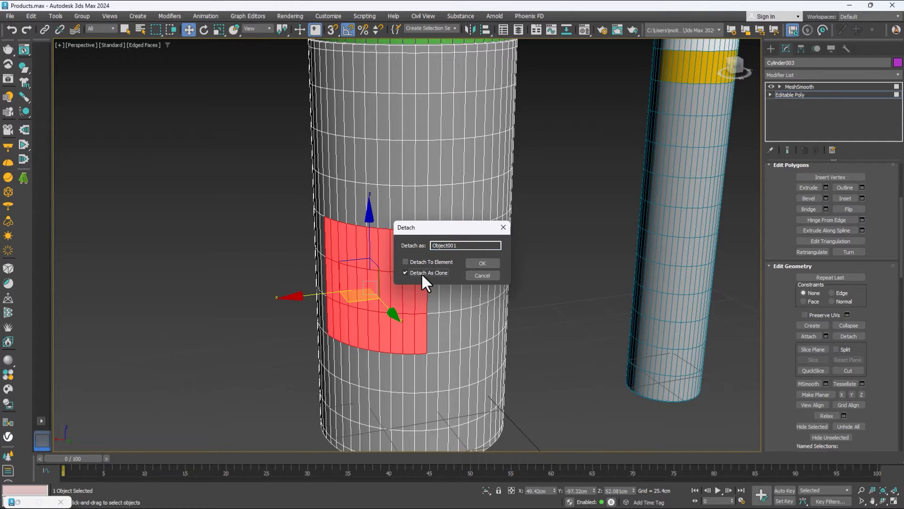
left_click(481, 263)
left_click(817, 94)
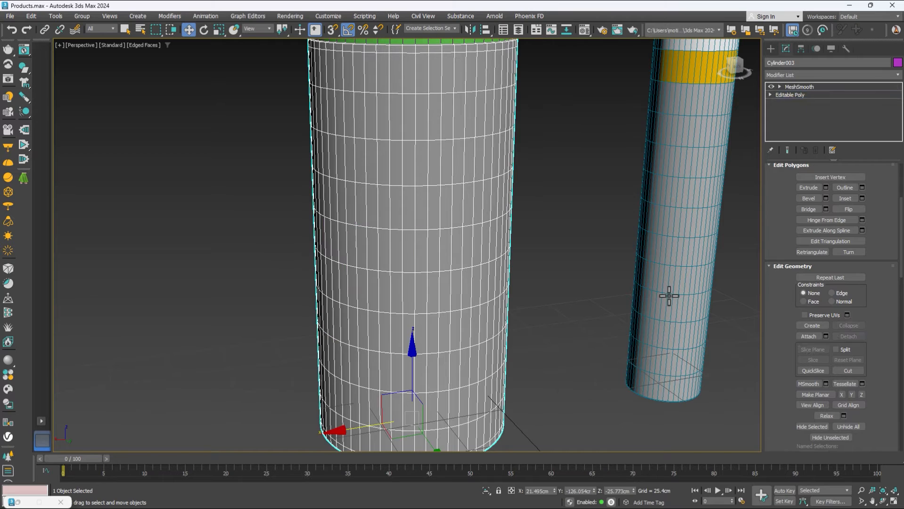
Step: Select the thin product and enter polygon editing on the Editable Poly beneath its MeshSmooth modifier
middle_click_drag(668, 292, 424, 273)
scroll(410, 219, "up", 2)
left_click(410, 218)
left_click(410, 193)
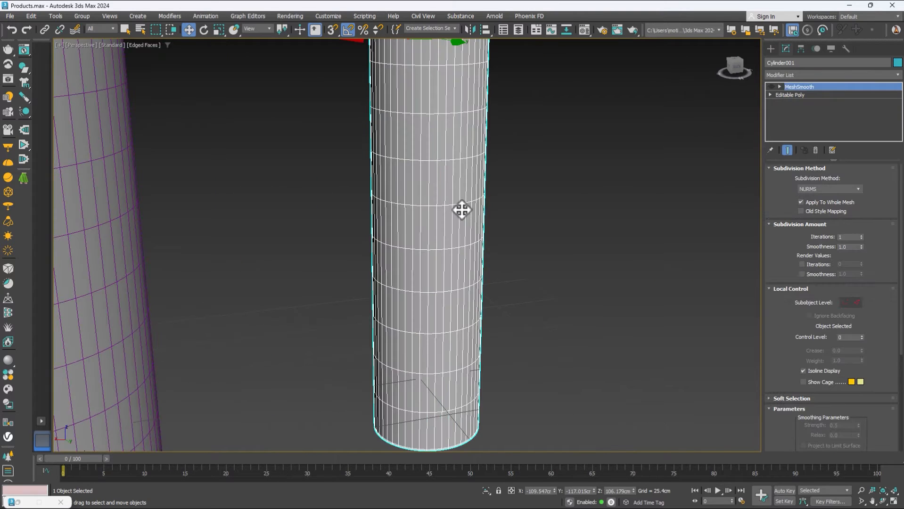
scroll(472, 236, "down", 5)
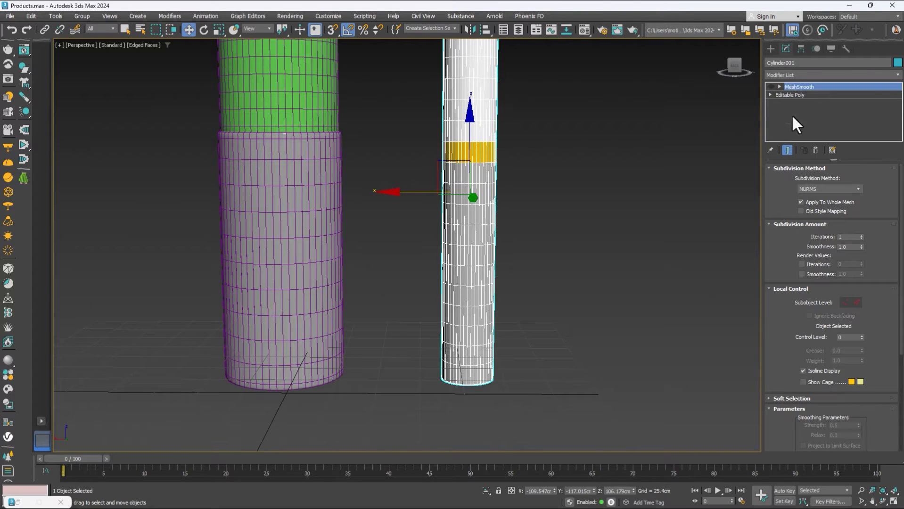
left_click(787, 95)
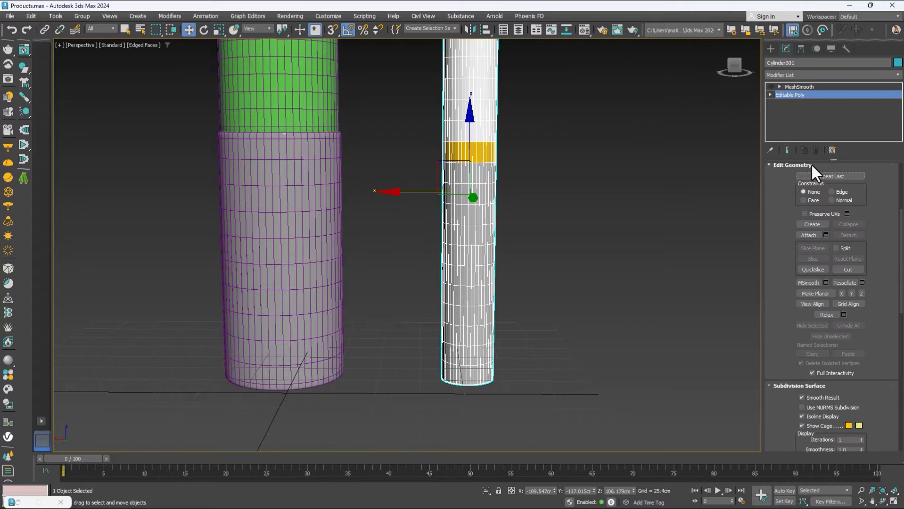
left_click_drag(847, 200, 874, 492)
left_click(841, 179)
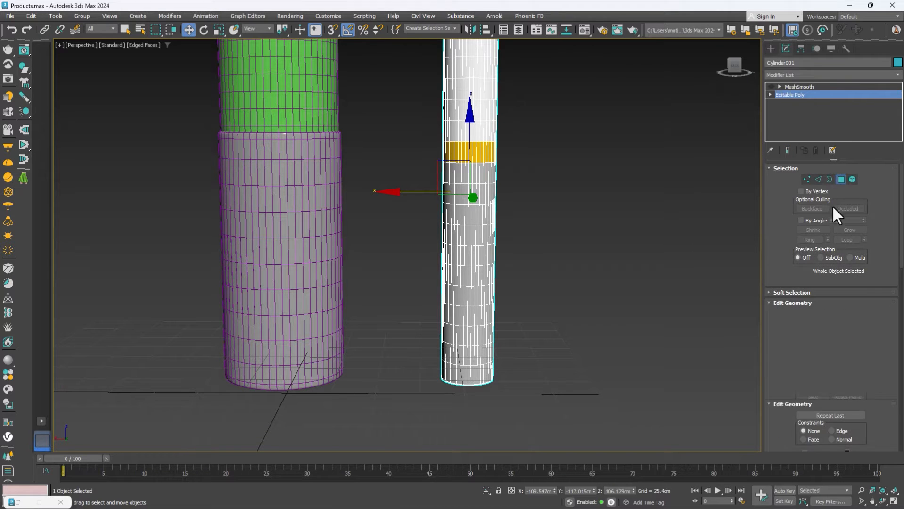
Step: Select a horizontal row of seven adjacent polygons on the front of the thin product's lower cylinder
left_click(470, 226)
middle_click_drag(468, 228, 376, 252, "alt")
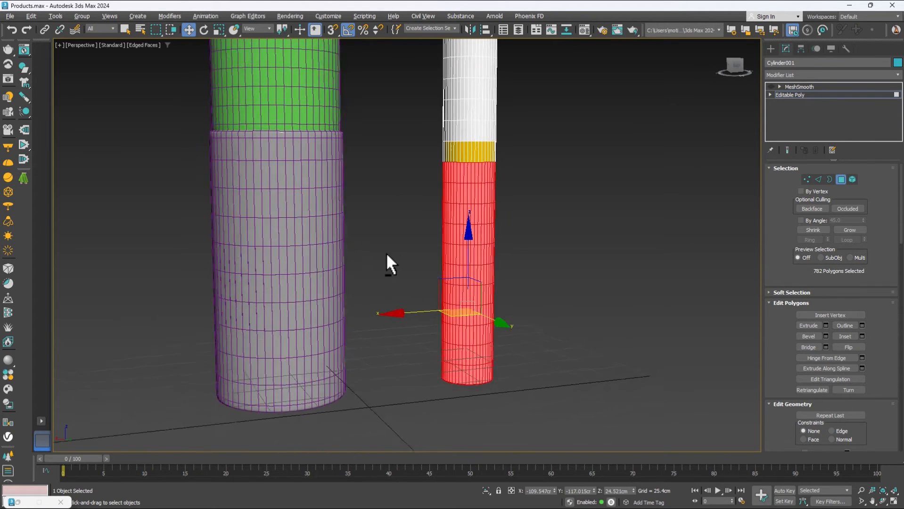
scroll(451, 253, "up", 6)
left_click(467, 265)
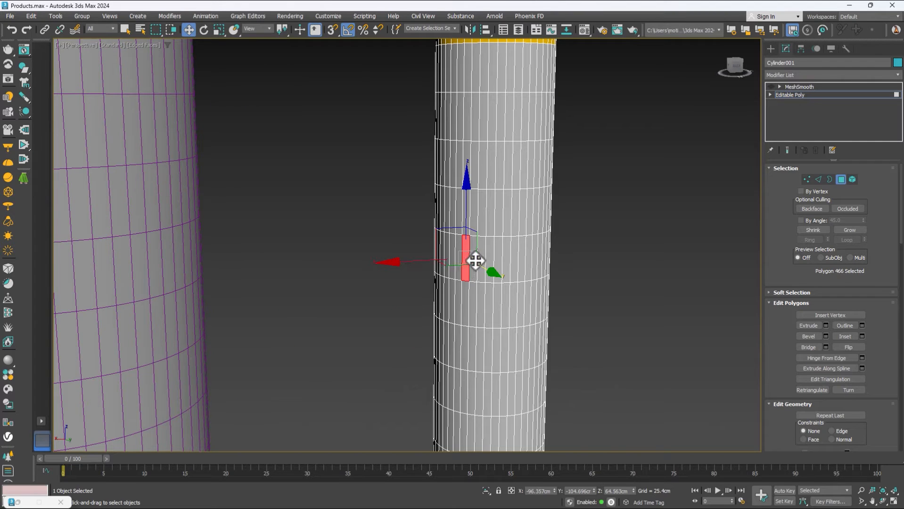
left_click(474, 258, "ctrl")
left_click(481, 257, "ctrl")
left_click(490, 258, "ctrl")
left_click(498, 259, "ctrl")
left_click(507, 259, "ctrl")
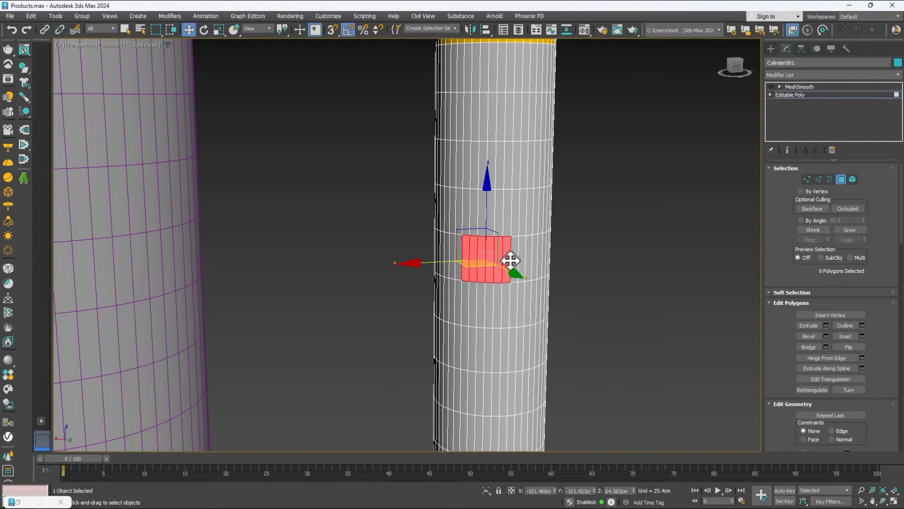
left_click(514, 262, "ctrl")
Step: Add the row below and one more column at the side to form a rectangular block of 16 polygons in two rows
left_click(513, 302, "ctrl")
left_click(504, 299, "ctrl")
left_click(496, 295, "ctrl")
left_click(488, 295, "ctrl")
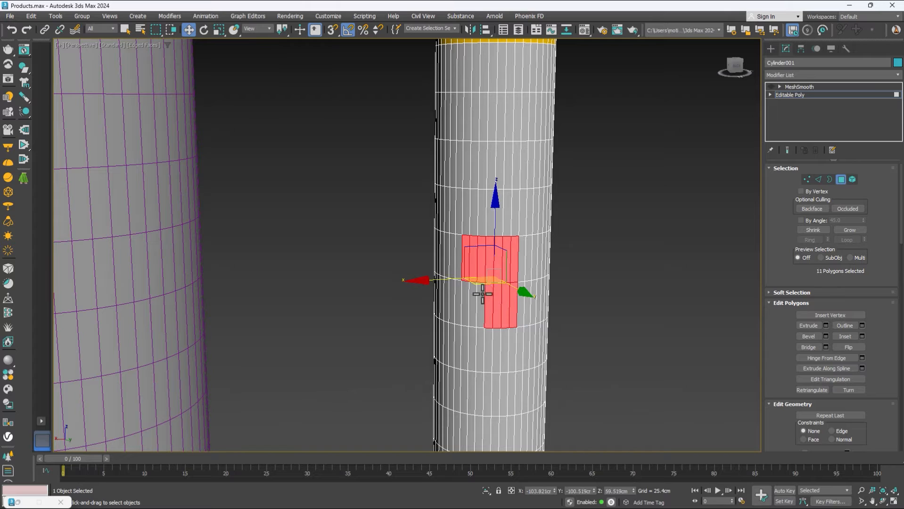
left_click(481, 295, "ctrl")
left_click(473, 294, "ctrl")
left_click(460, 295, "ctrl")
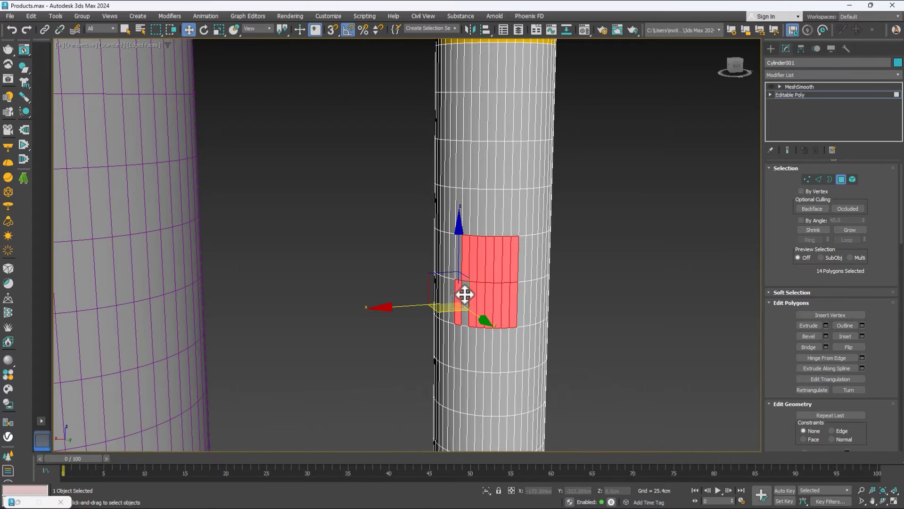
left_click(460, 264, "ctrl")
left_click(463, 301, "ctrl")
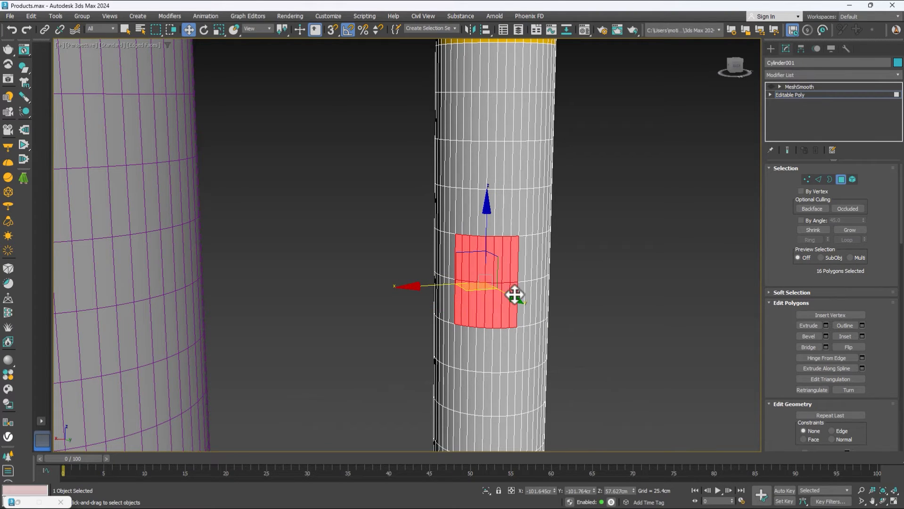
Step: Widen the two-row selection by three more columns on its opposite side to reach 22 polygons
left_click(522, 260, "ctrl")
left_click(522, 300, "ctrl")
left_click(526, 264, "ctrl")
left_click(528, 296, "ctrl")
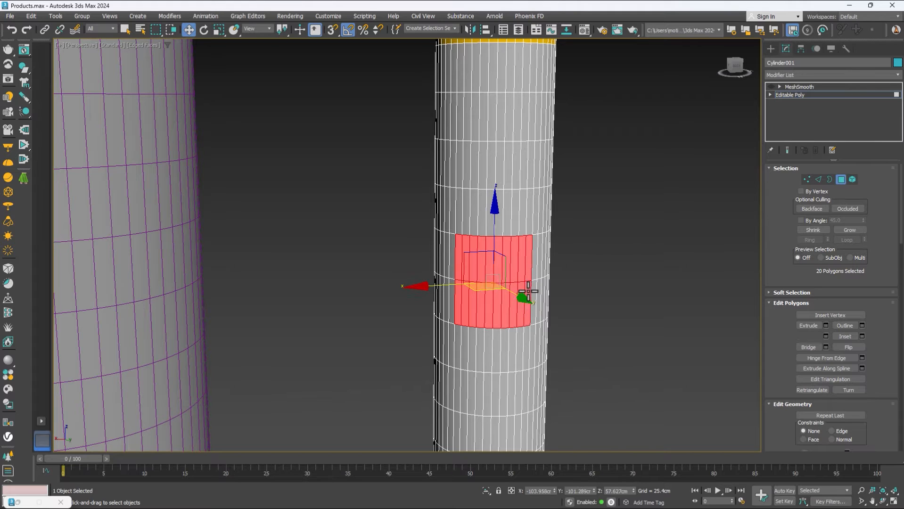
left_click(533, 264, "ctrl")
left_click(533, 306, "ctrl")
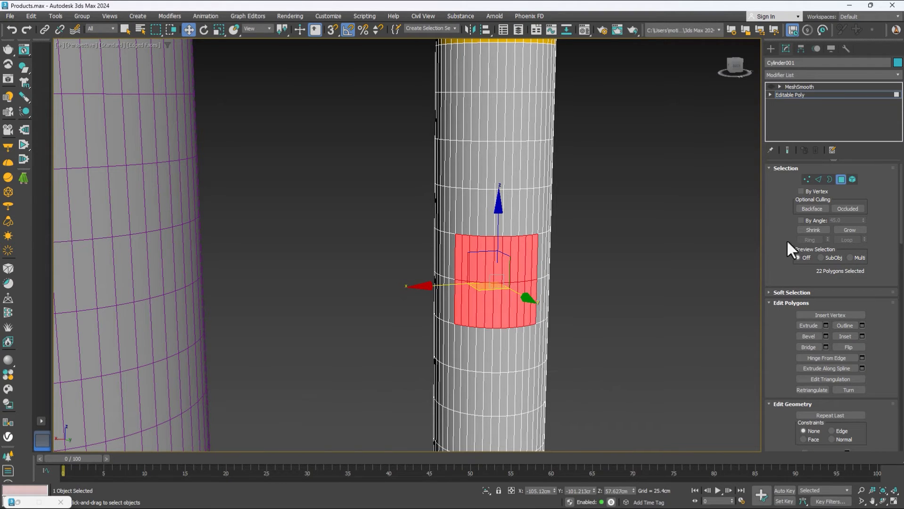
Step: Detach the selected label polygons as a clone named Object002 and return the thin product to its MeshSmooth level
left_click_drag(874, 348, 880, 160)
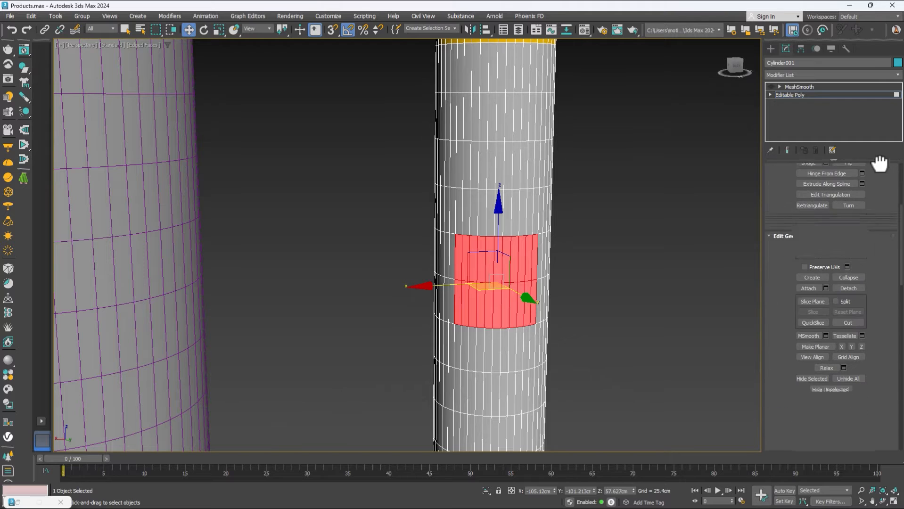
left_click(850, 286)
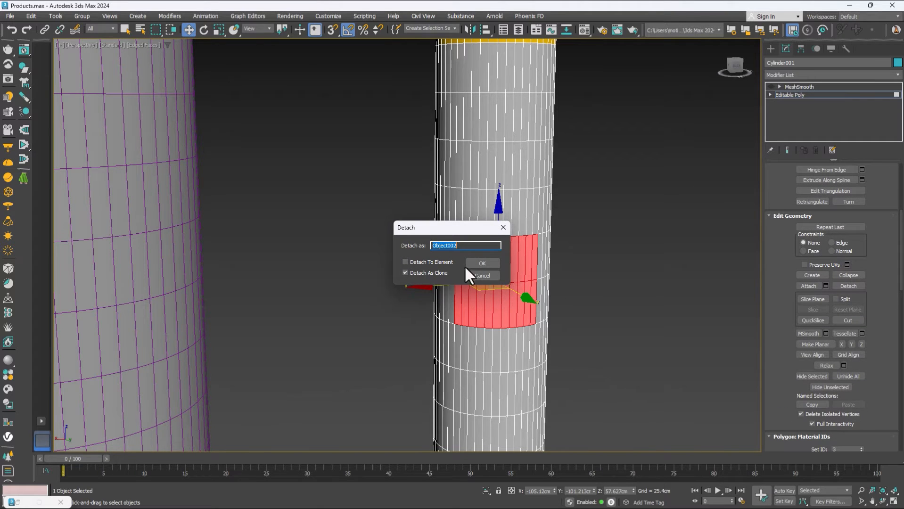
left_click(483, 263)
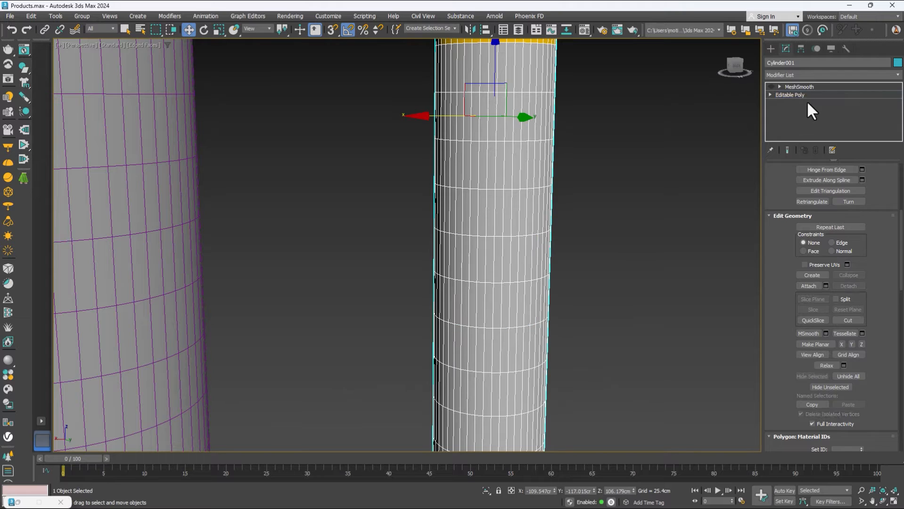
left_click(807, 86)
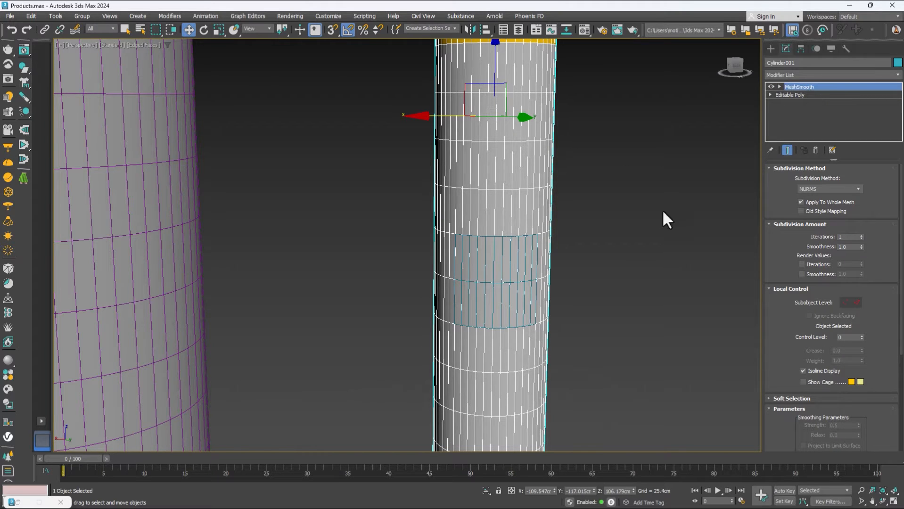
Step: Select the detached label piece on the thin product and apply a Shell modifier to it
left_click(607, 252)
left_click(508, 260)
left_click(505, 250)
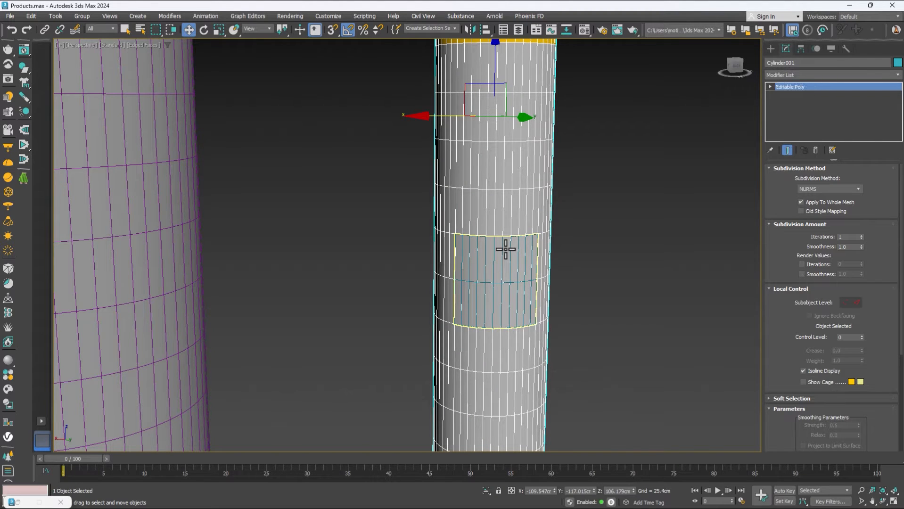
left_click(809, 75)
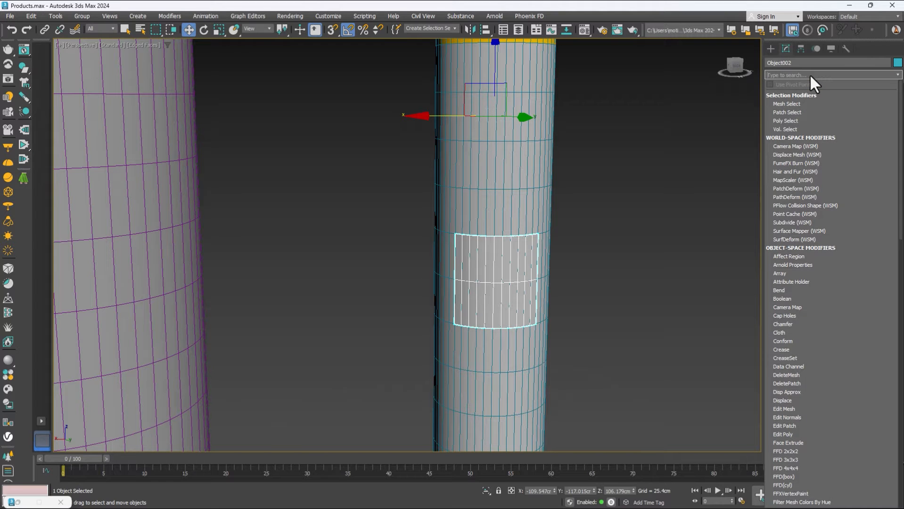
type("s")
left_click(791, 93)
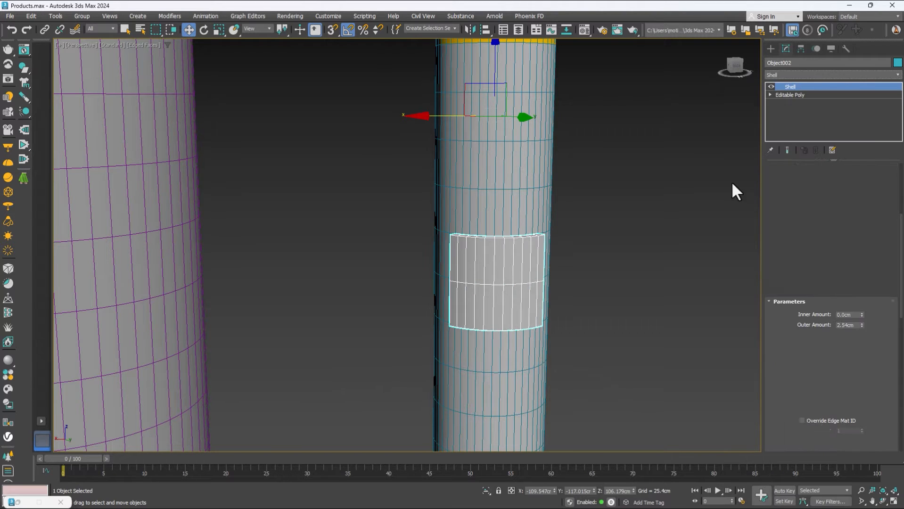
Step: Set the outer amount of the thin label's Shell to 0.2 cm and convert the label to an Editable Poly
middle_click_drag(608, 255, 504, 269, "alt")
scroll(504, 269, "up", 5)
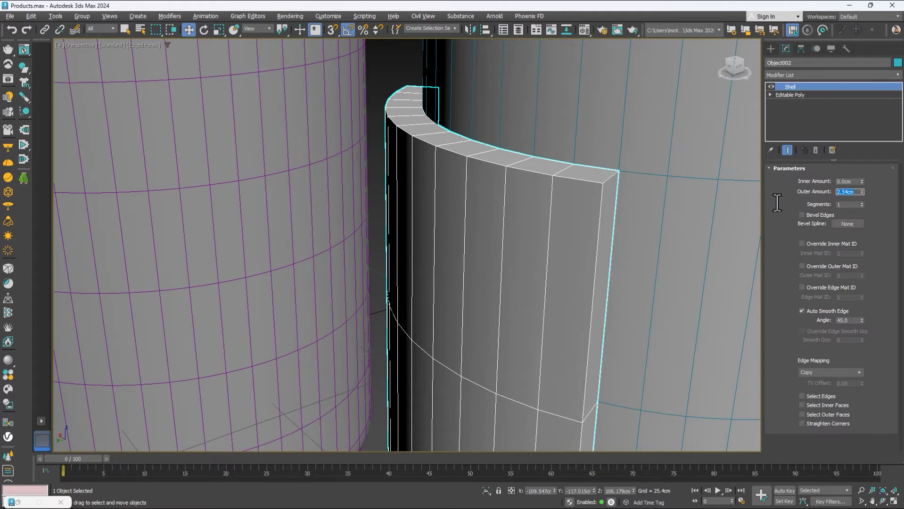
type("0.5")
key("Return")
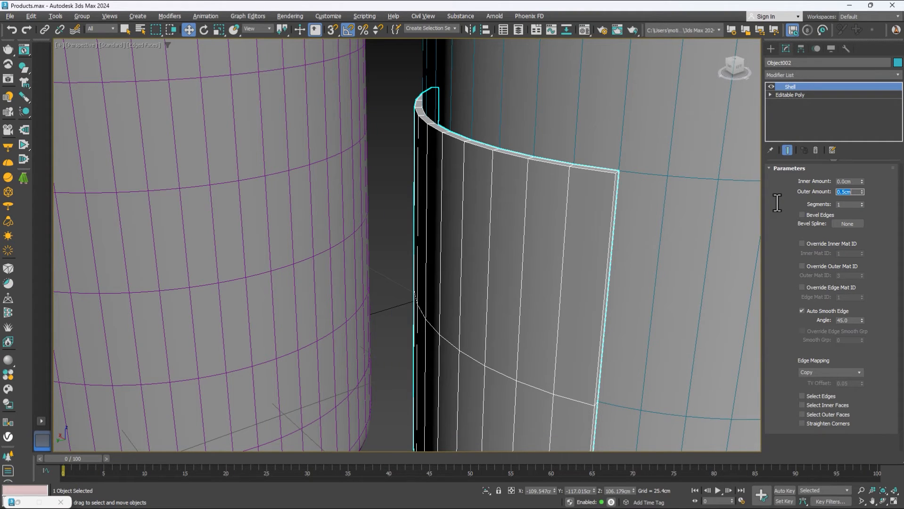
type("0.2")
key("Return")
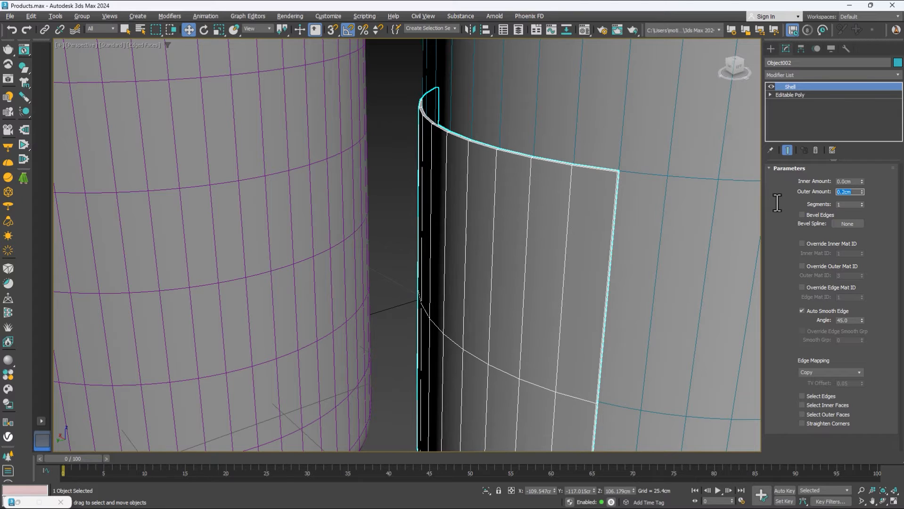
right_click(567, 201)
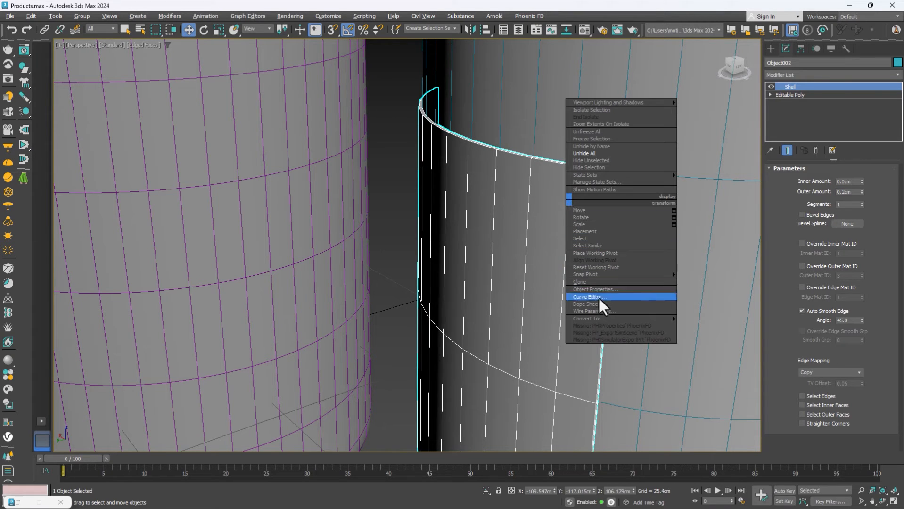
mouse_move(607, 317)
left_click(697, 326)
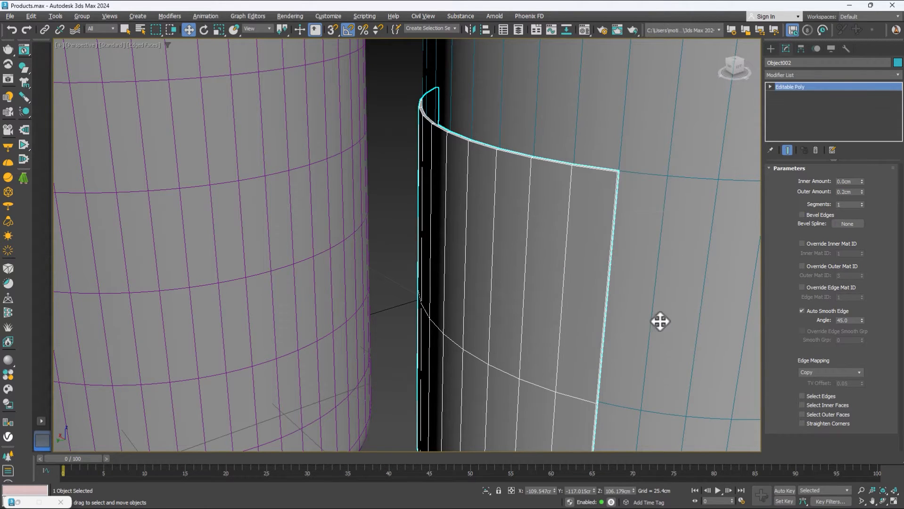
Step: Select the detached label piece on the thick product and apply a Shell modifier with a 0.2 cm outer amount
scroll(588, 283, "down", 5)
scroll(468, 302, "up", 1)
middle_click_drag(468, 303, 636, 248)
left_click(540, 240)
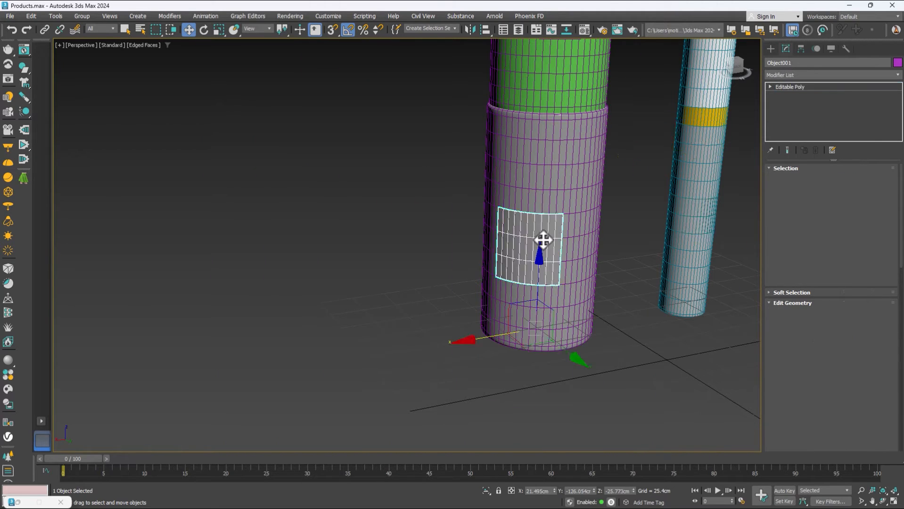
key("z")
left_click(820, 71)
type("s")
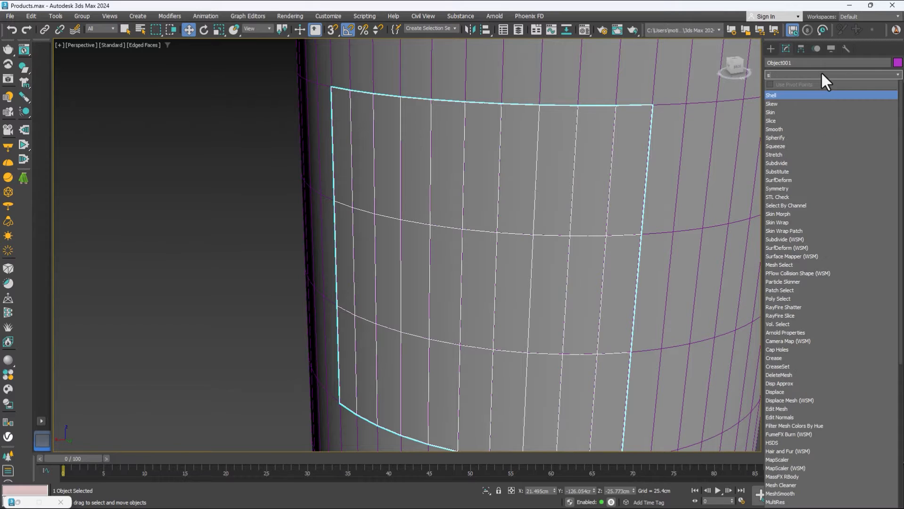
left_click(809, 95)
scroll(656, 186, "down", 10)
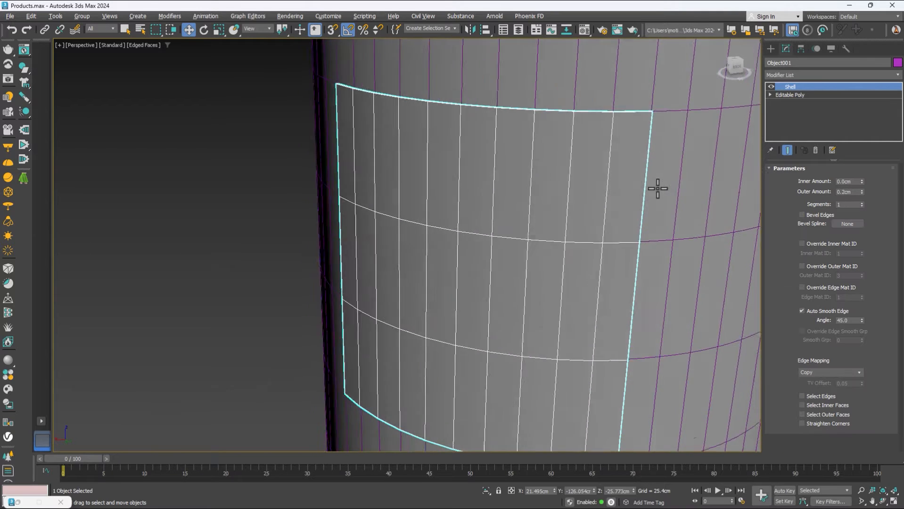
Step: Give the 15 - Default material a cyan-blue base color and assign it to the thin product's label
left_click(588, 30)
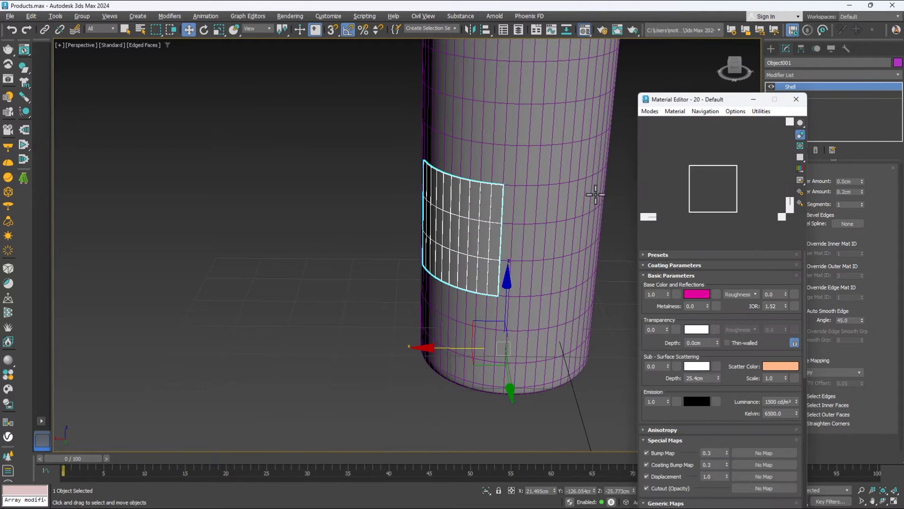
left_click(775, 147)
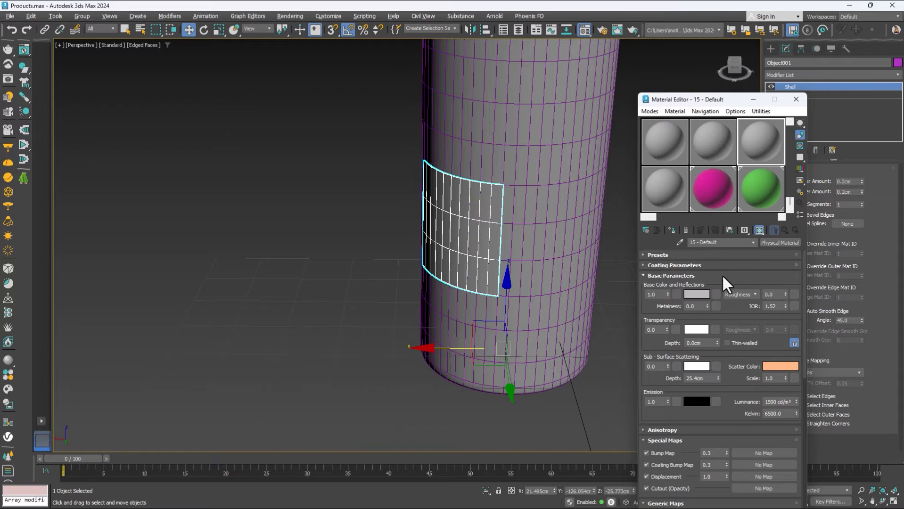
middle_click_drag(495, 274, 328, 262)
middle_click_drag(409, 270, 380, 272)
left_click(698, 294)
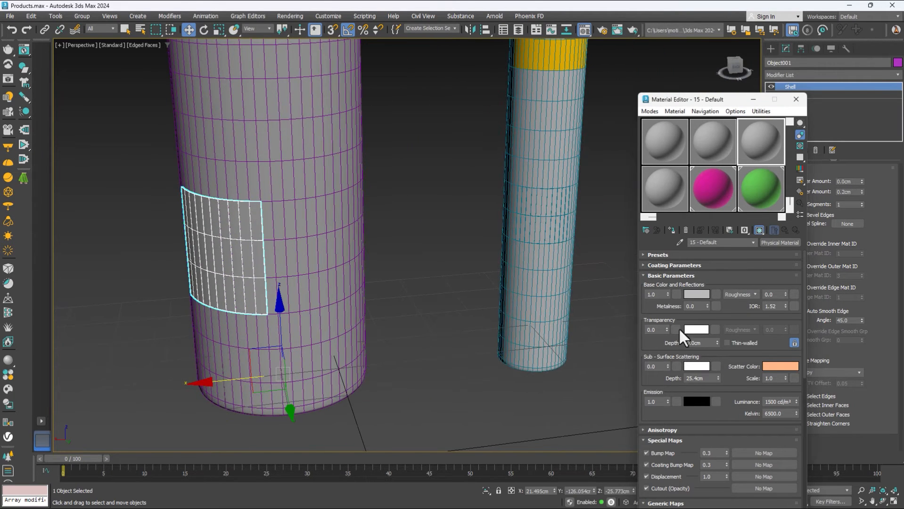
left_click(314, 139)
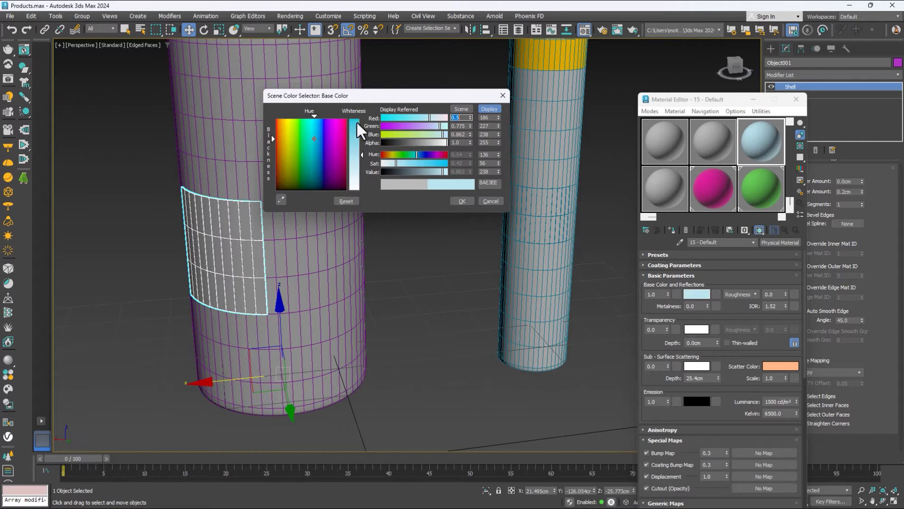
left_click(357, 121)
left_click(462, 201)
mouse_move(749, 185)
left_mouse_down()
mouse_move(515, 186)
mouse_move(545, 215)
mouse_move(489, 216)
mouse_move(487, 236)
left_mouse_up()
Step: Give the 14 - Default material a red base color and assign it to the thick product's label
left_click(706, 160)
left_click(706, 297)
left_click(545, 202)
left_click(655, 277)
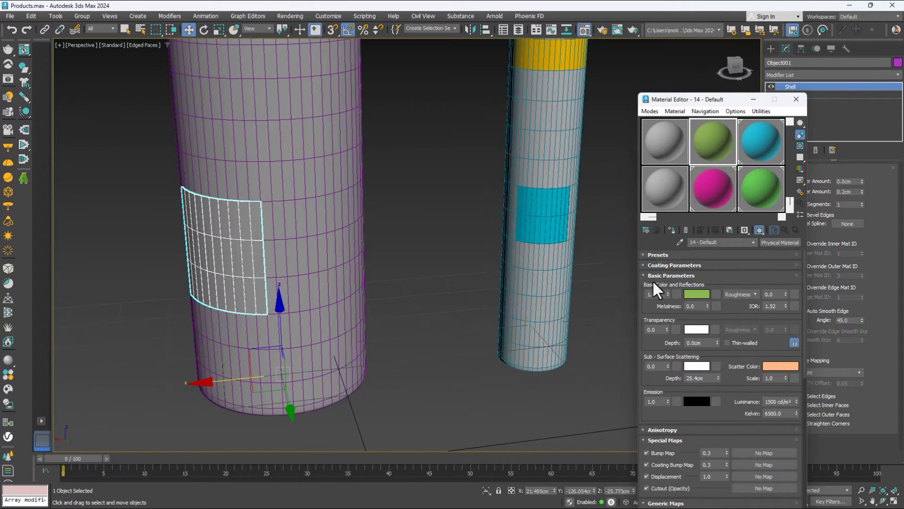
left_click(698, 293)
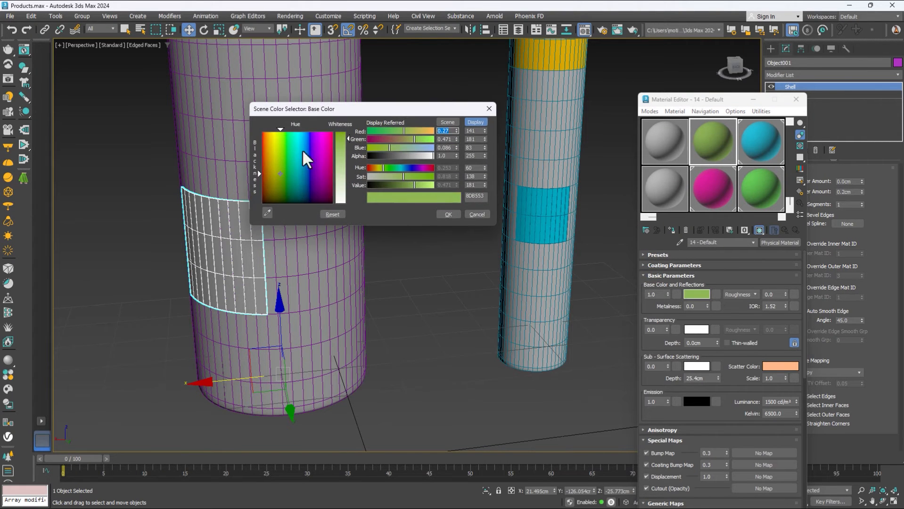
left_click(274, 149)
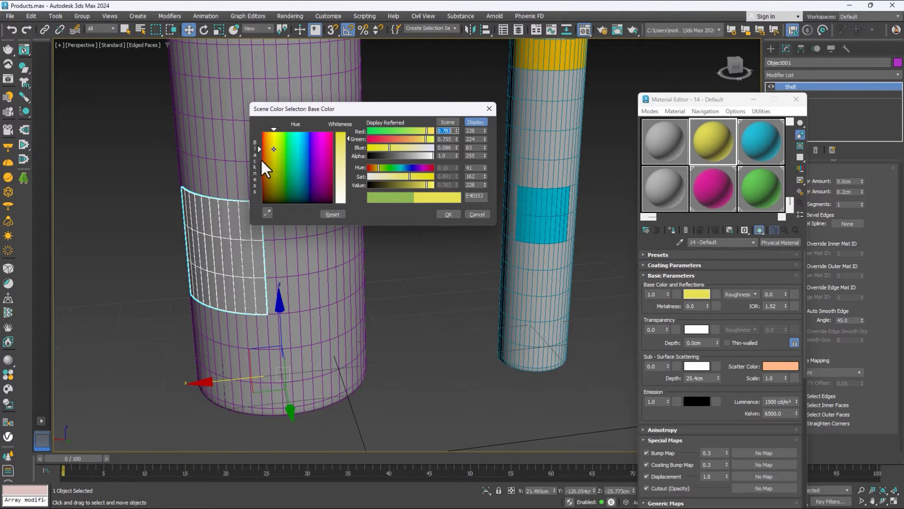
left_click(263, 153)
left_click(448, 214)
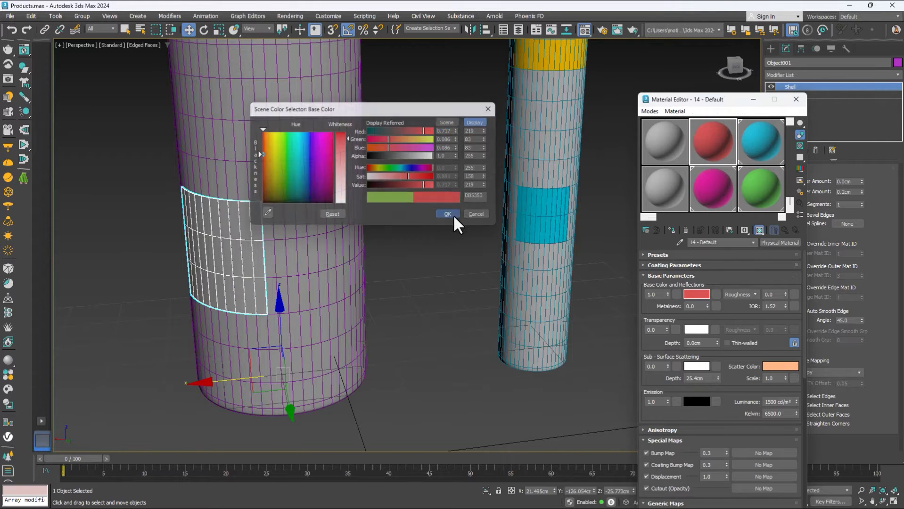
left_click_drag(713, 143, 243, 235)
Step: Select all objects of both product models and export the selection as OBJ to the Desktop, overwriting Final.obj
scroll(331, 231, "down", 3)
scroll(337, 224, "down", 5)
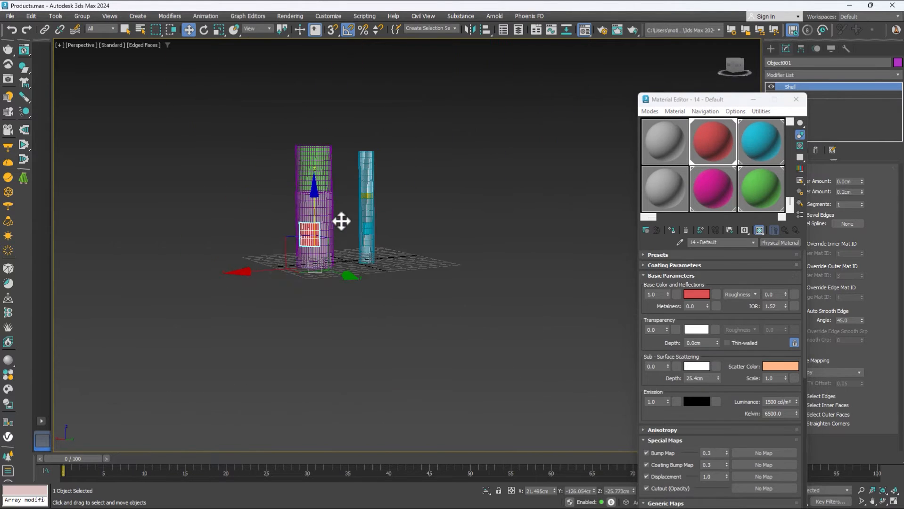
left_click_drag(476, 115, 241, 305)
left_click(8, 16)
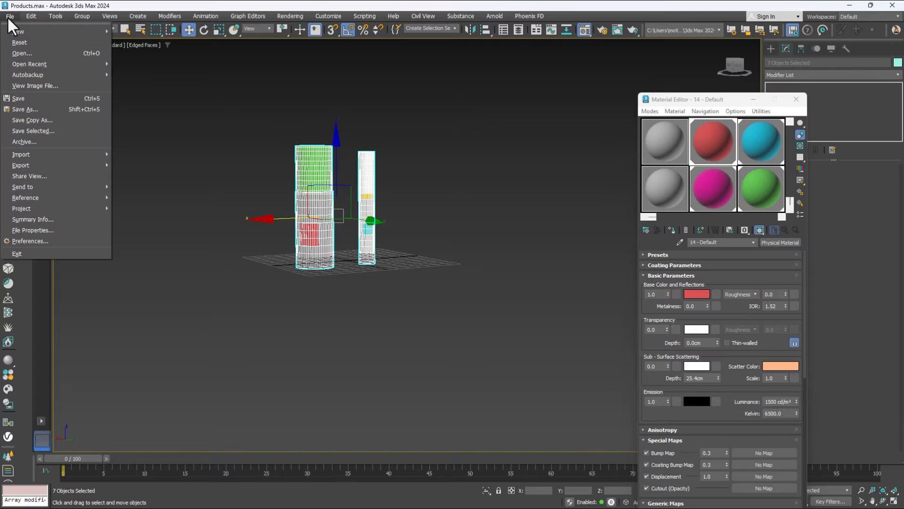
mouse_move(30, 166)
left_click(141, 175)
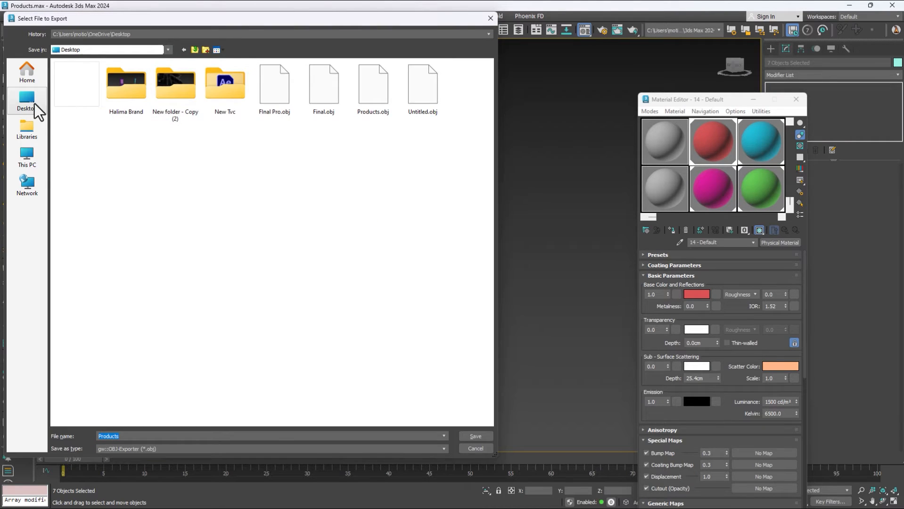
left_click(28, 100)
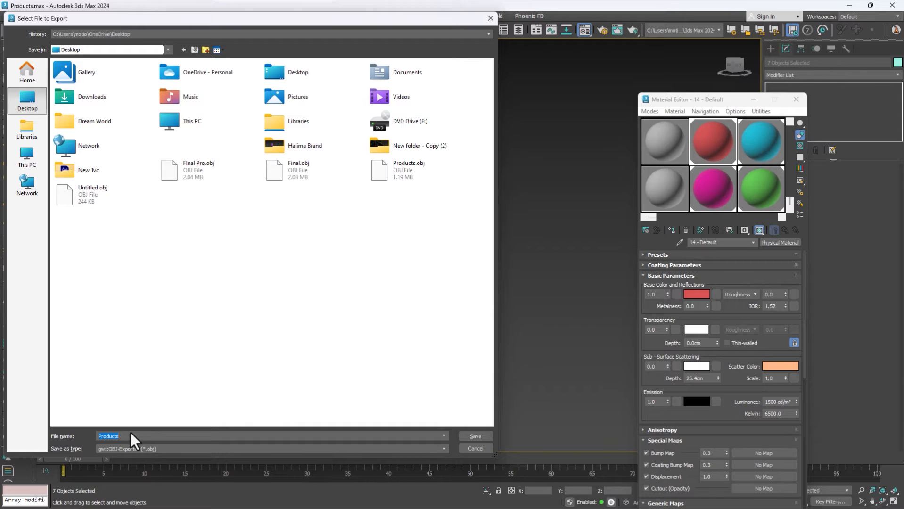
left_click(286, 178)
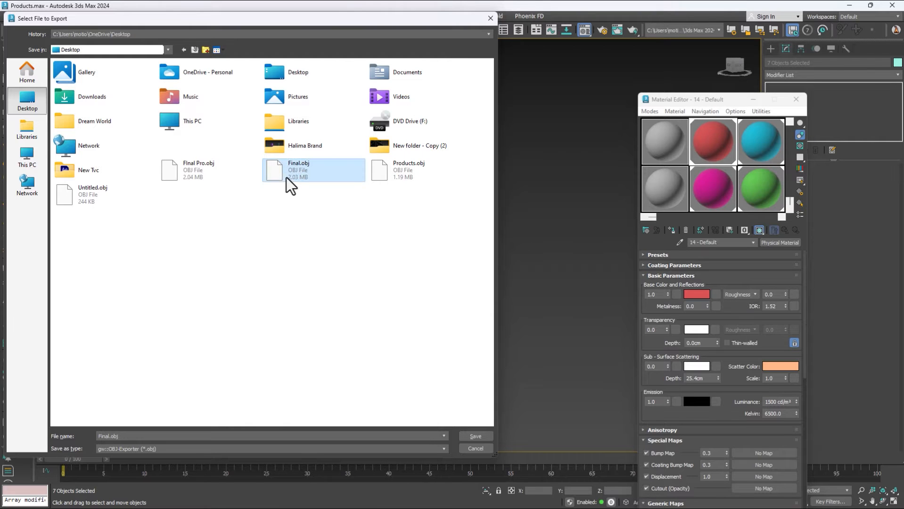
left_click(473, 436)
left_click(485, 273)
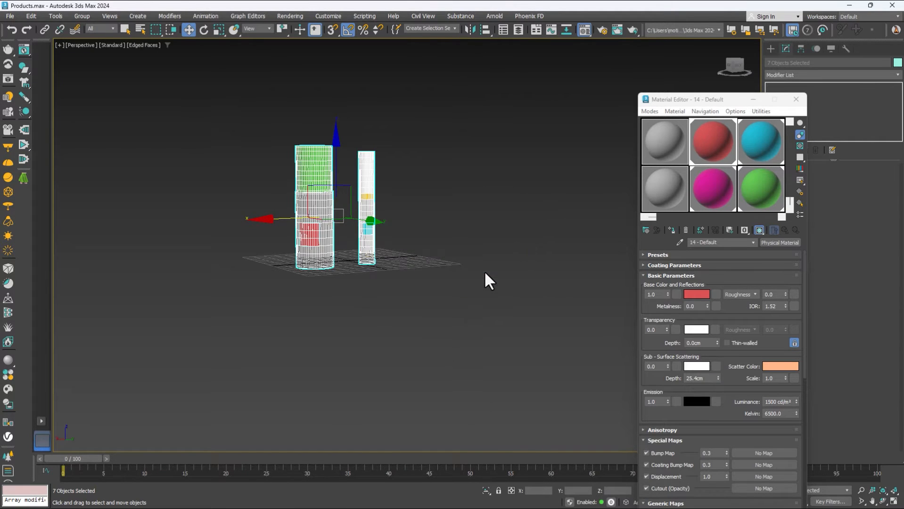
left_click(403, 331)
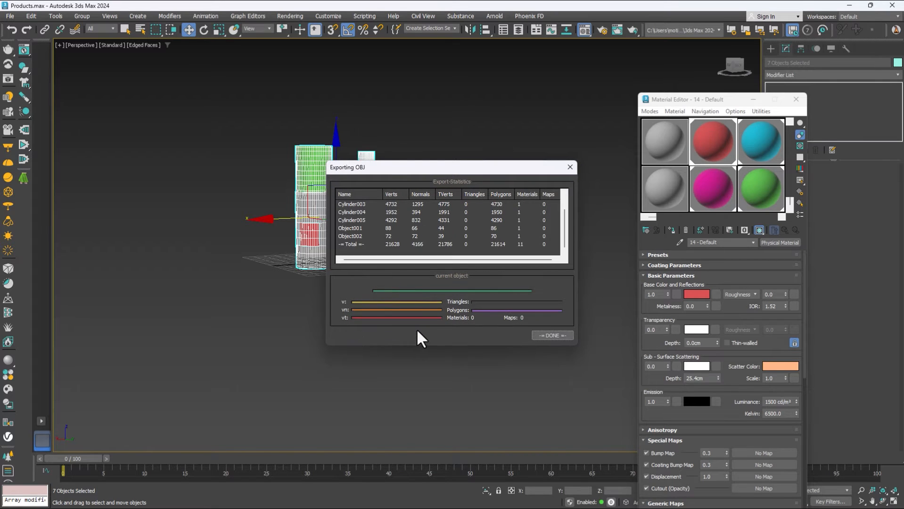
left_click(553, 335)
Step: Switch to After Effects, inspect the updated Final model with its two label materials in Scene Setup, and accept the scene
key("super")
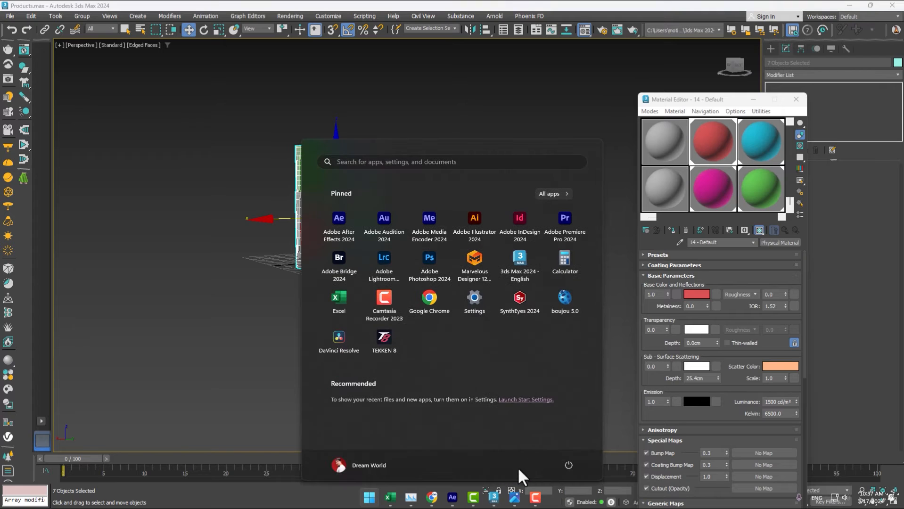
left_click(452, 497)
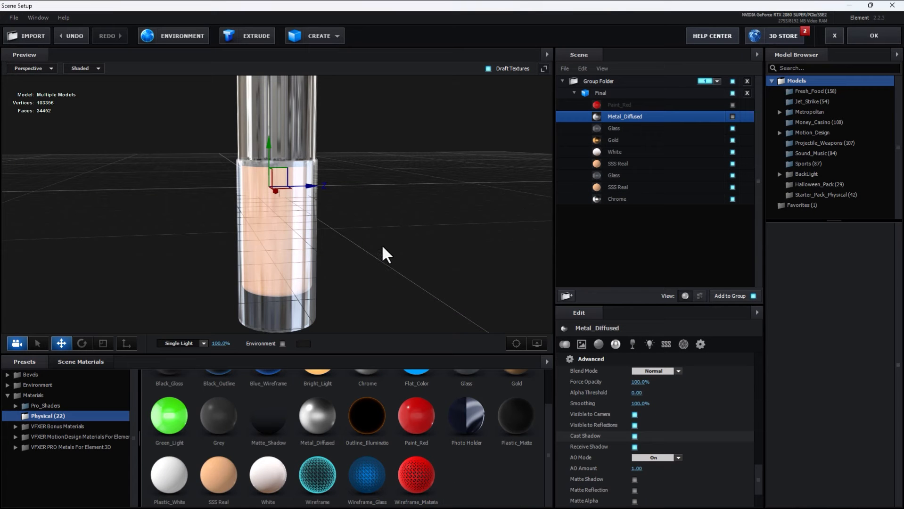
left_click_drag(359, 238, 298, 239)
left_click_drag(417, 245, 314, 267)
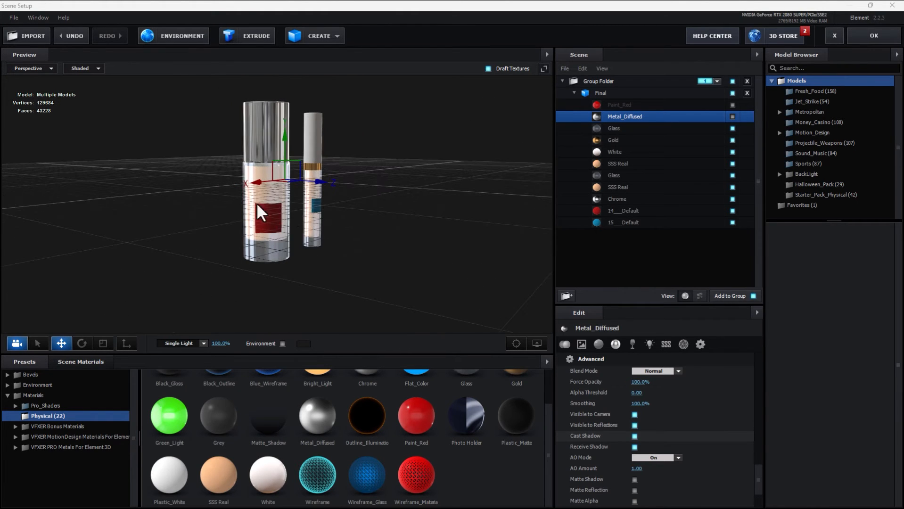
left_click_drag(257, 207, 337, 216)
left_click(870, 35)
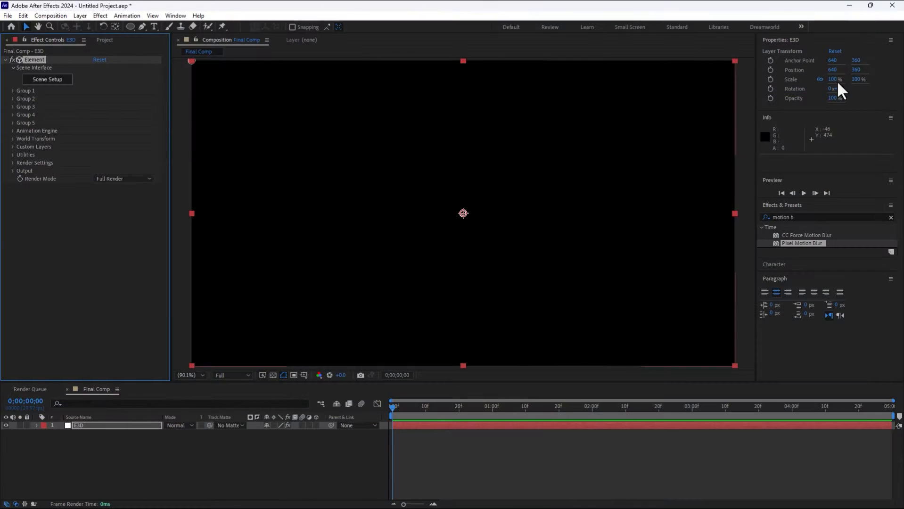
Step: Create a new composition named Logo with a width and height of 500 px
left_click(177, 473)
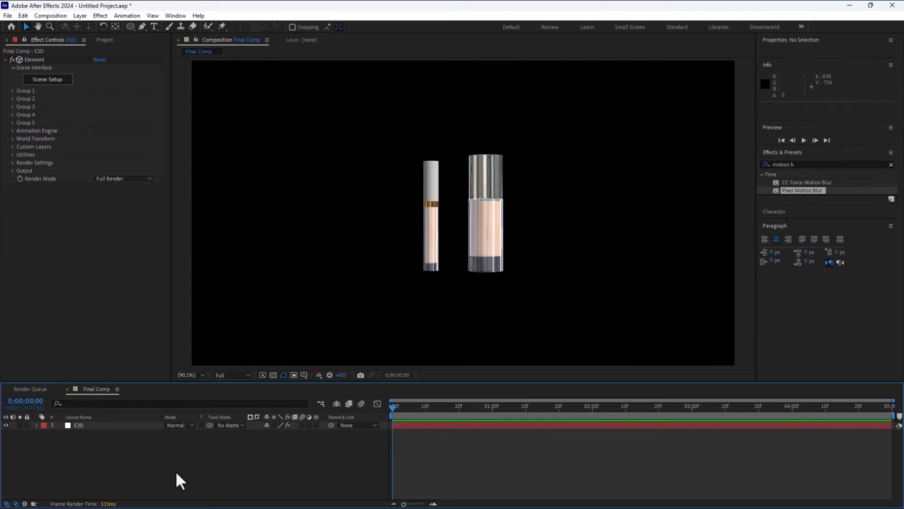
left_click(55, 16)
left_click(60, 26)
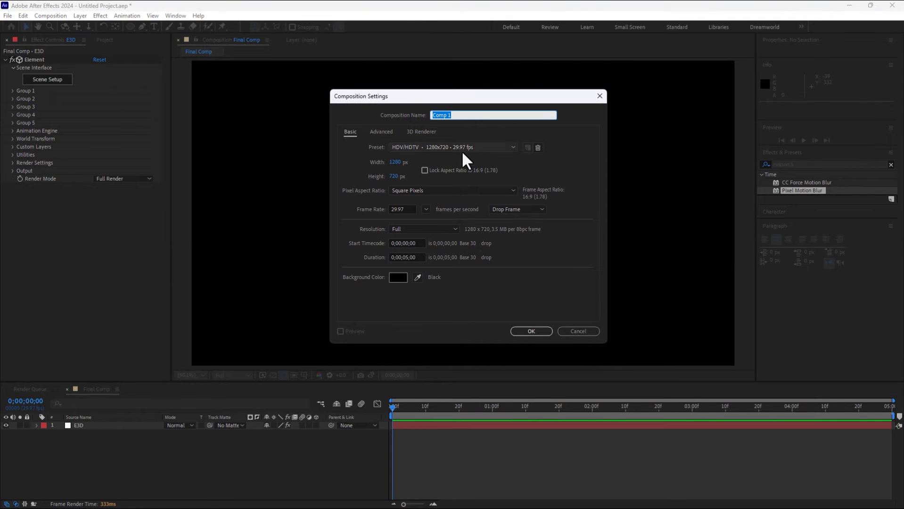
type("Logo")
left_click(395, 162)
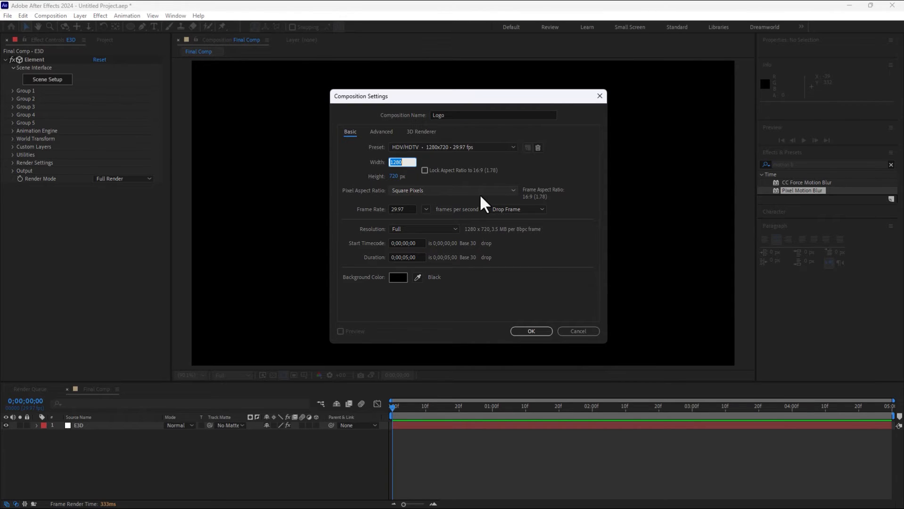
type("500")
key("Tab")
type("500")
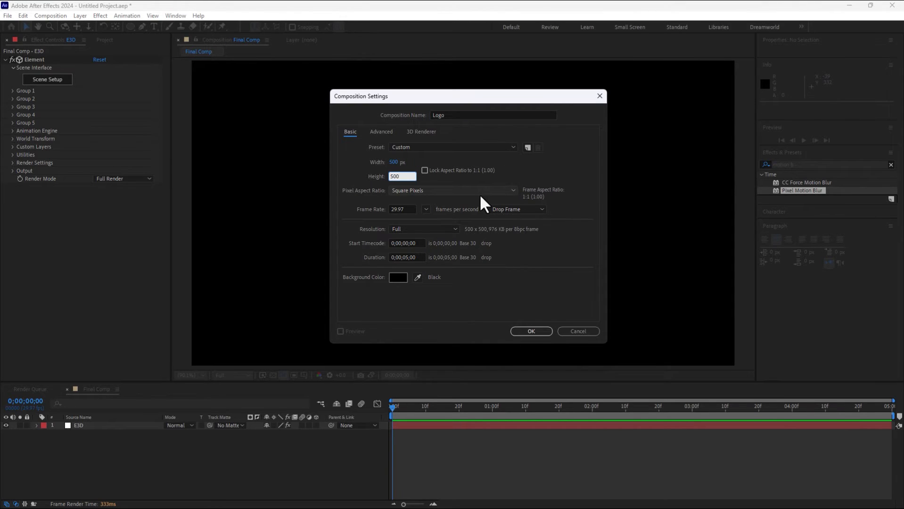
left_click(514, 331)
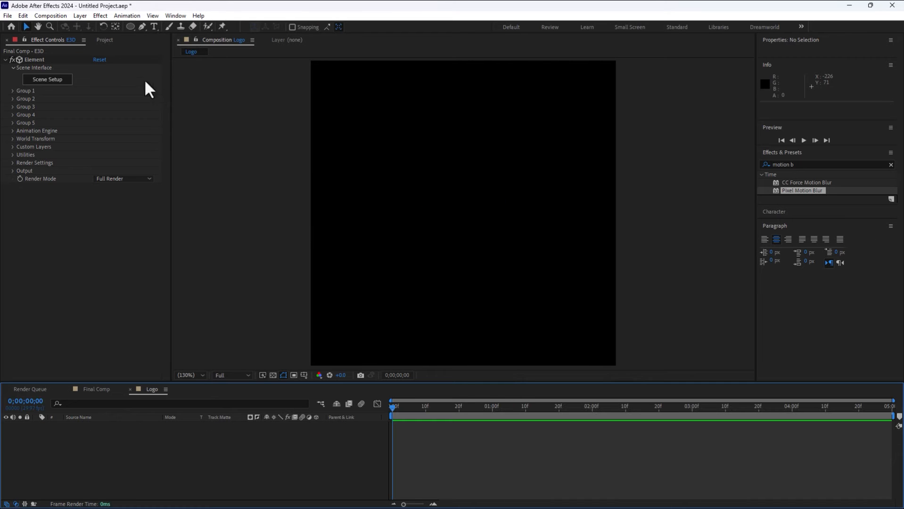
Step: Import Logo.png from the New Tvc folder on the Desktop into the project
left_click(104, 39)
left_click(103, 202)
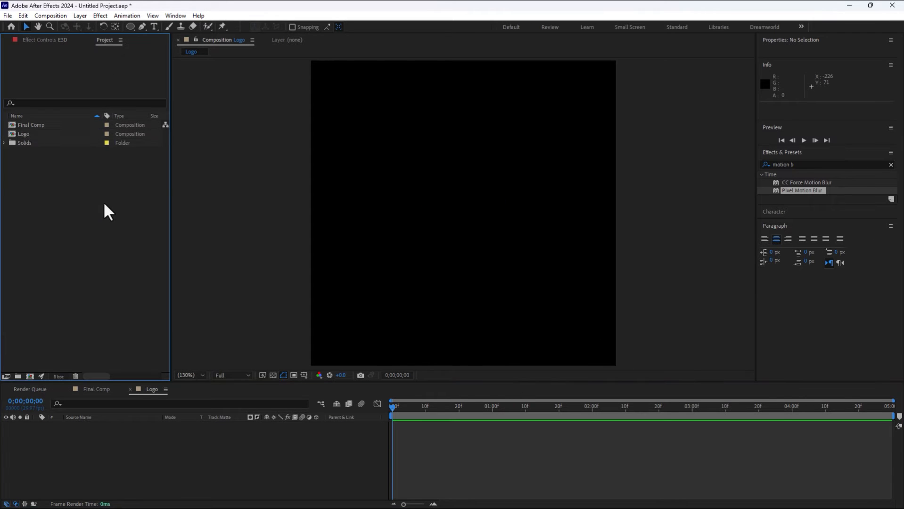
double_click(103, 201)
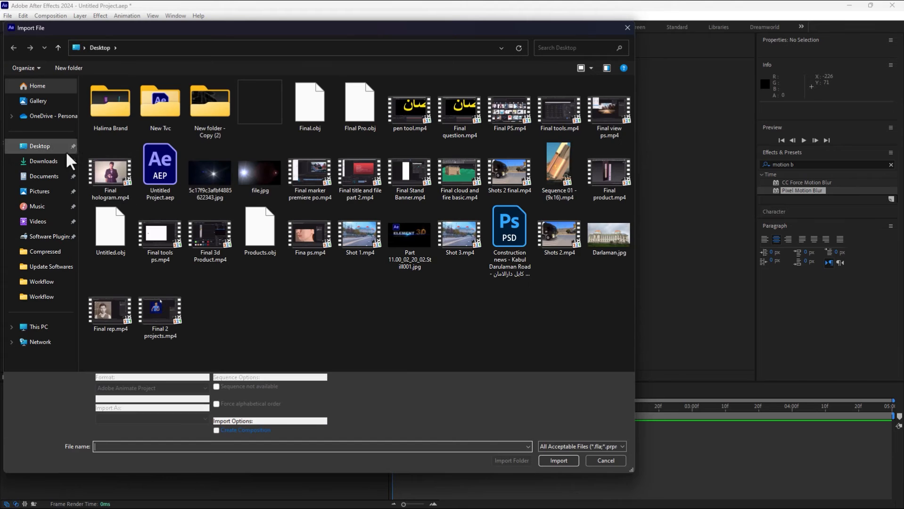
double_click(167, 96)
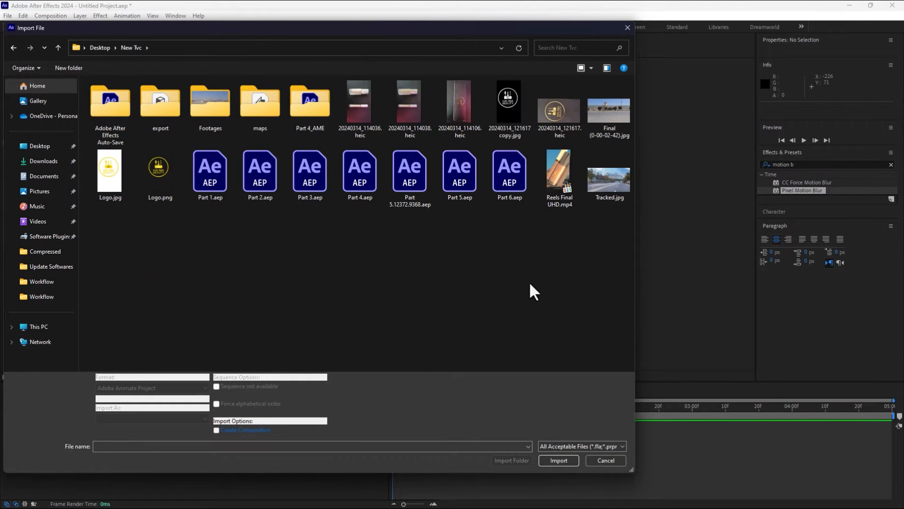
double_click(171, 181)
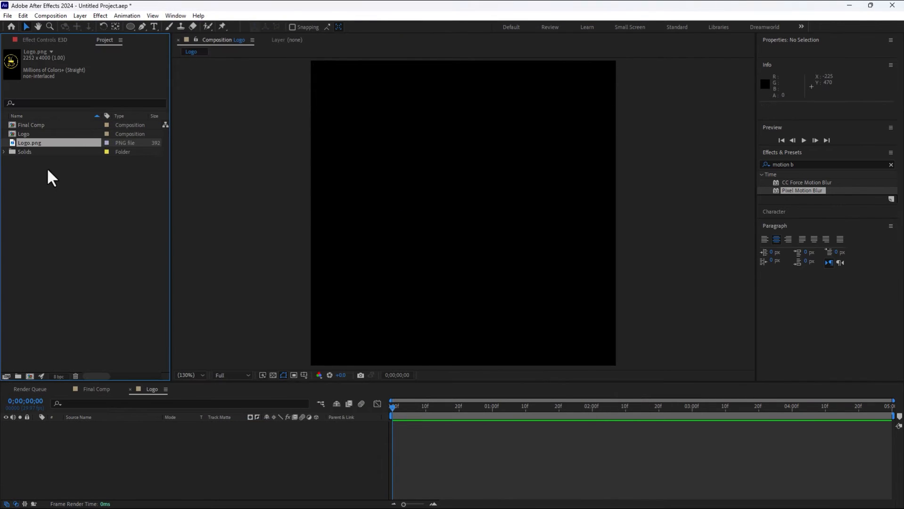
Step: Place Logo.png in the Logo composition, scale it down to fit the frame and move it to the centre
left_click_drag(38, 141, 490, 286)
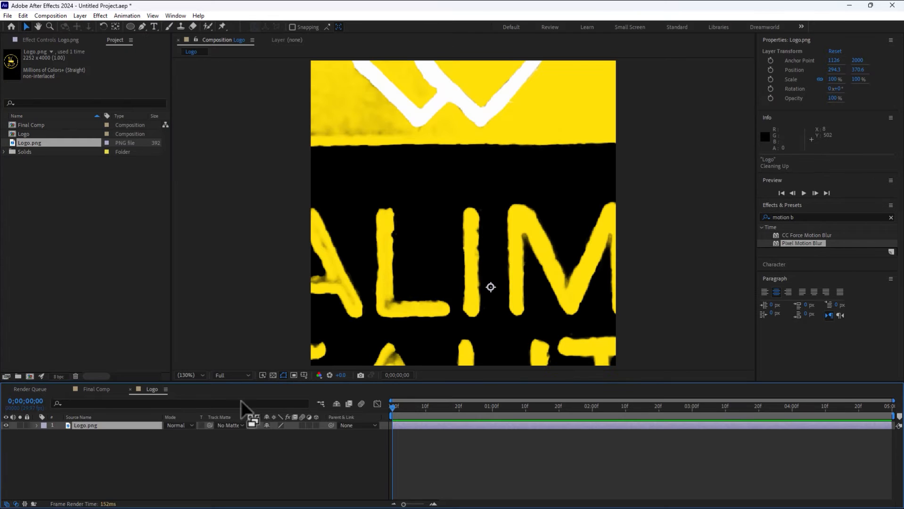
key("s")
left_click_drag(285, 433, 244, 438)
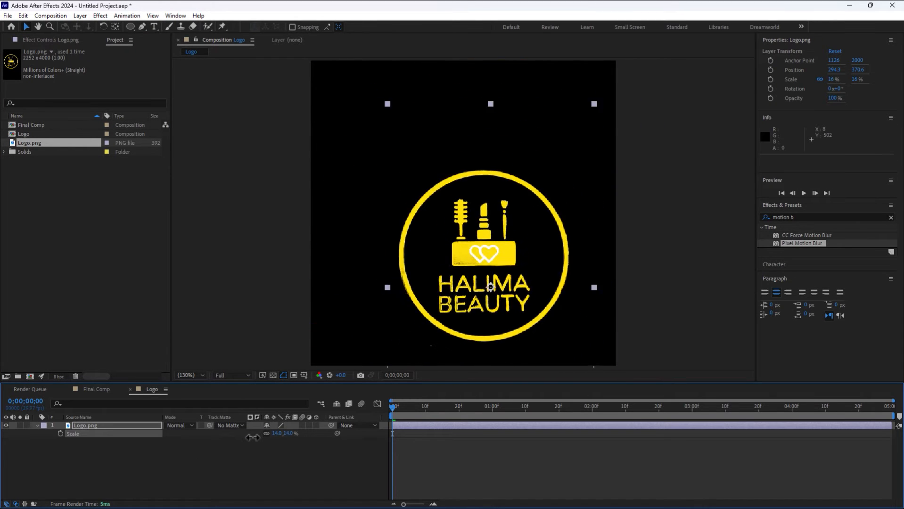
left_click_drag(460, 319, 470, 266)
key("comma")
Step: Add the Logo composition to Final Comp beneath the E3D layer and hide it
left_click(235, 445)
left_click(94, 390)
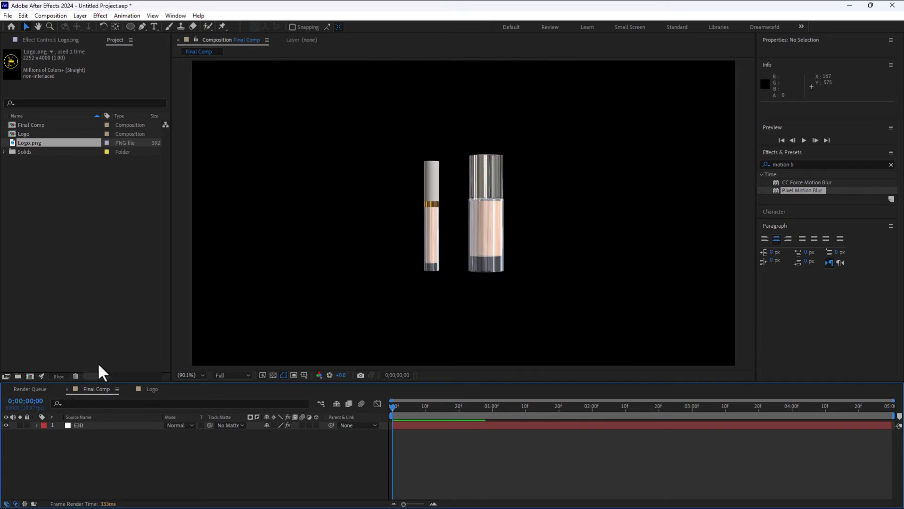
left_click_drag(26, 133, 96, 460)
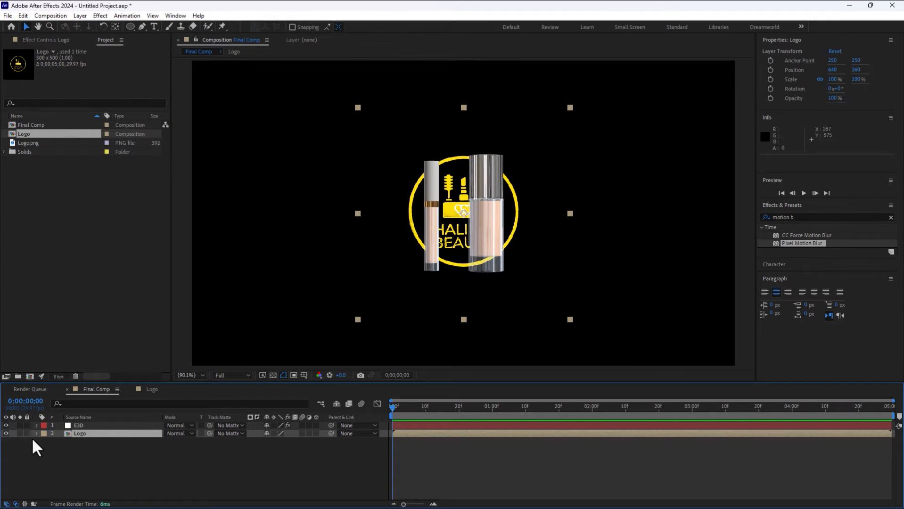
left_click(6, 433)
Step: Assign the Logo layer to Layer 1 of the Custom Texture Maps in the E3D layer's Element effect
left_click(87, 427)
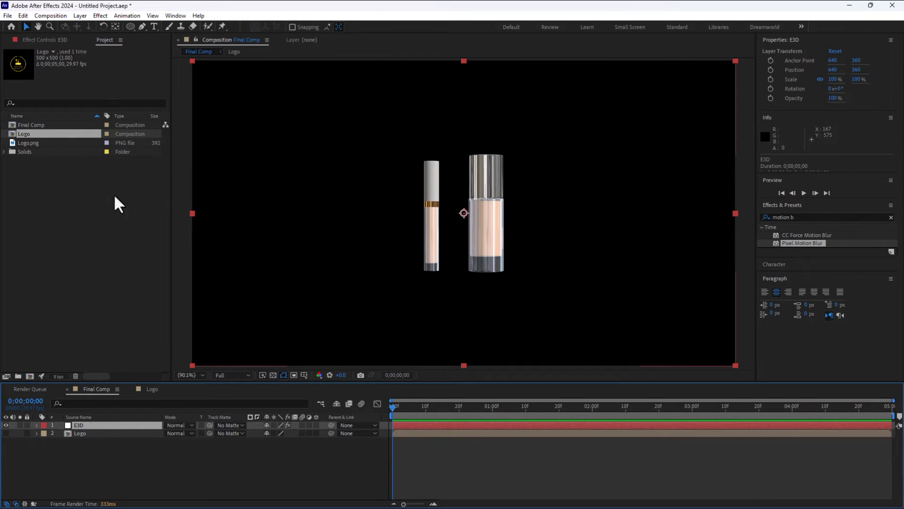
left_click(47, 40)
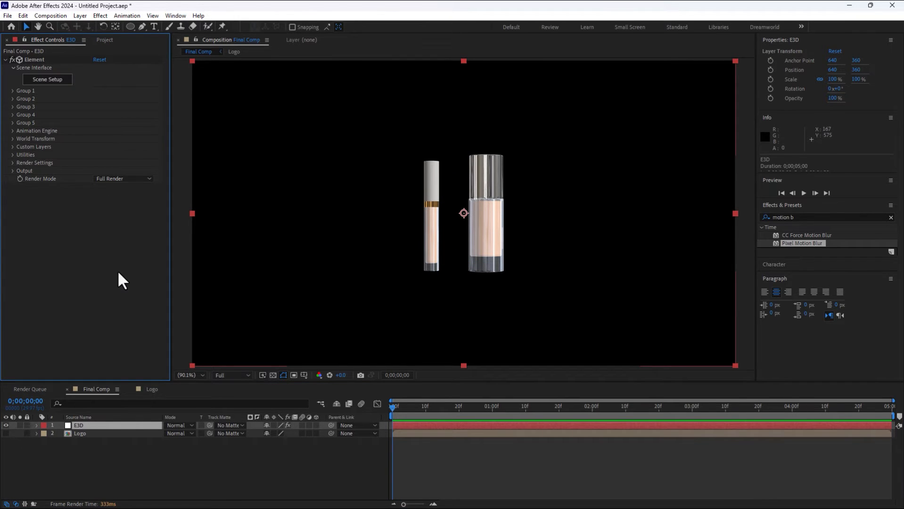
left_click(12, 147)
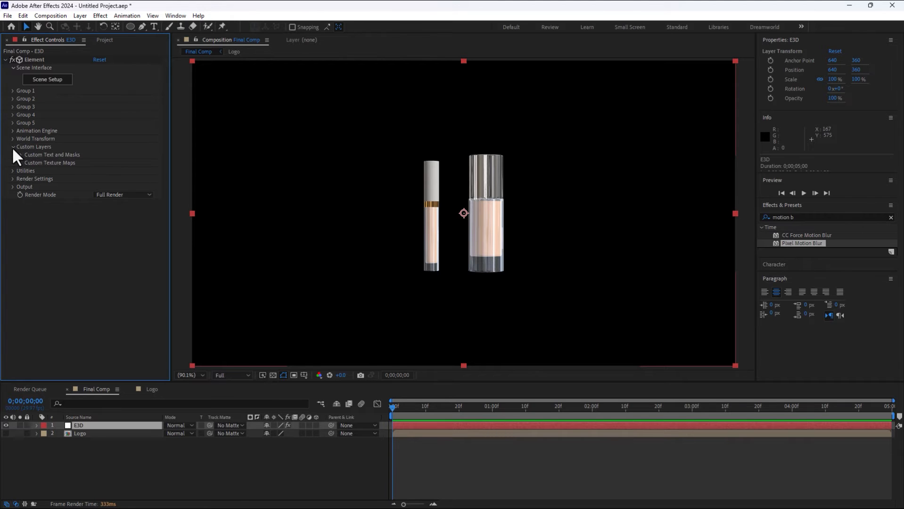
left_click(20, 163)
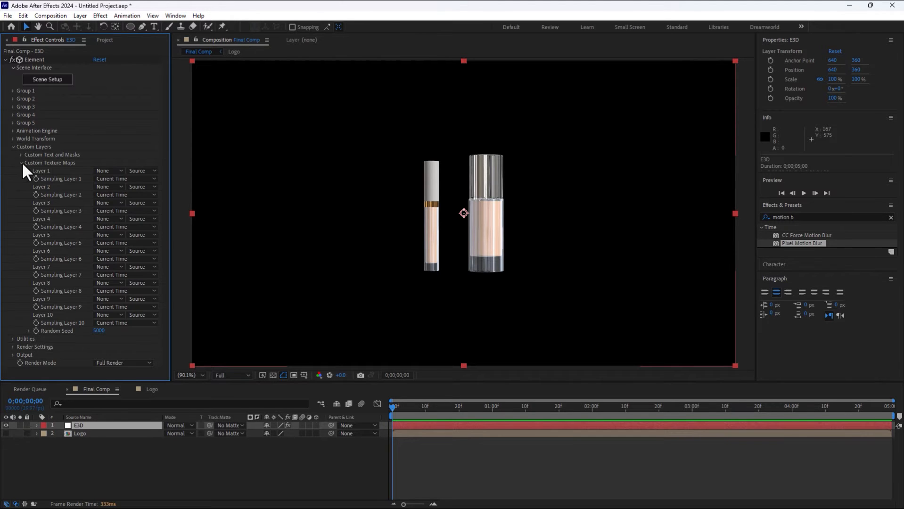
left_click(108, 170)
left_click(126, 207)
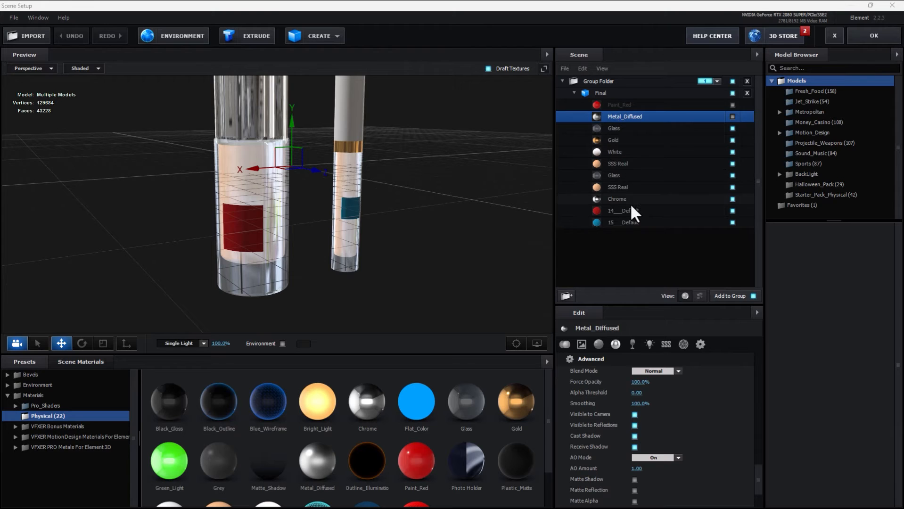
Step: Replace the 15___Default material on the thin product's label with the Gold preset from the Physical materials
left_click(630, 211)
left_click(631, 223)
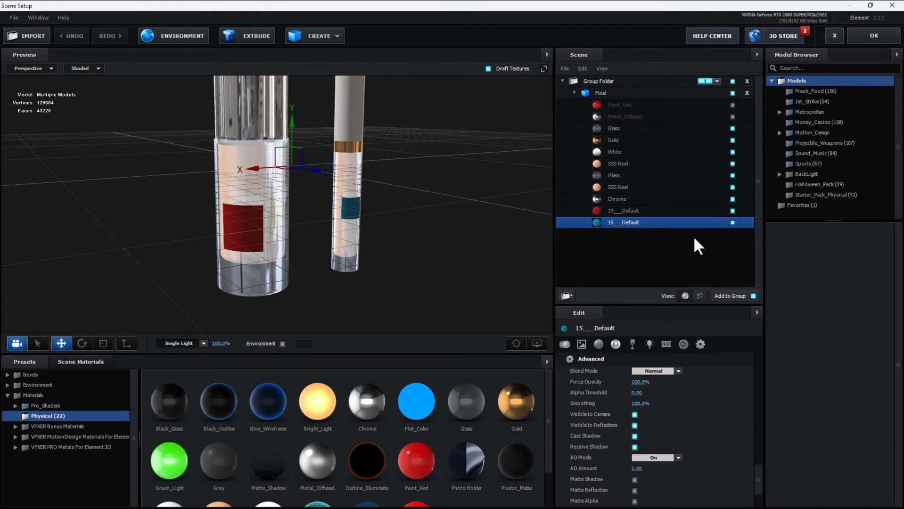
left_click(733, 223)
left_click(732, 223)
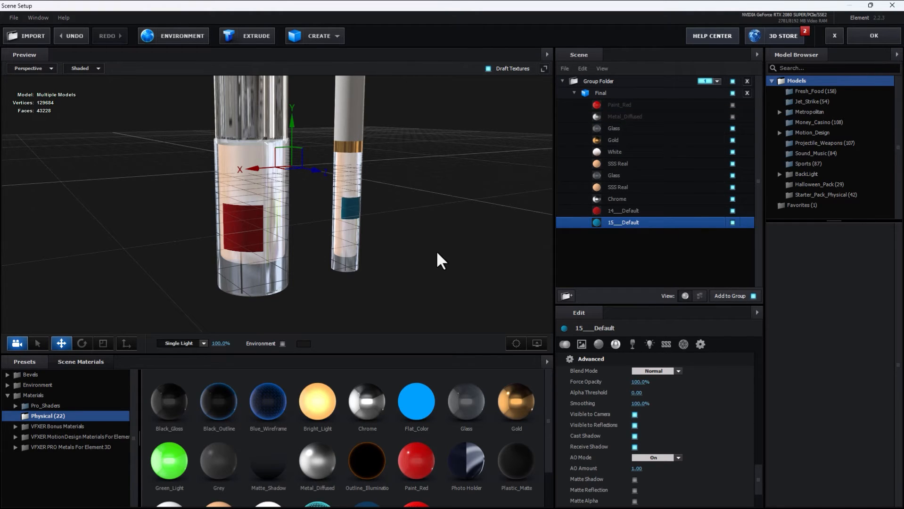
left_click_drag(437, 252, 421, 249)
scroll(422, 254, "up", 5)
middle_click_drag(424, 265, 526, 247)
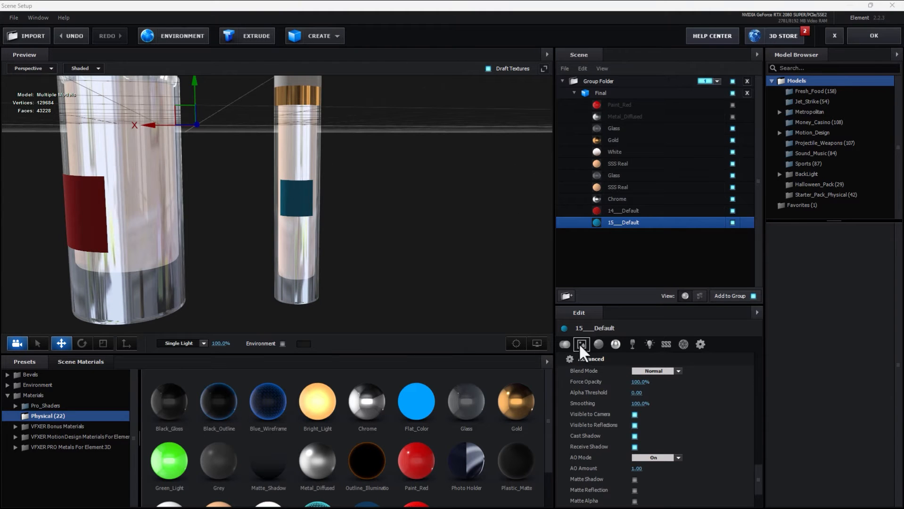
left_click_drag(526, 416, 619, 223)
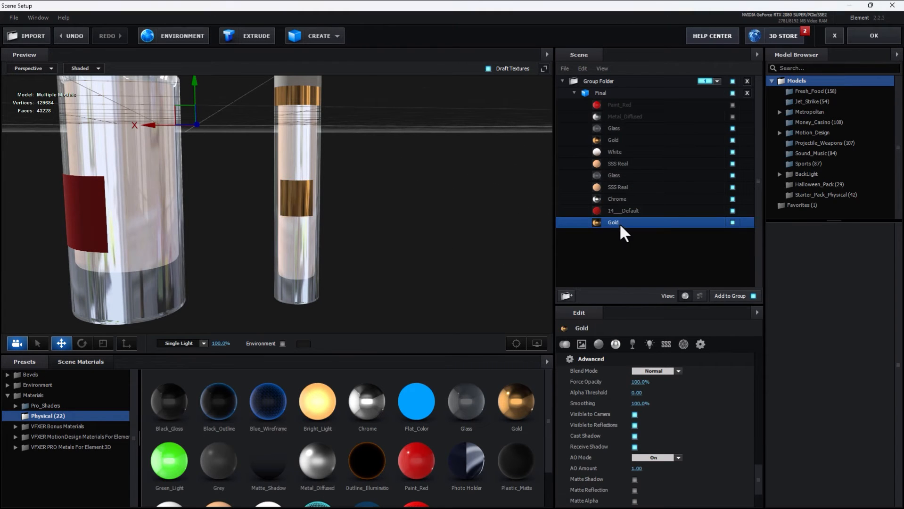
Step: Load Custom Layer 1 [Logo] as the diffuse texture of the Gold material on the thin product's label
left_click(578, 348)
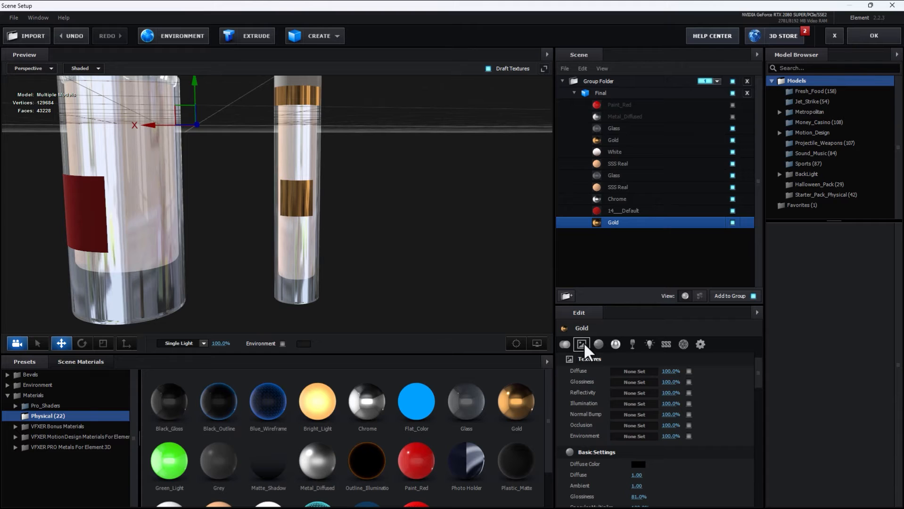
left_click(635, 371)
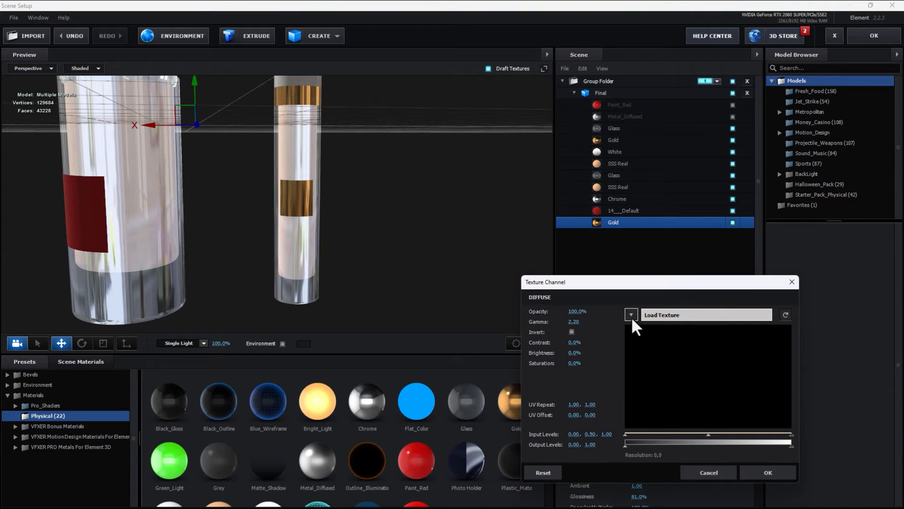
left_click(632, 315)
left_click(663, 329)
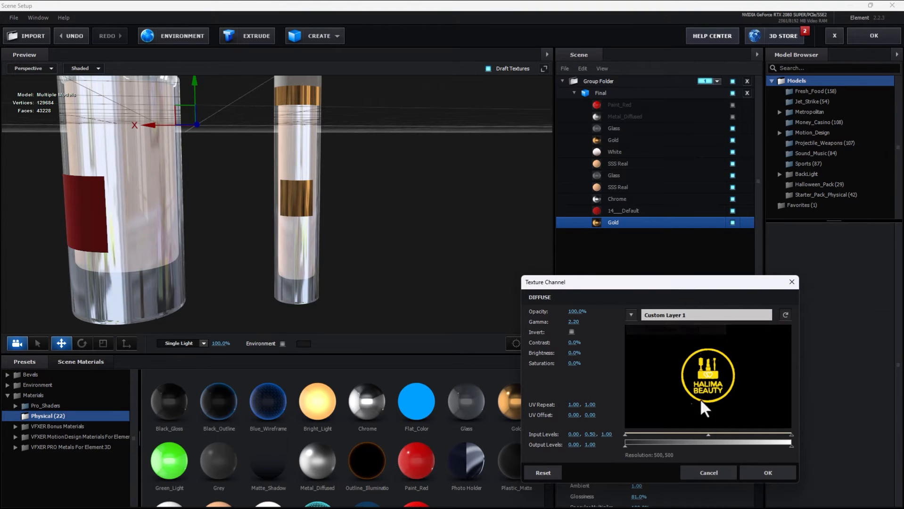
left_click(763, 471)
Step: Set the diffuse color and the reflectivity color of the thin label's Gold material to white
left_click(633, 466)
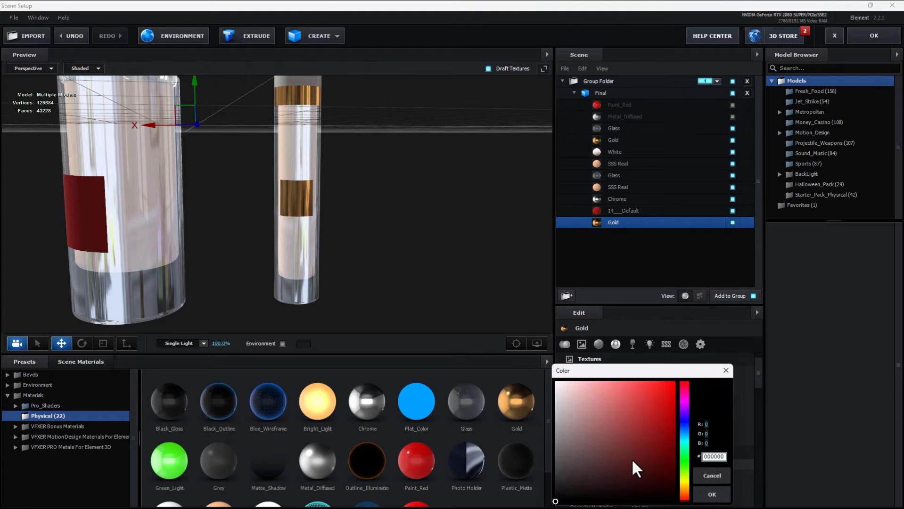
left_click(712, 494)
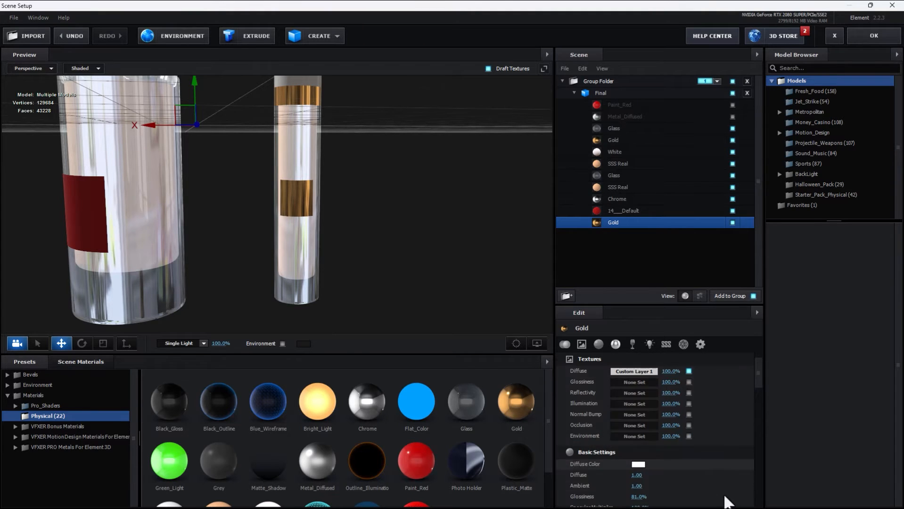
scroll(718, 468, "down", 5)
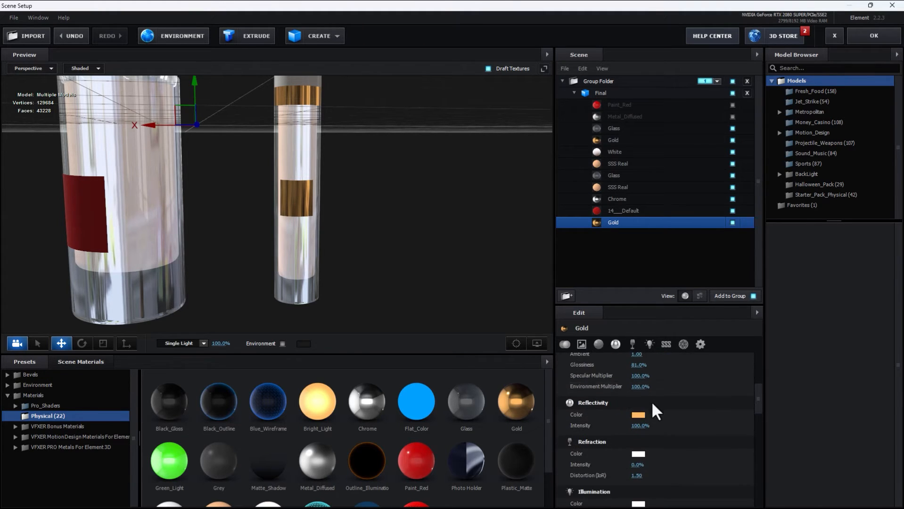
left_click(638, 415)
left_click(656, 446)
left_click_drag(655, 445, 565, 333)
left_click(712, 482)
scroll(653, 399, "up", 5)
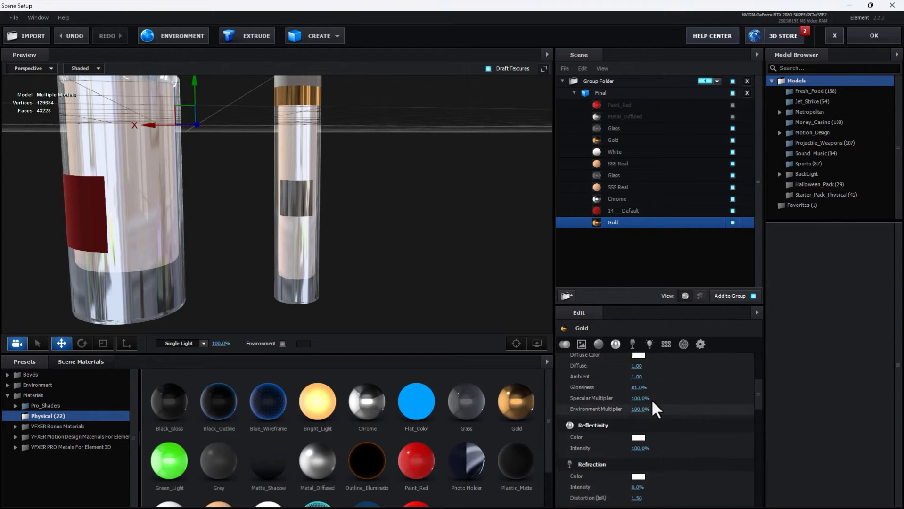
Step: Set the diffuse color of the thin label's Gold material to pink, E3AAAA
scroll(652, 399, "down", 5)
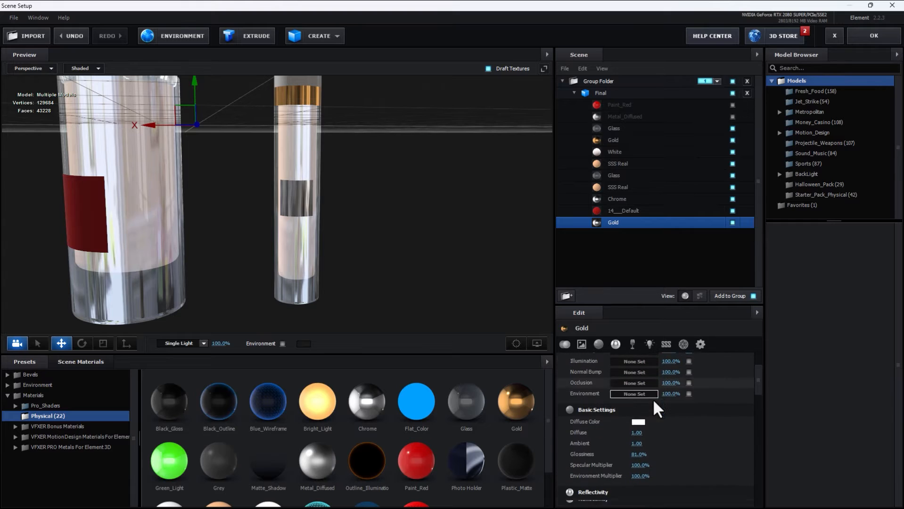
left_click(640, 361)
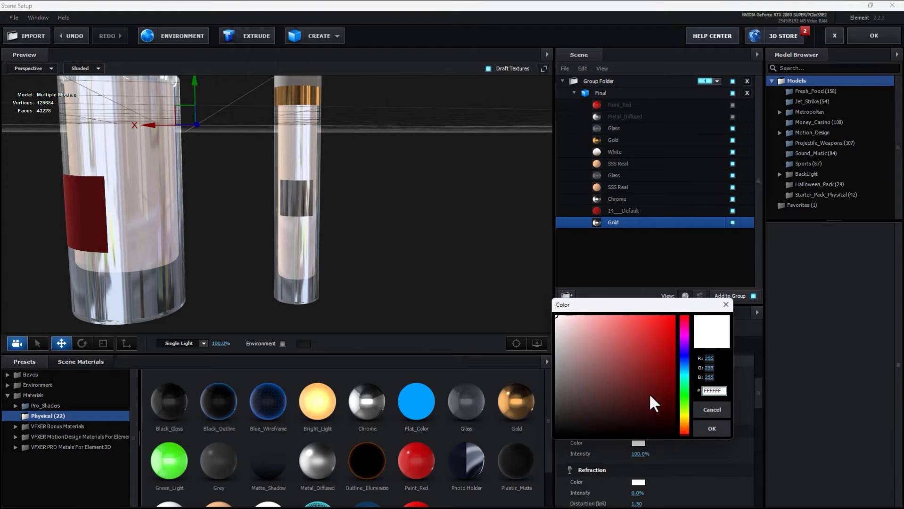
left_click(585, 329)
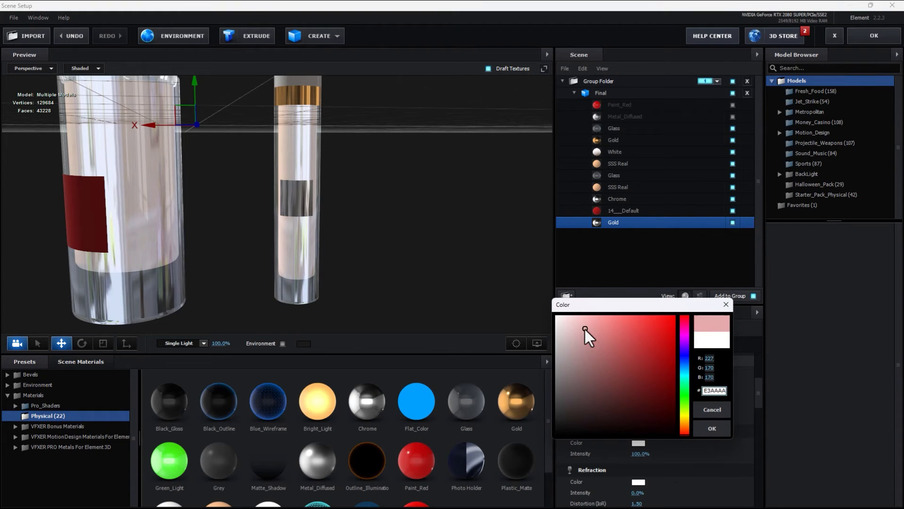
left_click(712, 427)
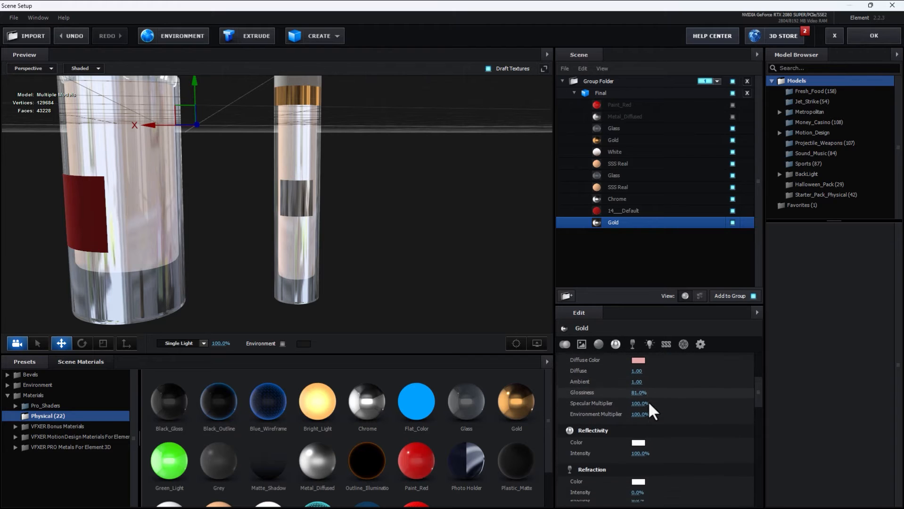
scroll(649, 396, "down", 2)
scroll(655, 379, "up", 4)
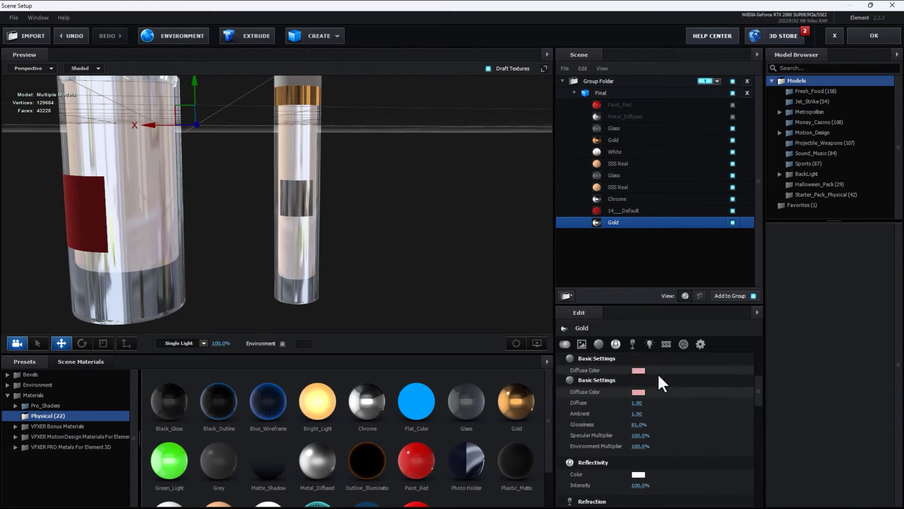
scroll(658, 374, "up", 3)
Step: Replace the 14___Default material on the wide product's label with the Gold preset from the Physical materials
left_click(613, 211)
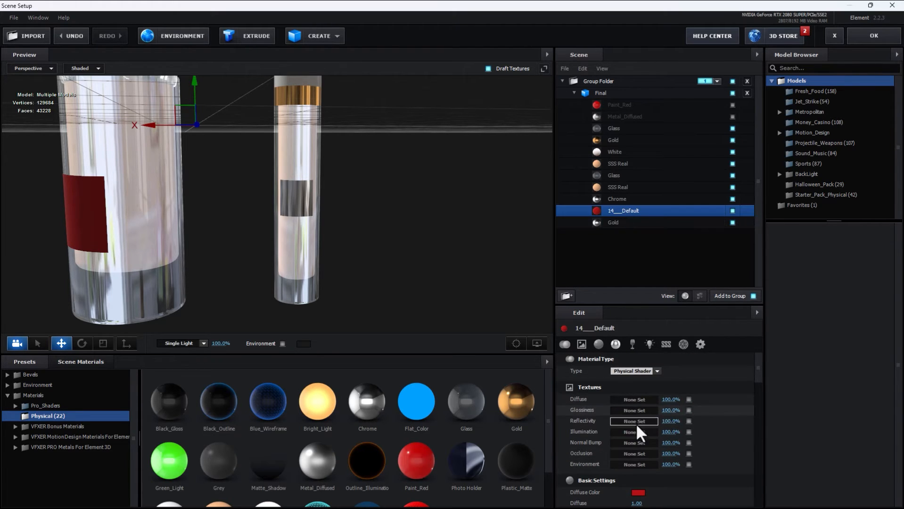
left_click_drag(381, 271, 502, 349)
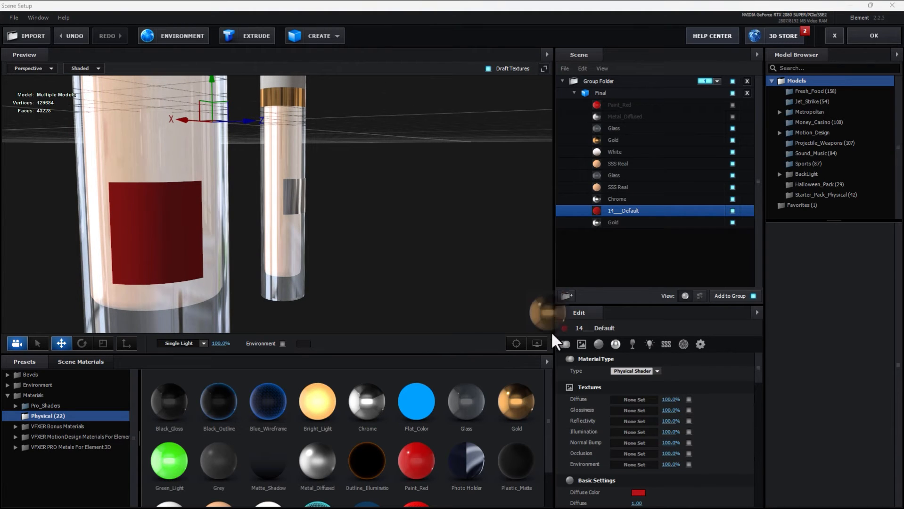
left_click_drag(551, 331, 641, 209)
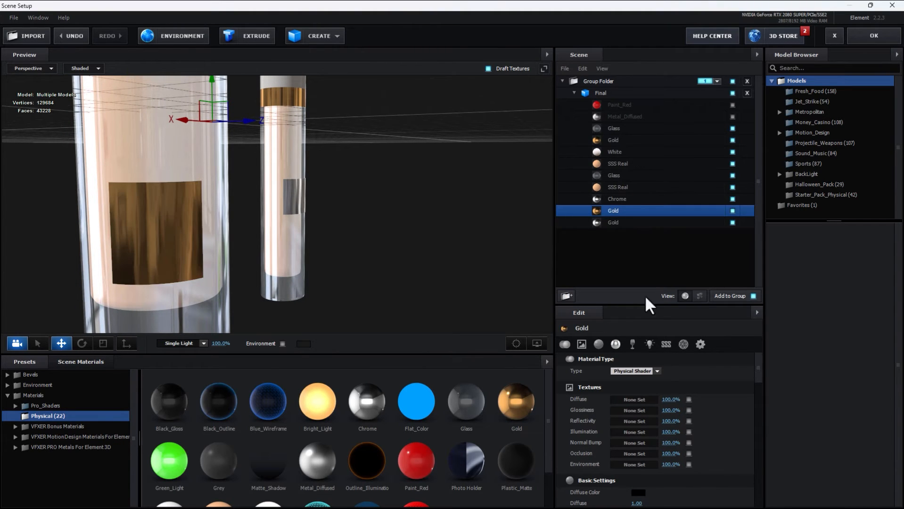
Step: Load Custom Layer 1 [Logo] as the diffuse texture of the Gold material on the wide product's label
left_click(581, 344)
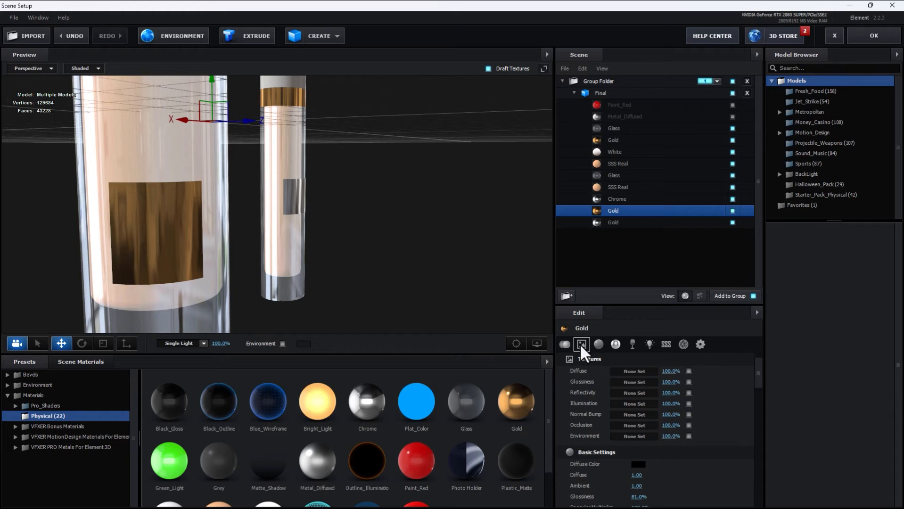
left_click(633, 371)
left_click(633, 315)
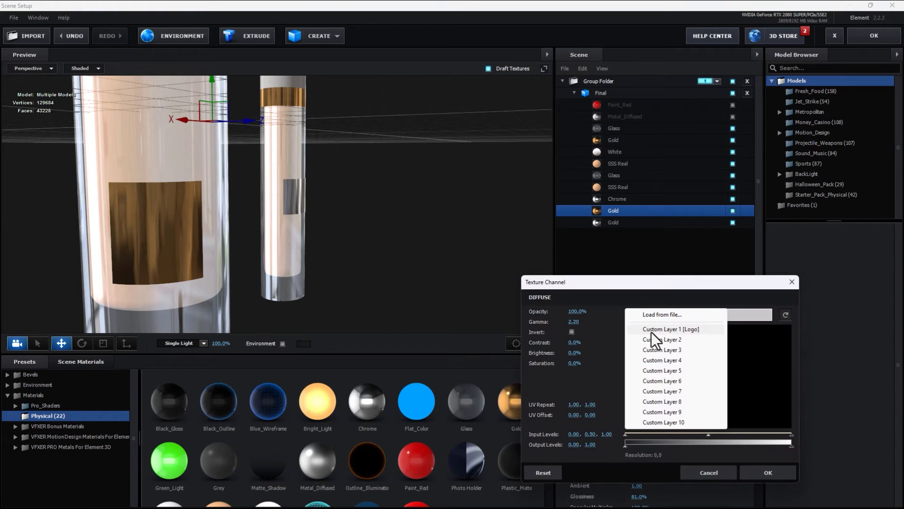
left_click(651, 330)
left_click(760, 470)
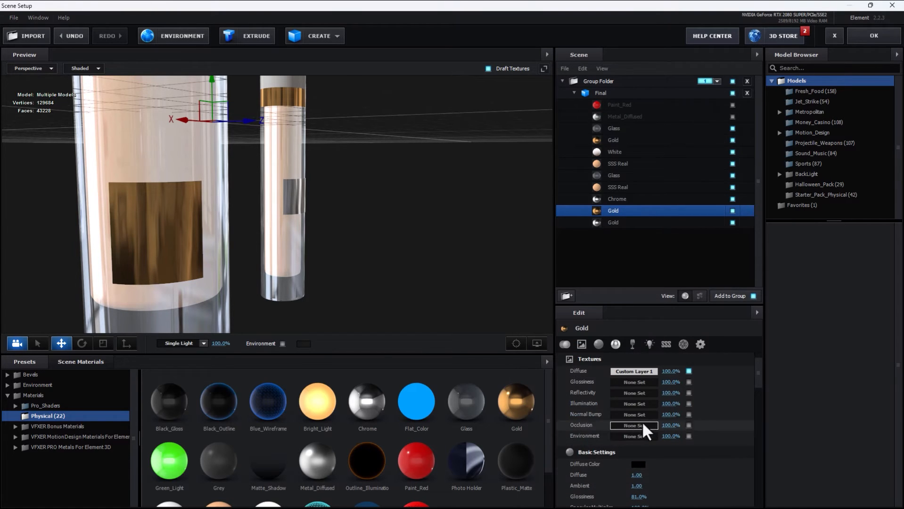
Step: Set the diffuse color and the reflectivity color of the wide label's Gold material to white (FFFFFF)
left_click(638, 465)
left_click(712, 495)
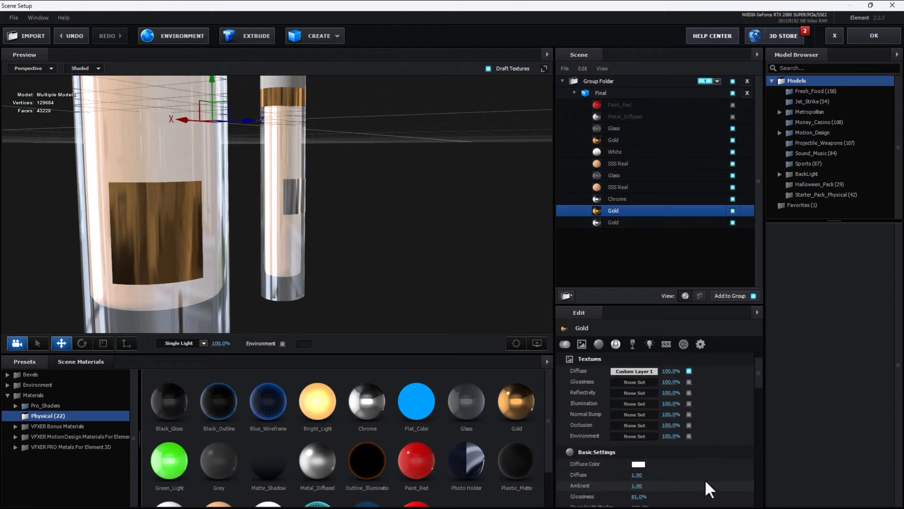
scroll(682, 444, "down", 5)
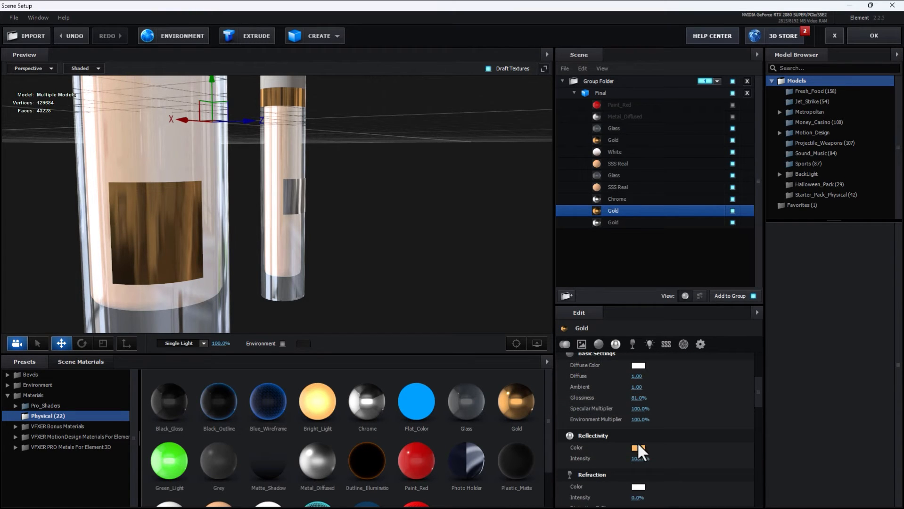
left_click(638, 447)
left_click_drag(626, 444, 515, 304)
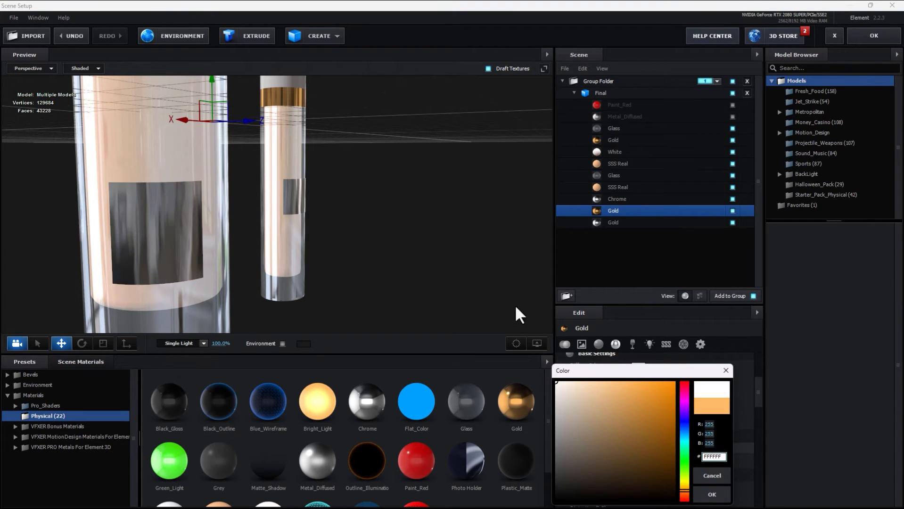
left_click(709, 493)
left_click_drag(372, 221, 345, 213)
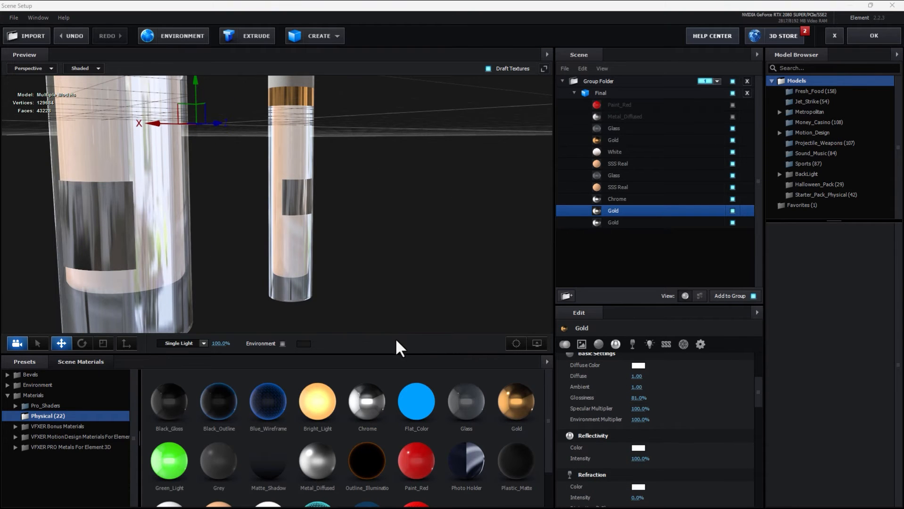
Step: Switch to 3ds Max and select the label surface on the wide cylinder
key("super")
left_click(475, 497)
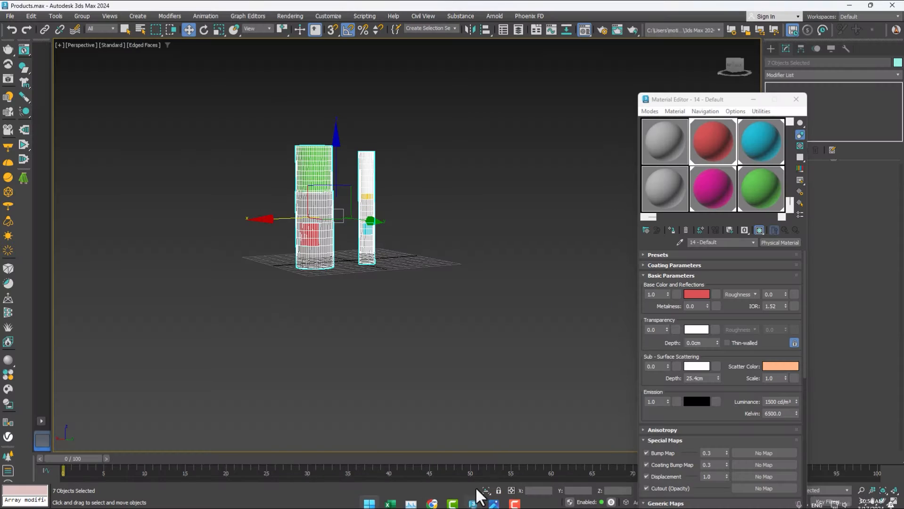
left_click(451, 207)
scroll(339, 222, "up", 10)
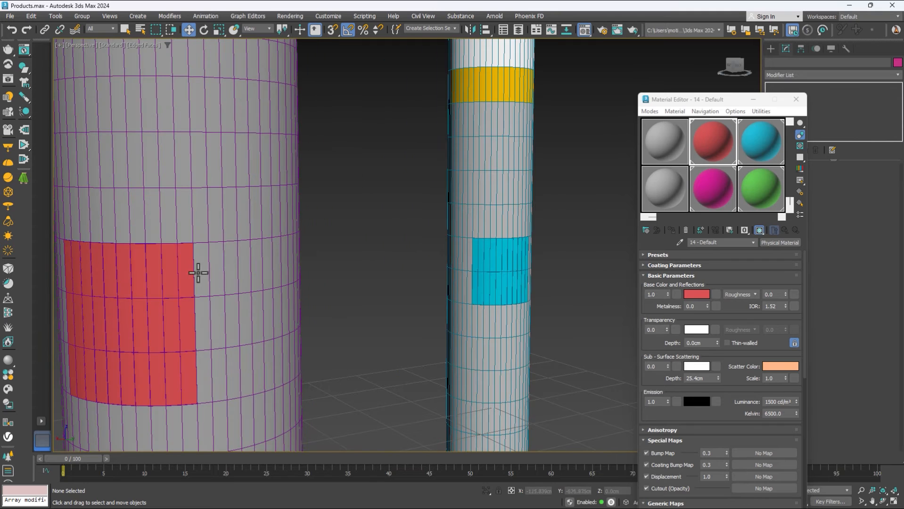
left_click(197, 266)
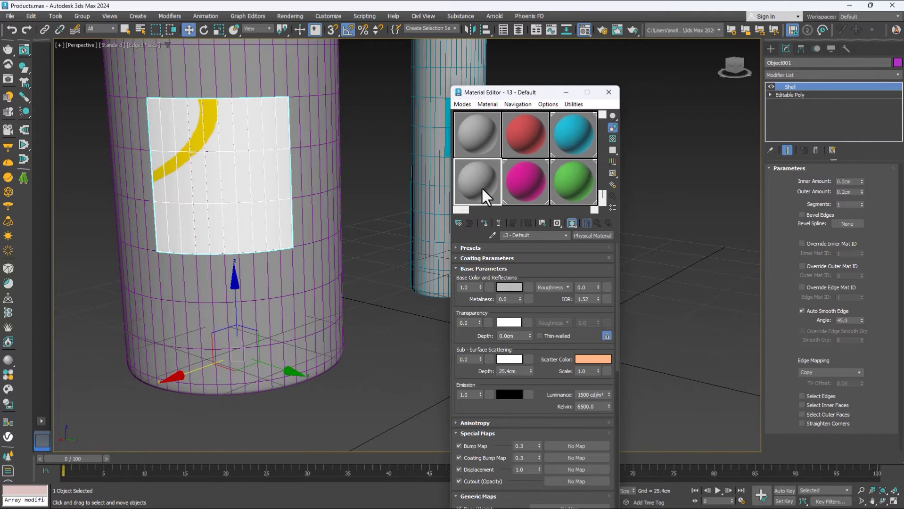
Step: Add a Bitmap map with Logo.jpg to the base color of the 13 - Default material
left_click(529, 287)
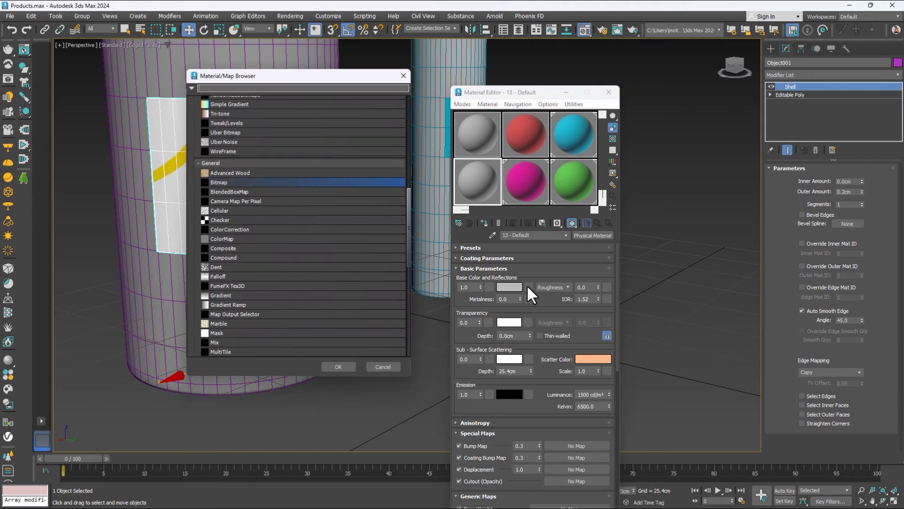
double_click(225, 182)
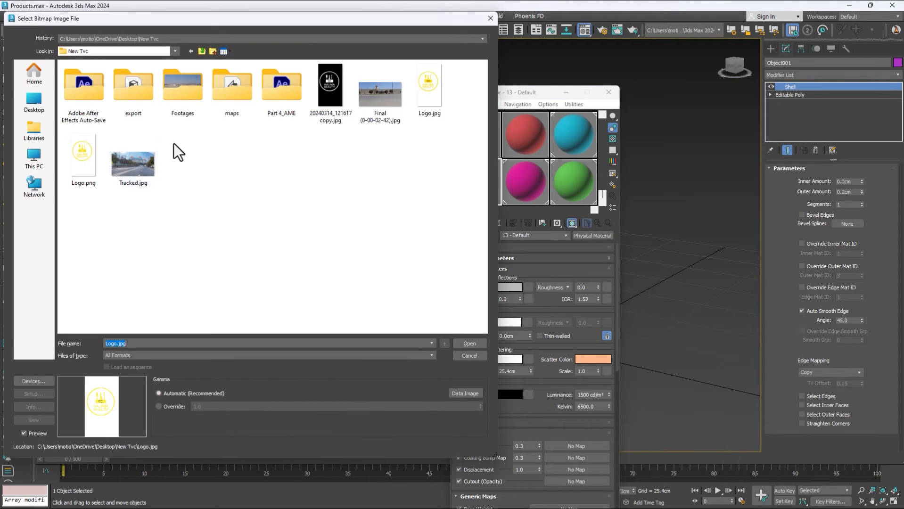
left_click(434, 91)
double_click(435, 91)
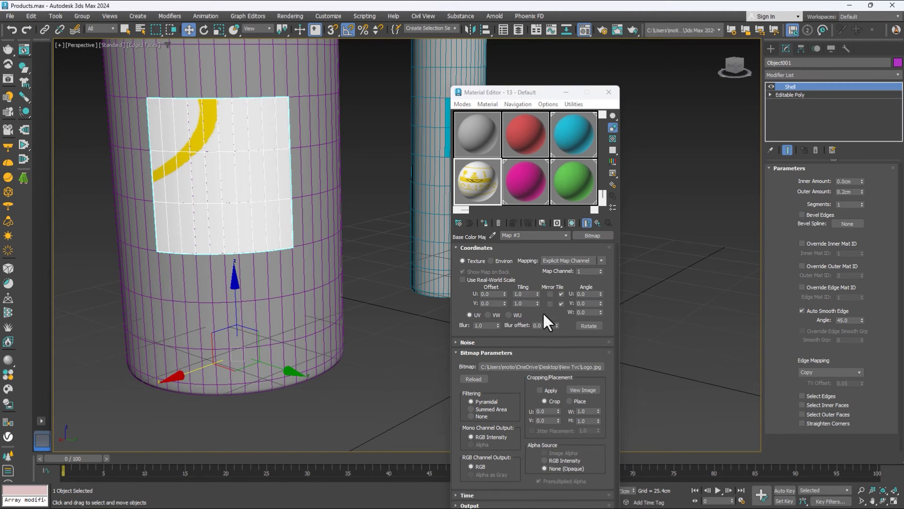
Step: Replace the base color bitmap's image with Logo.png and assign the 13 - Default material to the wide cylinder's label
left_click(561, 367)
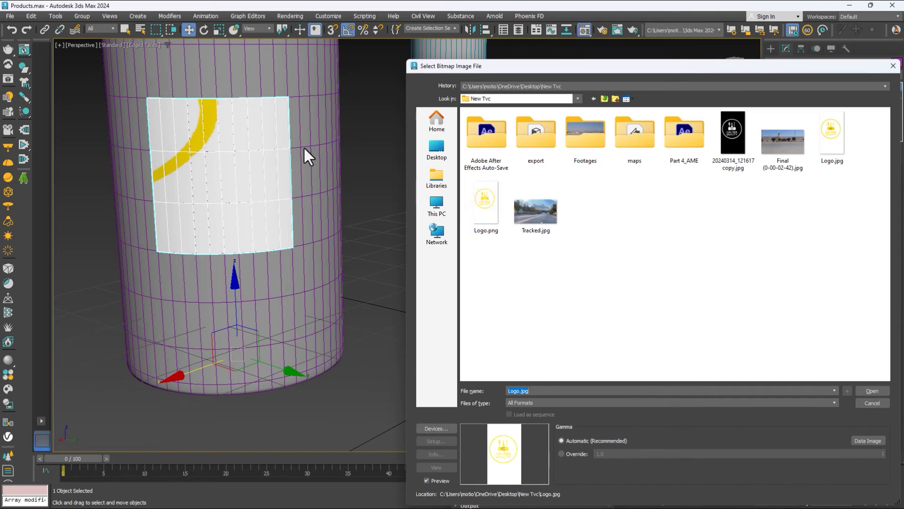
left_click(486, 203)
double_click(496, 231)
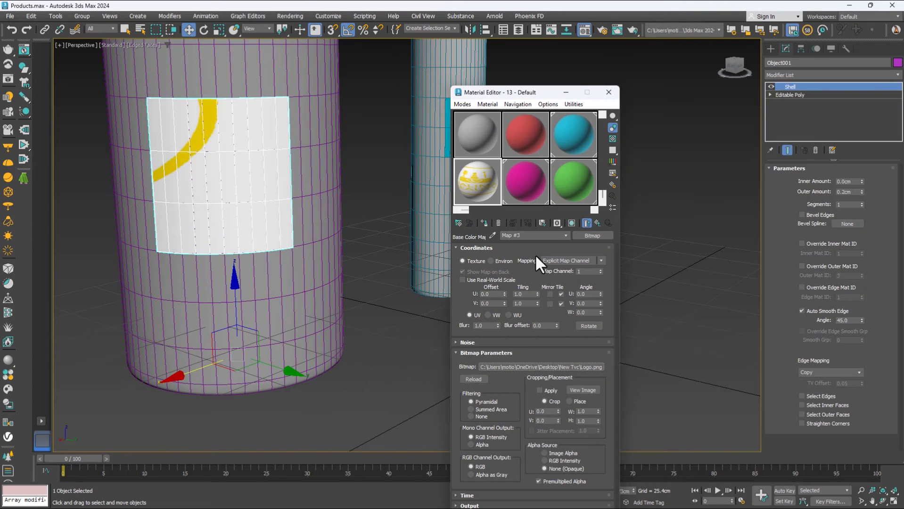
left_click_drag(476, 170, 237, 174)
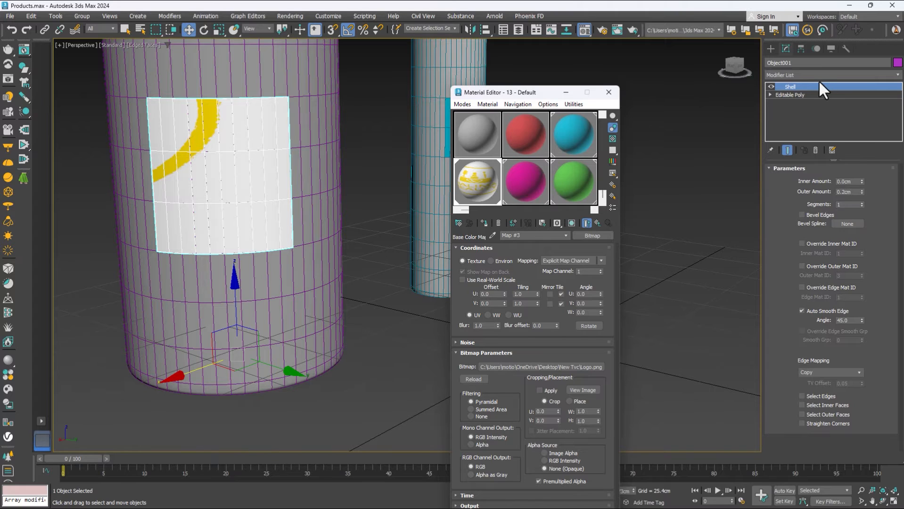
Step: Convert the wide cylinder's label to an editable poly and add a UVW Map modifier to it
right_click(217, 163)
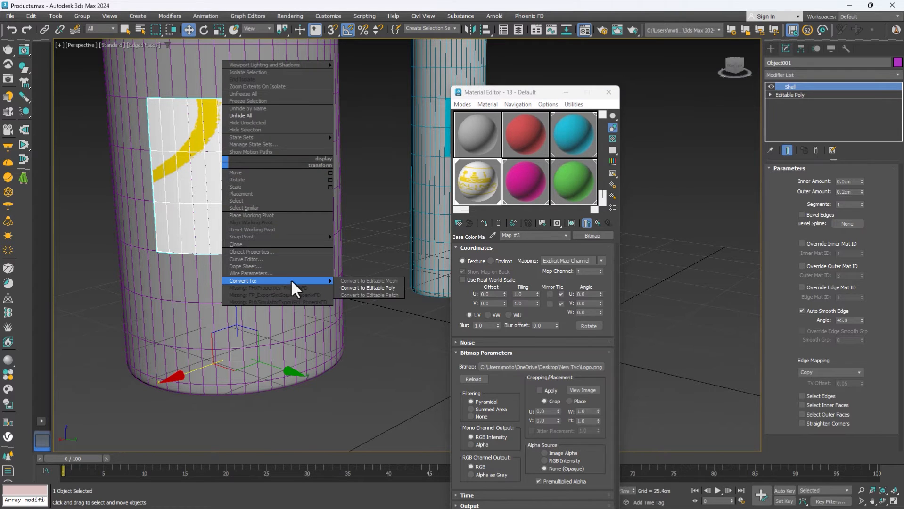
left_click(363, 286)
left_click(802, 76)
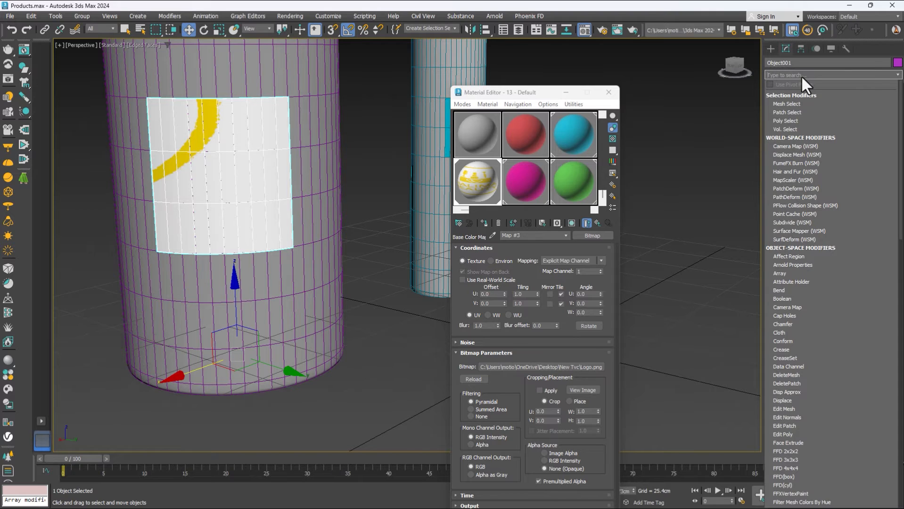
type("u")
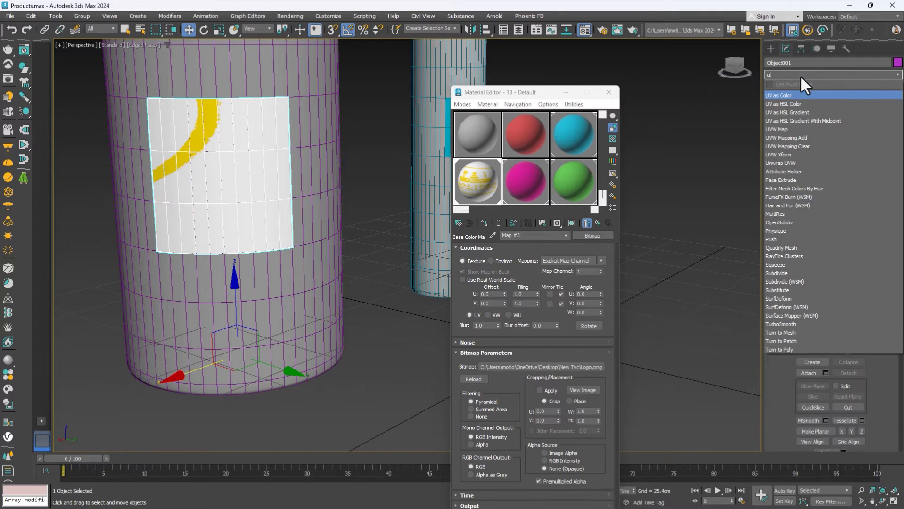
left_click(796, 128)
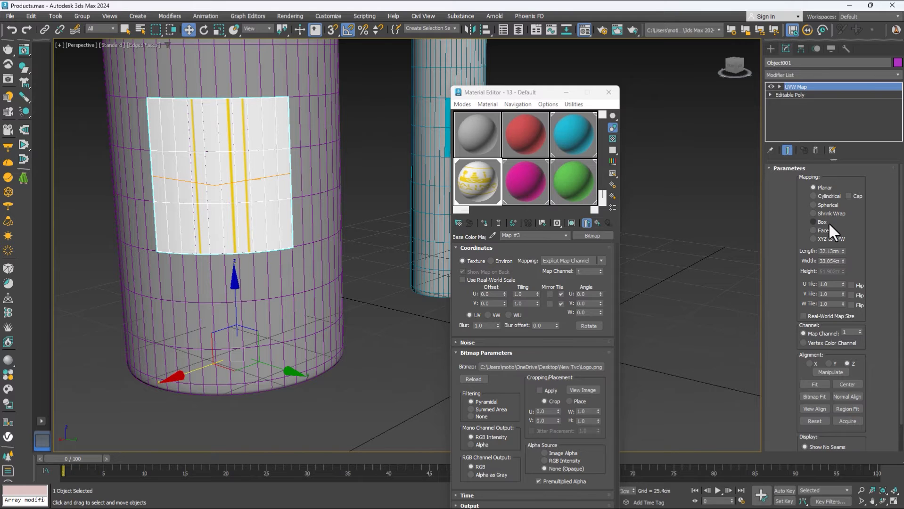
Step: Set the wide label's UVW Map to Box mapping and rotate and scale its gizmo so a single proportionate logo faces front
left_click(813, 222)
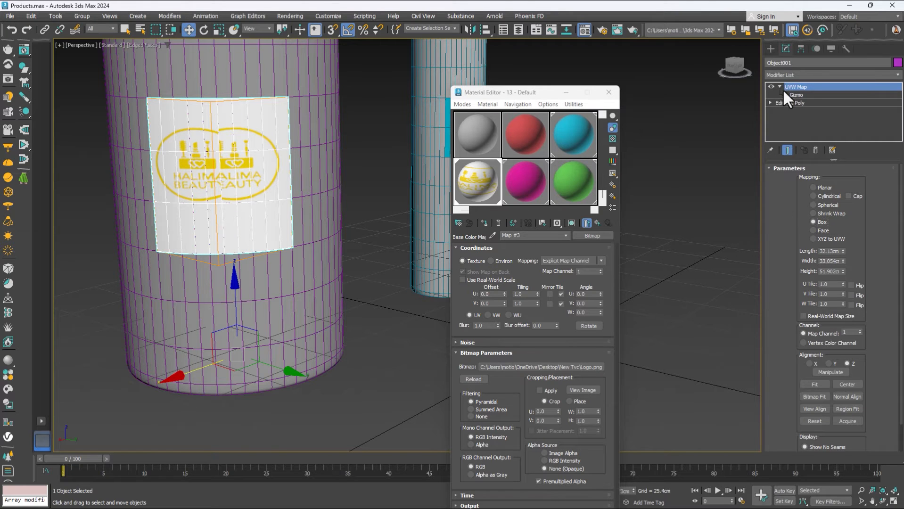
left_click(795, 95)
key("e")
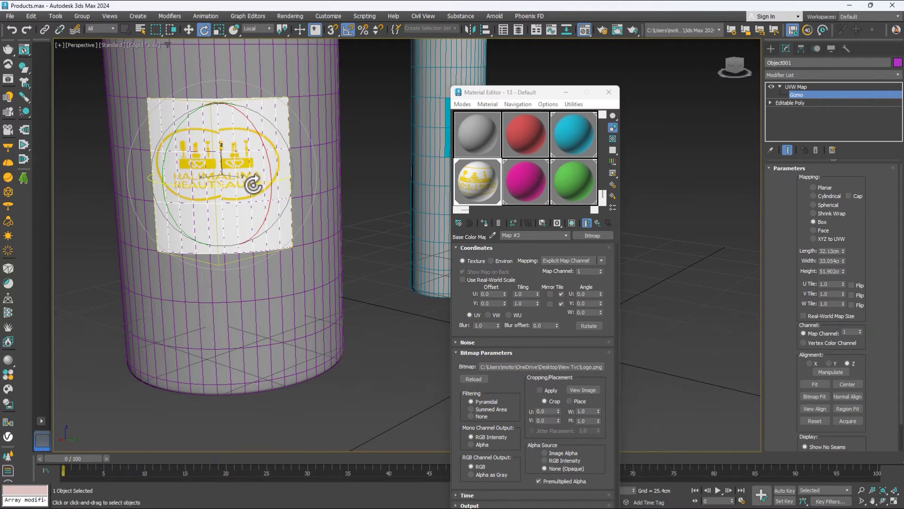
left_click_drag(254, 185, 215, 160)
key("r")
key("w")
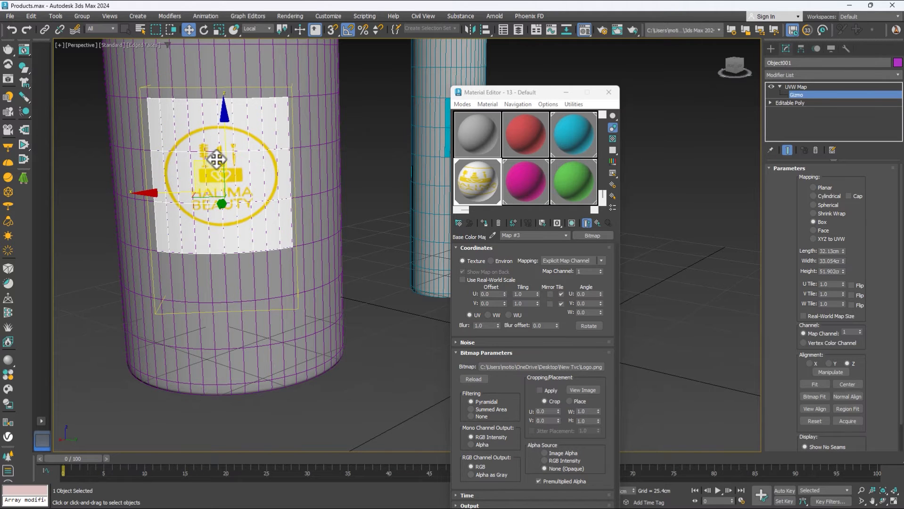
Step: Leave the gizmo level and convert the wide cylinder's label to an editable poly
middle_click_drag(371, 189, 158, 208)
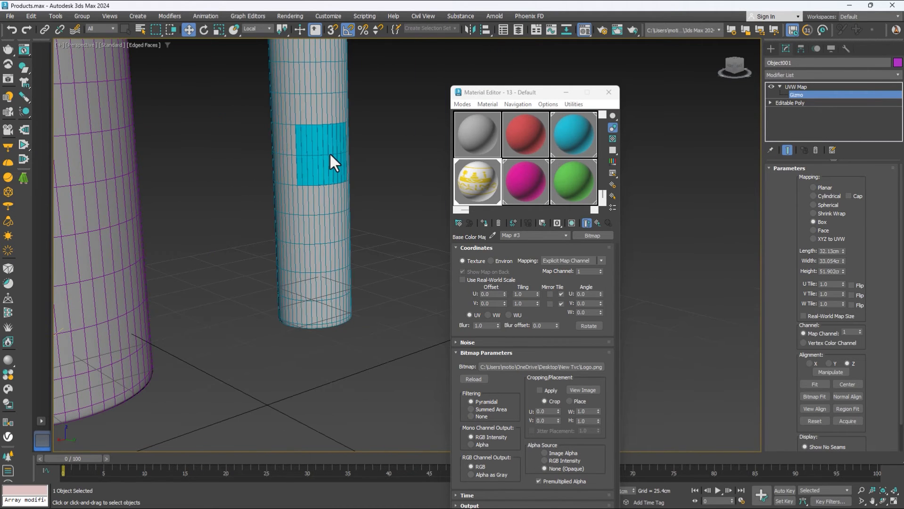
left_click(824, 88)
middle_click_drag(280, 210, 490, 178)
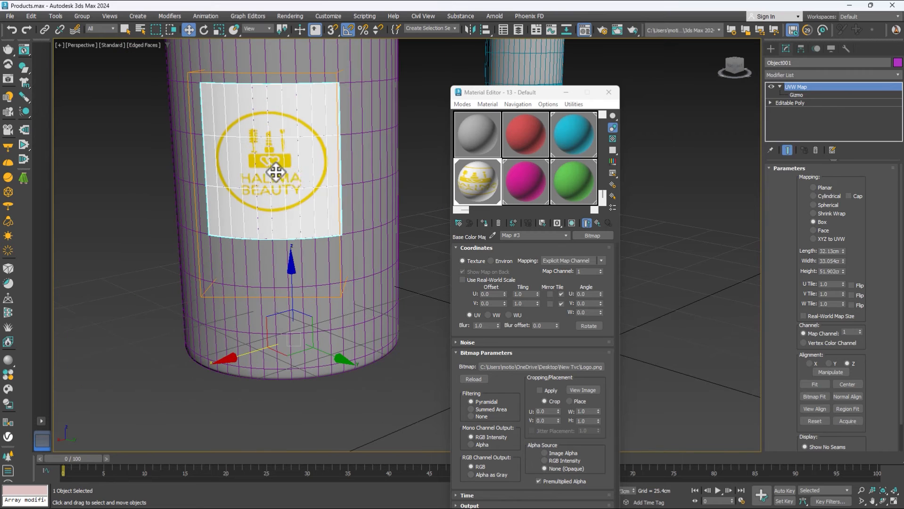
right_click(273, 169)
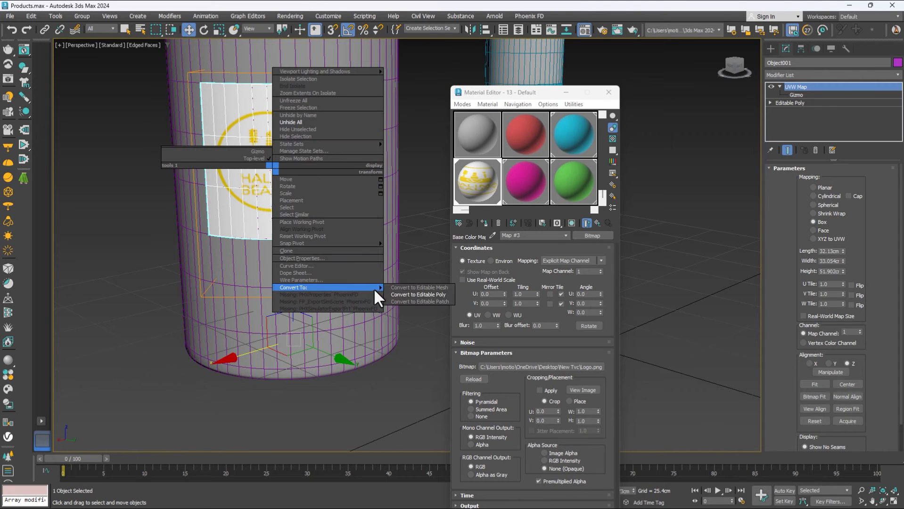
left_click(398, 294)
Step: Convert the narrow cylinder's label to an editable poly and assign it the 13 - Default logo material, shown shaded in the viewport
middle_click_drag(329, 218, 192, 239)
left_click(347, 180)
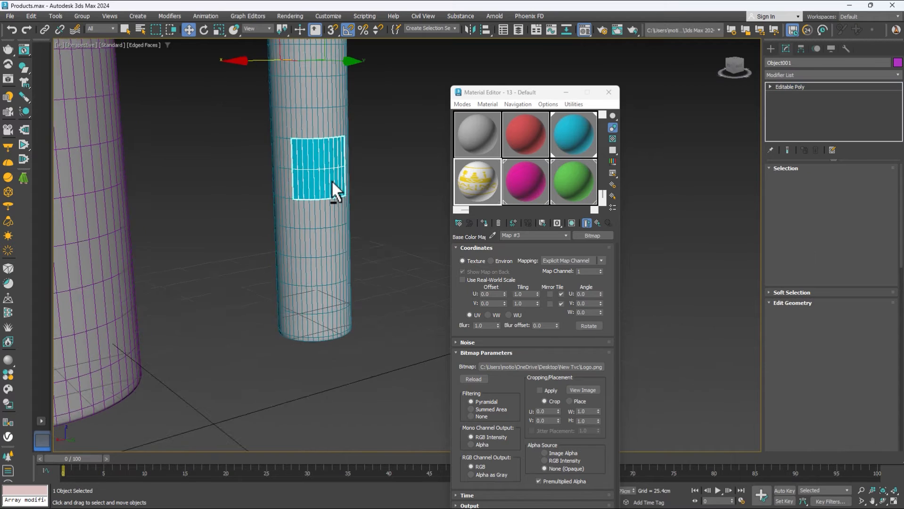
scroll(282, 200, "up", 5)
left_click_drag(480, 183, 216, 213)
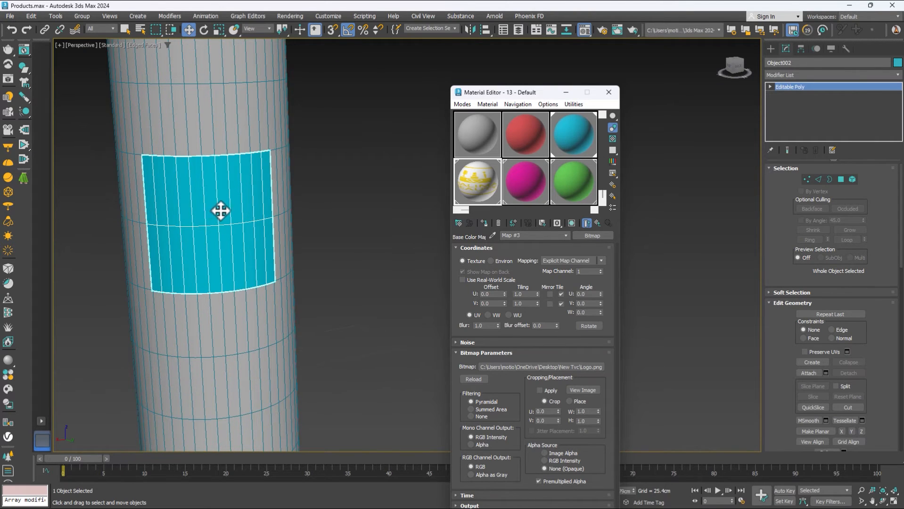
right_click(220, 201)
mouse_move(278, 320)
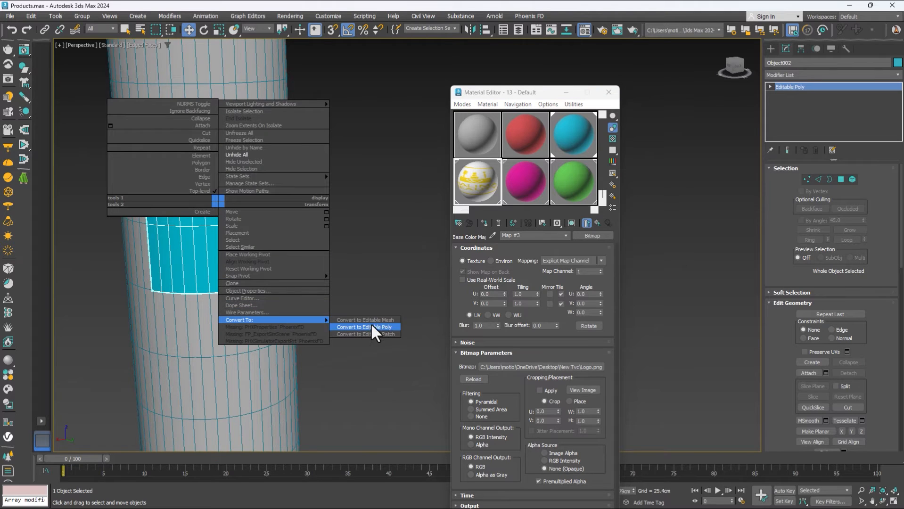
left_click_drag(475, 163, 216, 213)
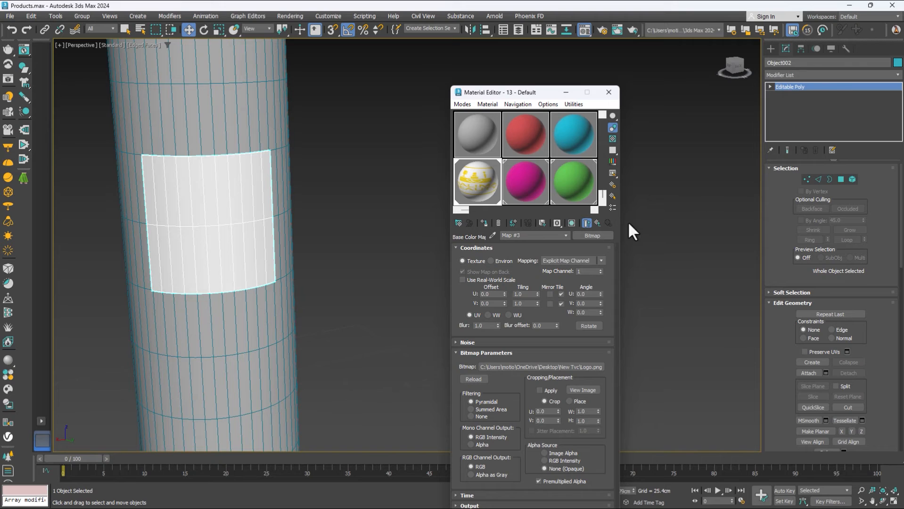
left_click(572, 223)
Step: Add a UVW Map modifier with Box mapping to the narrow cylinder's label
left_click(820, 74)
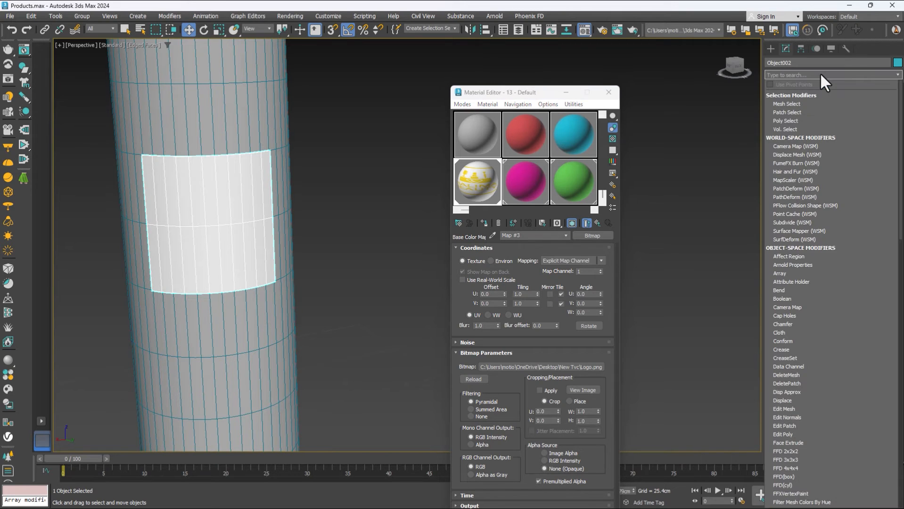
type("u")
left_click(794, 127)
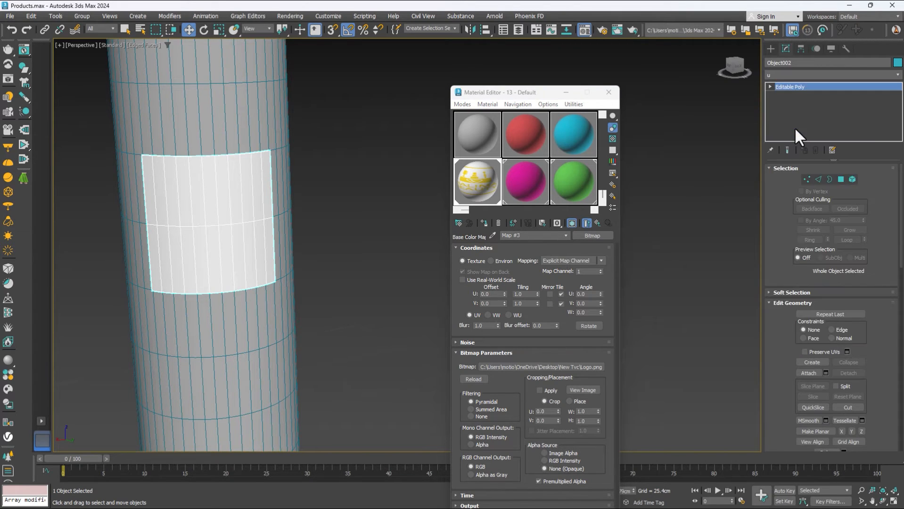
left_click(820, 222)
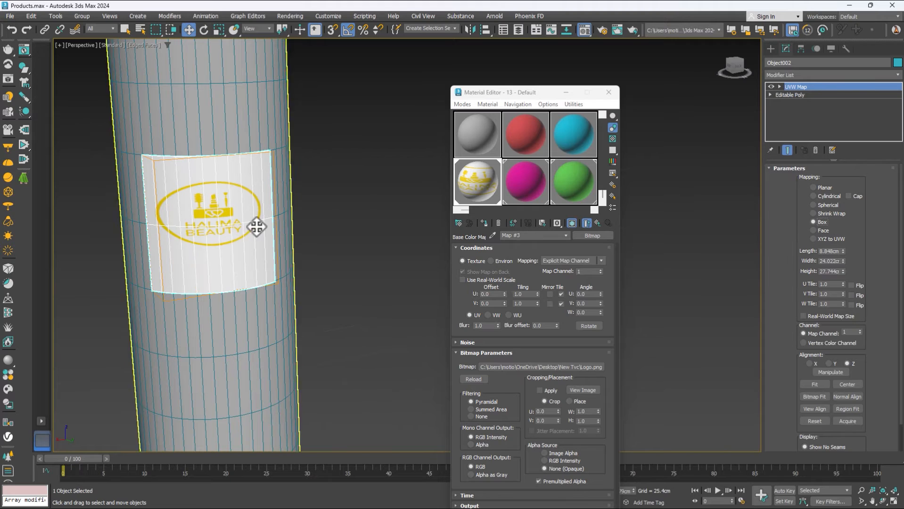
Step: Scale the narrow label's UVW Map gizmo taller to make the logo circular, and lower it to centre the logo
left_click(779, 87)
left_click(796, 95)
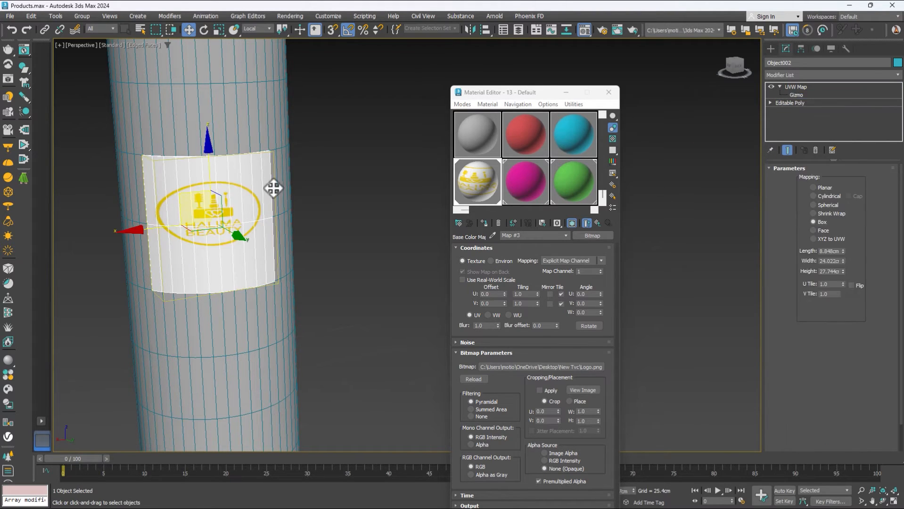
key("r")
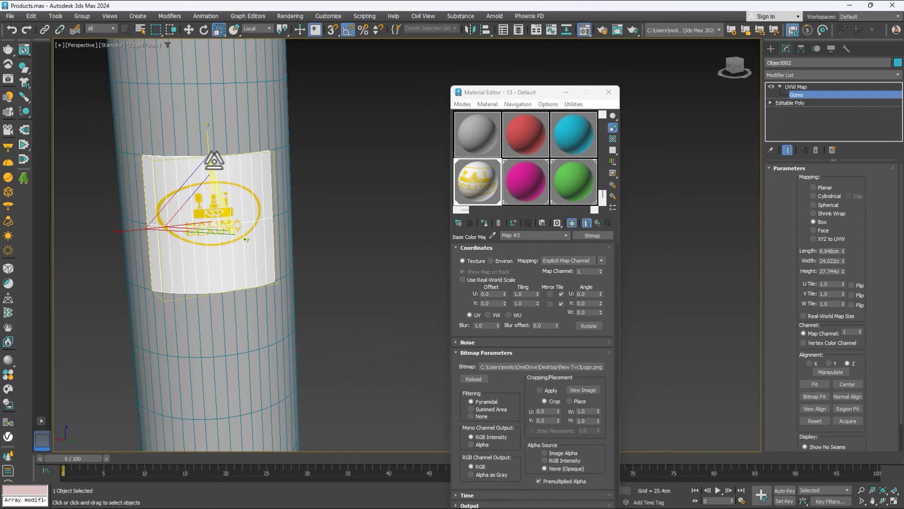
left_click_drag(214, 160, 212, 137)
key("w")
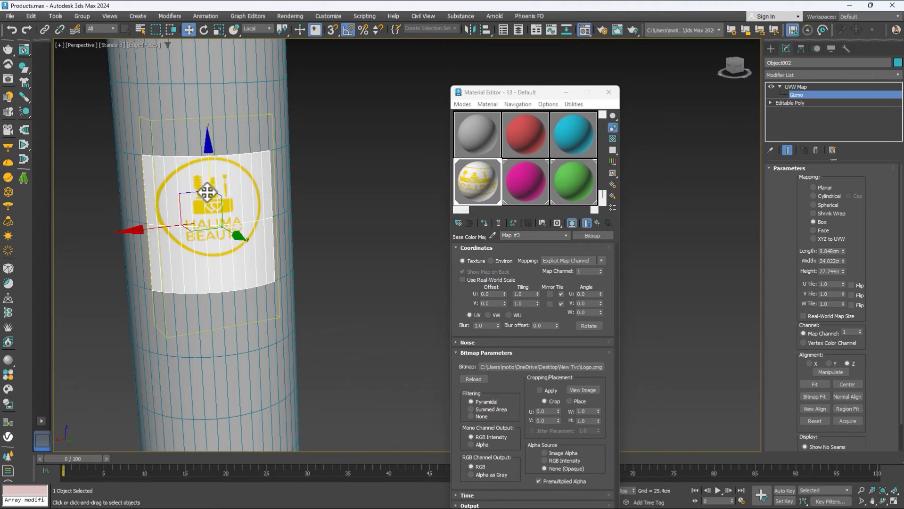
left_click_drag(203, 194, 204, 207)
Step: Rotate the narrow label's UVW Map gizmo slightly to align the logo with the label's front
mouse_move(271, 234)
middle_mouse_down("alt")
mouse_move(243, 222)
mouse_move(267, 228)
middle_mouse_up("alt")
key("e")
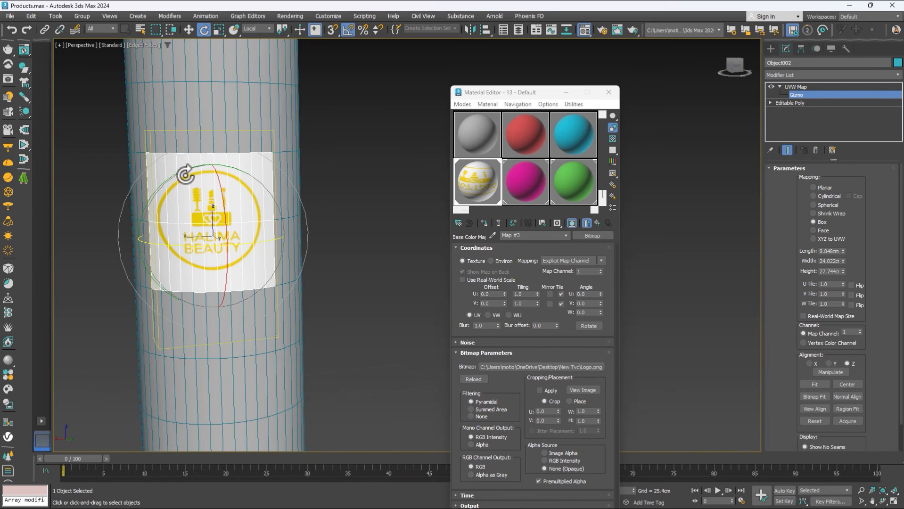
left_click_drag(185, 174, 177, 172)
key("w")
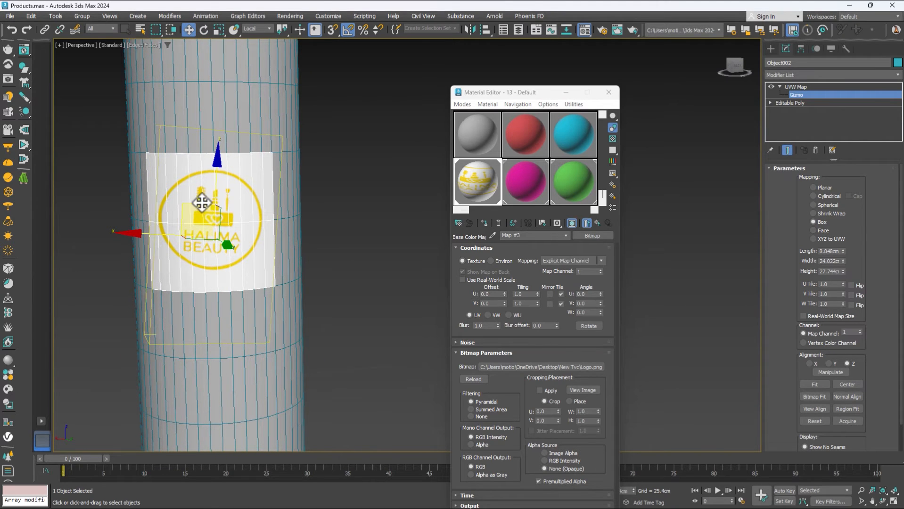
Step: Convert the narrow cylinder's label to an editable poly, clear the selection and close the Material Editor
scroll(222, 210, "down", 5)
middle_click_drag(232, 212, 288, 217)
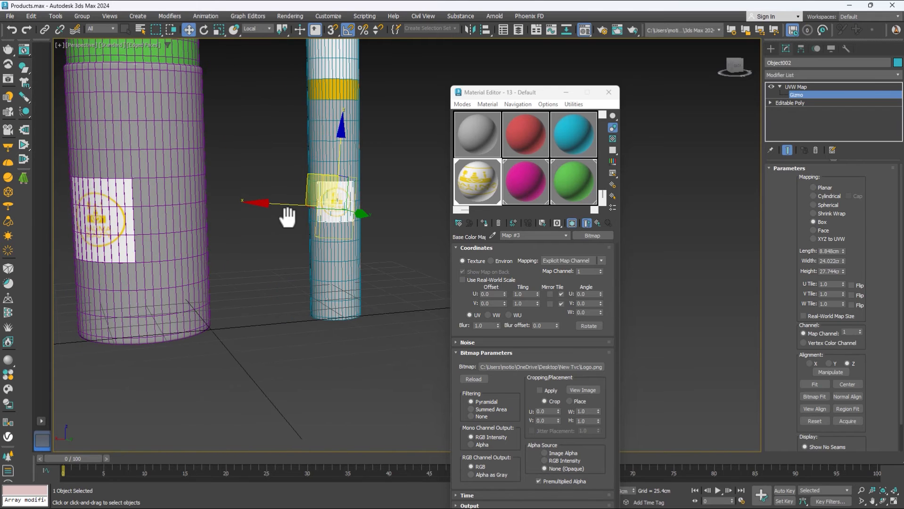
left_click(795, 88)
right_click(326, 187)
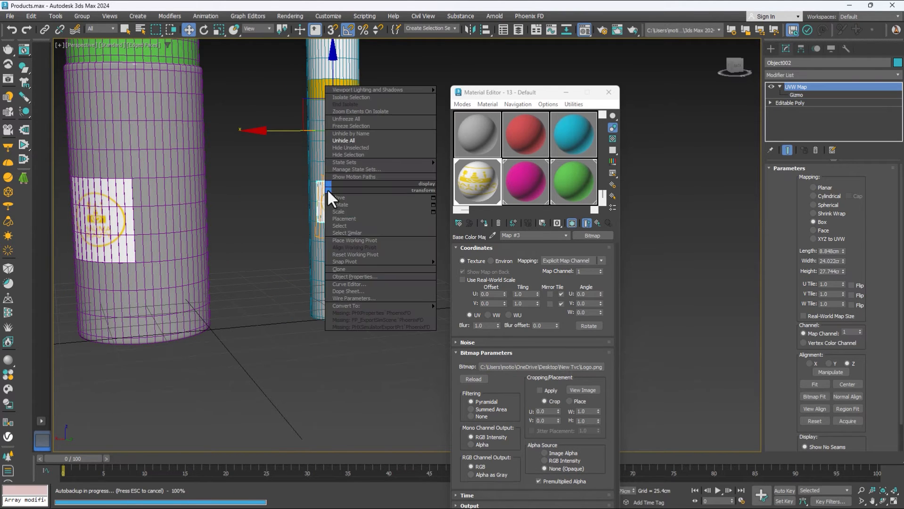
mouse_move(415, 306)
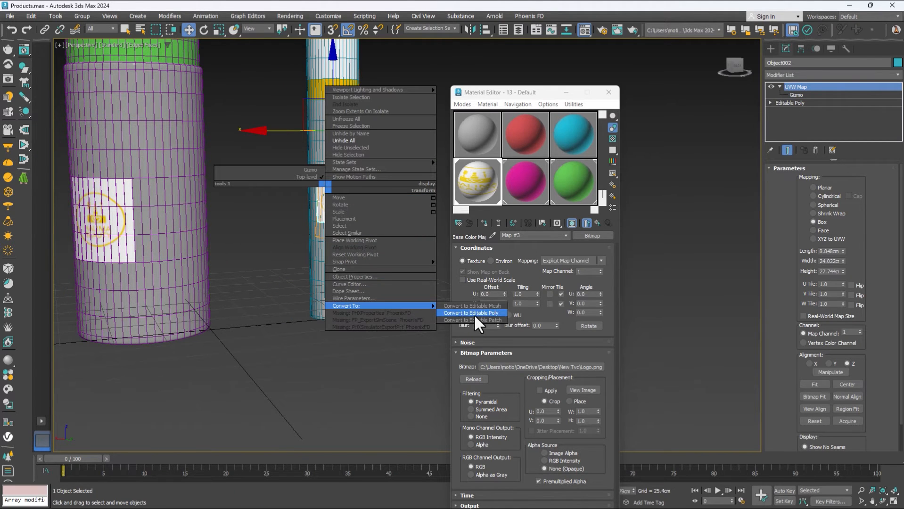
left_click(474, 313)
scroll(343, 212, "down", 5)
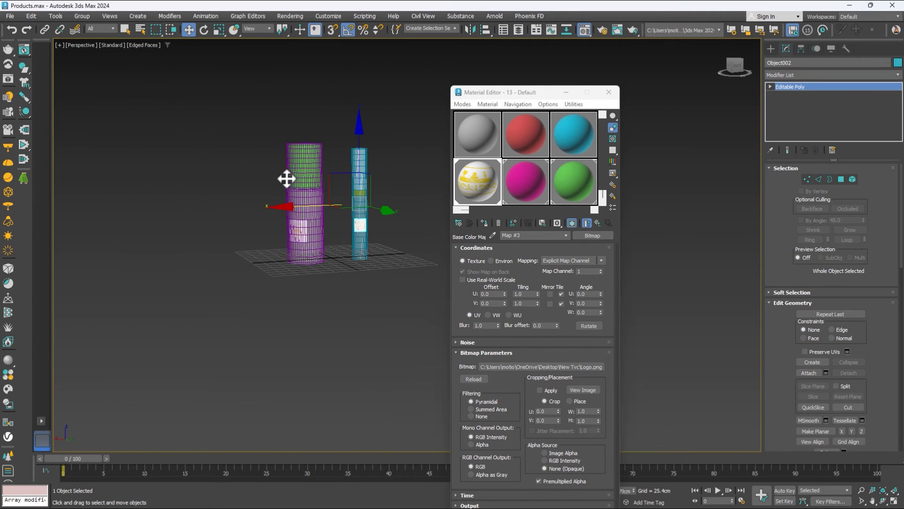
left_click(619, 88)
left_click(607, 93)
Step: Export the whole scene in OBJ format to the Desktop, replacing the existing Final.obj
left_click(8, 15)
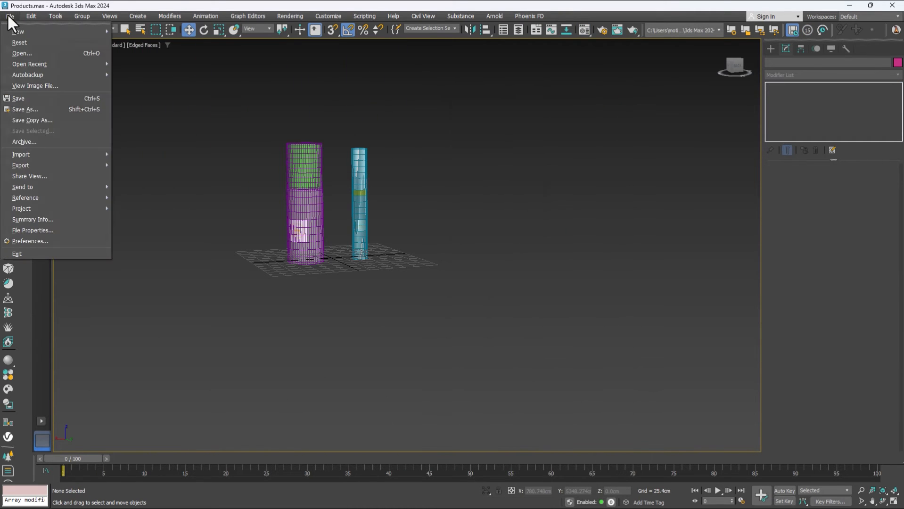
mouse_move(37, 166)
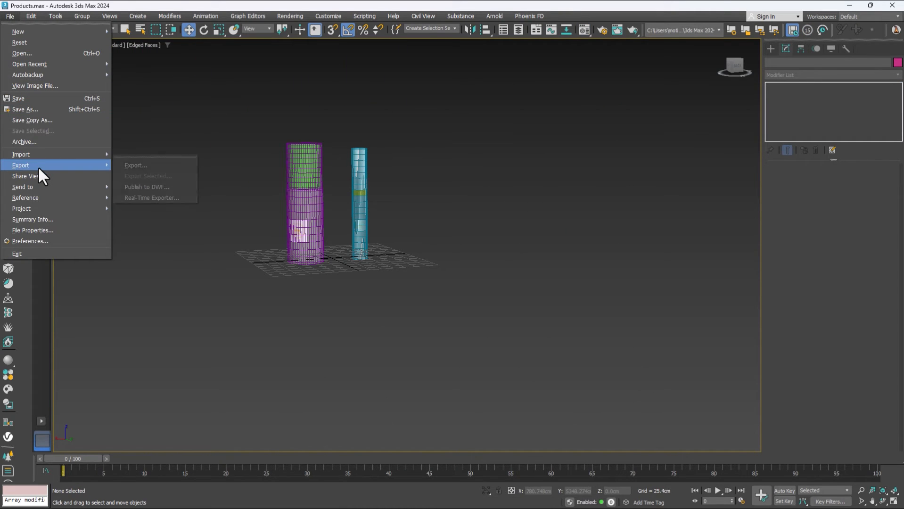
left_click(142, 166)
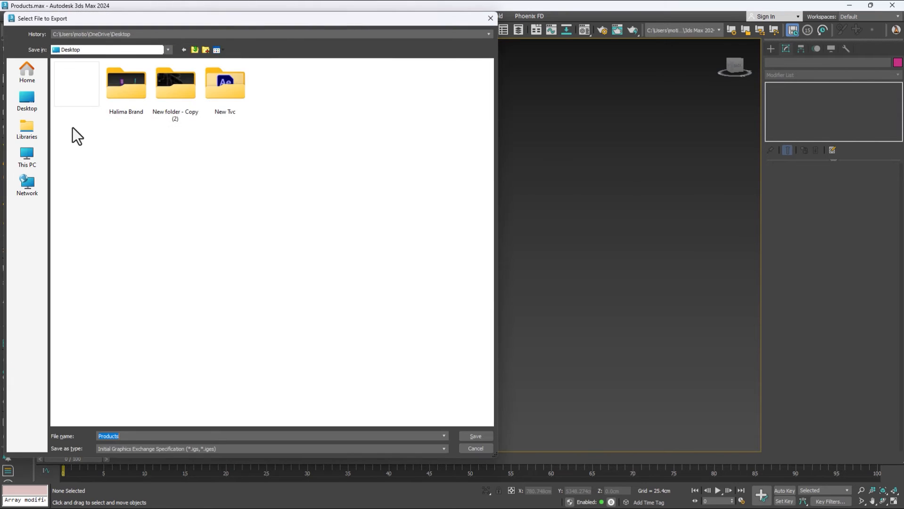
left_click(159, 449)
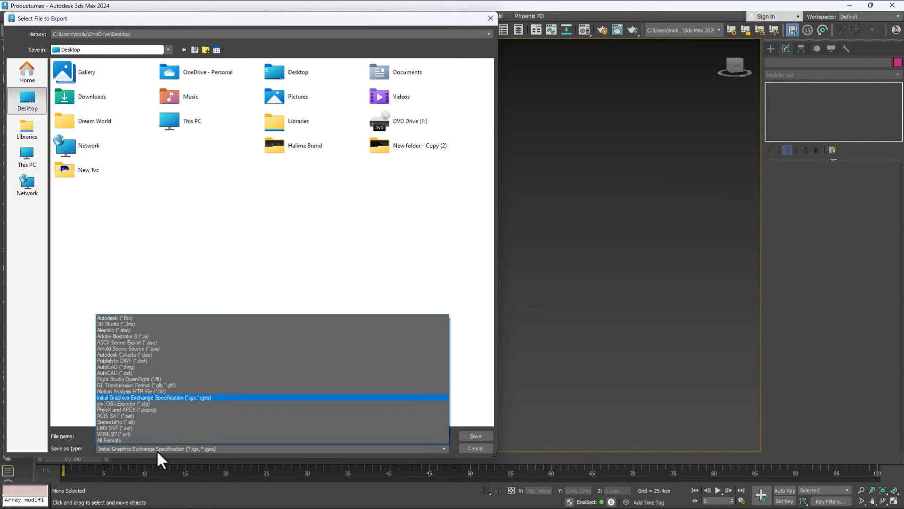
left_click(132, 404)
left_click(196, 170)
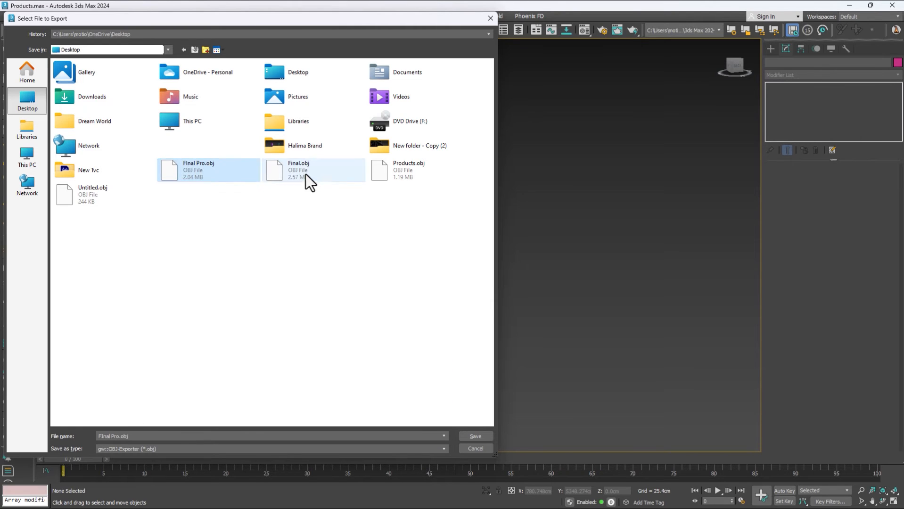
left_click(305, 174)
left_click(475, 437)
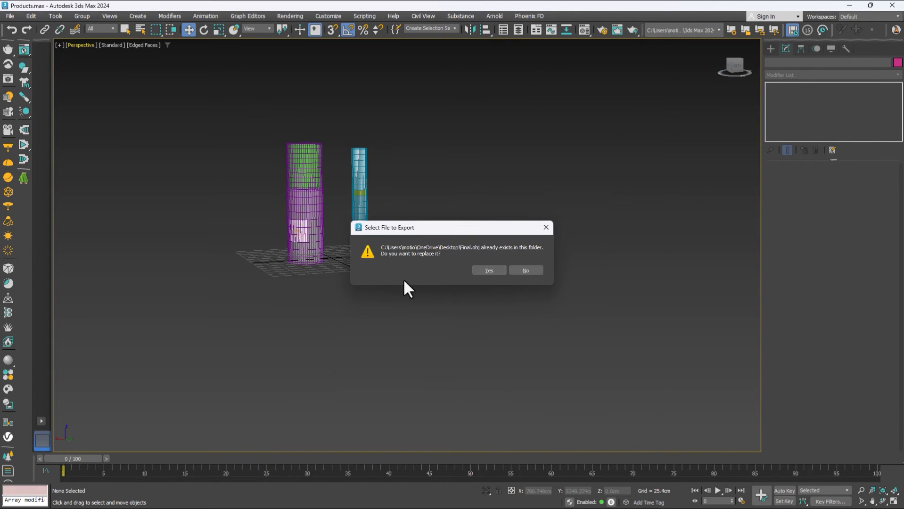
left_click(490, 270)
left_click(398, 330)
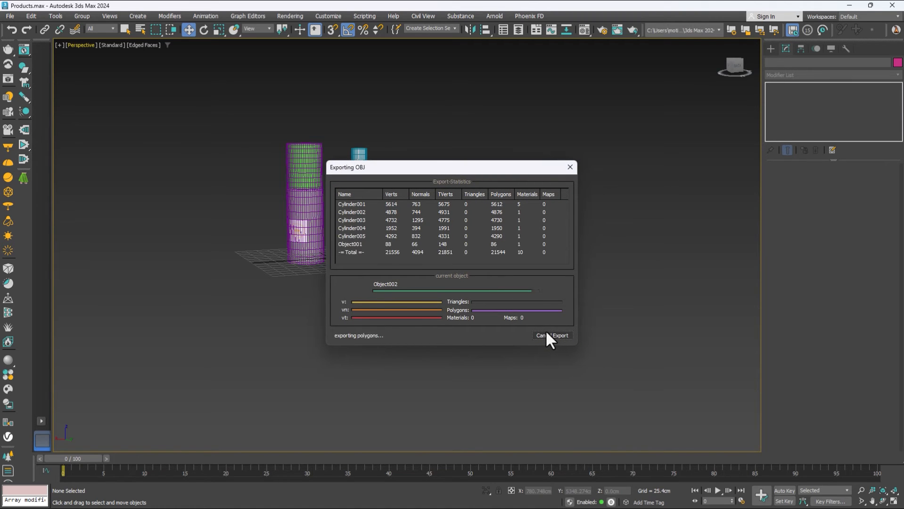
left_click(551, 335)
Step: Switch to Element 3D's Scene Setup and apply the Gold preset to the labels' material, the last one in the Final model
key("super")
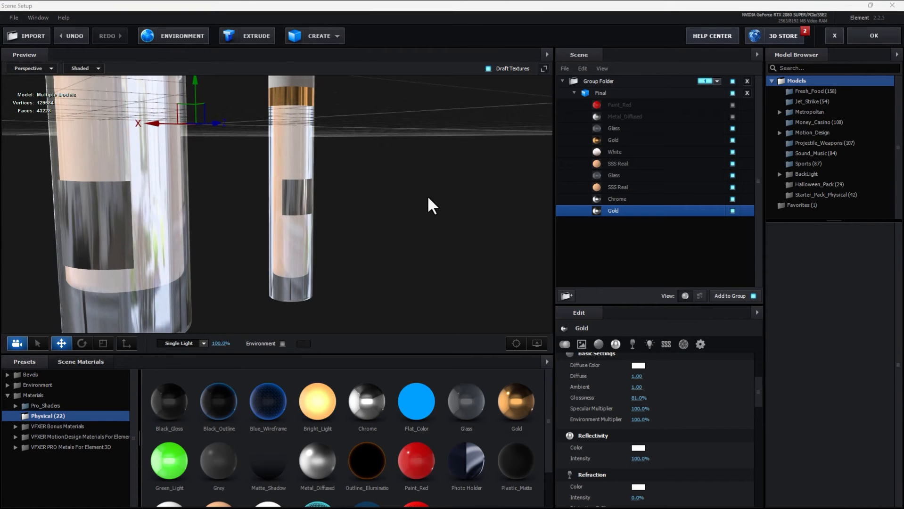
mouse_move(429, 197)
left_mouse_down()
mouse_move(431, 189)
mouse_move(411, 189)
mouse_move(436, 196)
mouse_move(380, 198)
mouse_move(454, 218)
mouse_move(410, 196)
mouse_move(347, 222)
mouse_move(418, 196)
left_mouse_up()
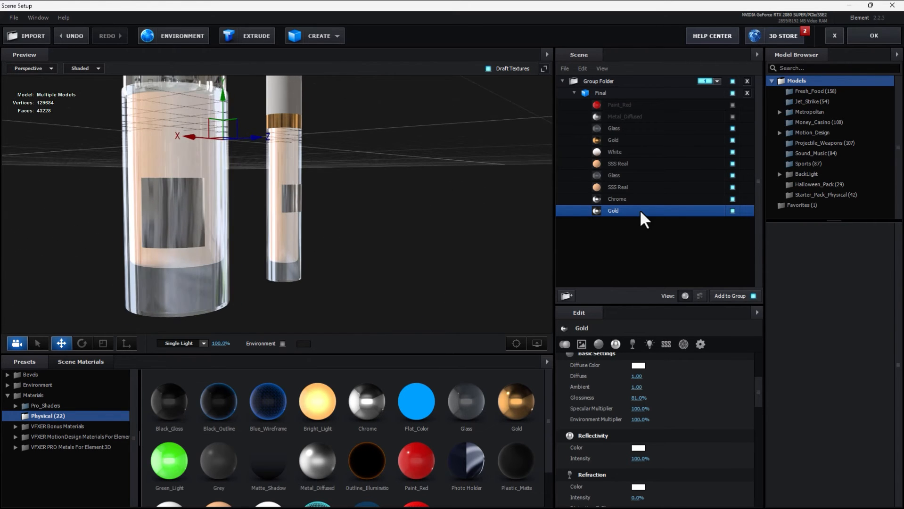
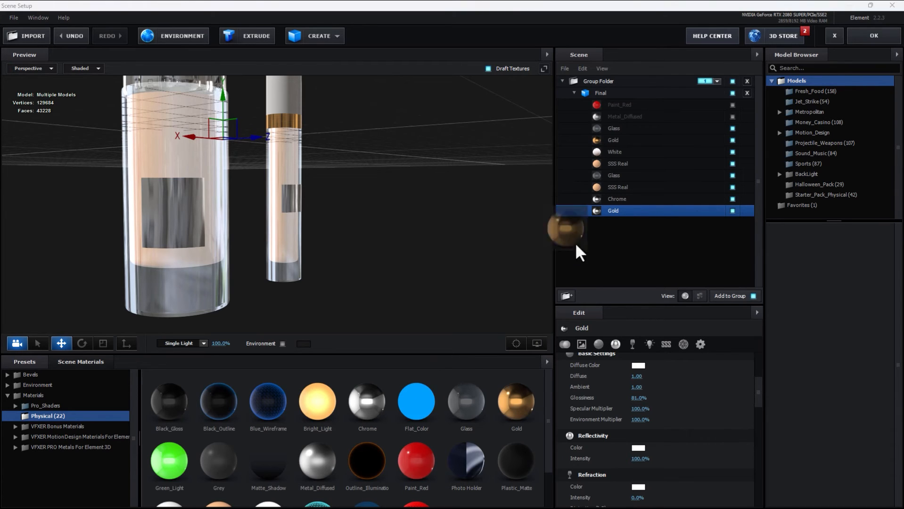
left_click_drag(580, 252, 611, 209)
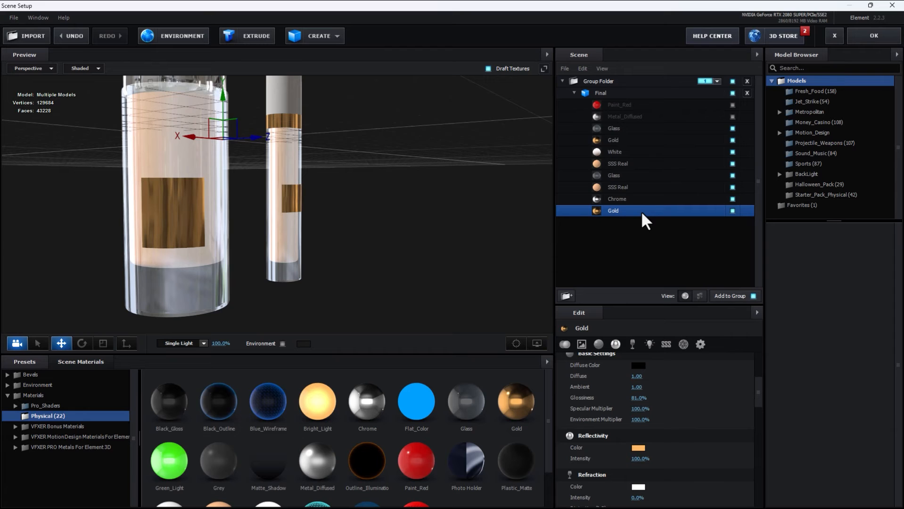
Step: Assign Custom Layer 1 [Logo] as the diffuse texture of the labels' Gold material
left_click(581, 343)
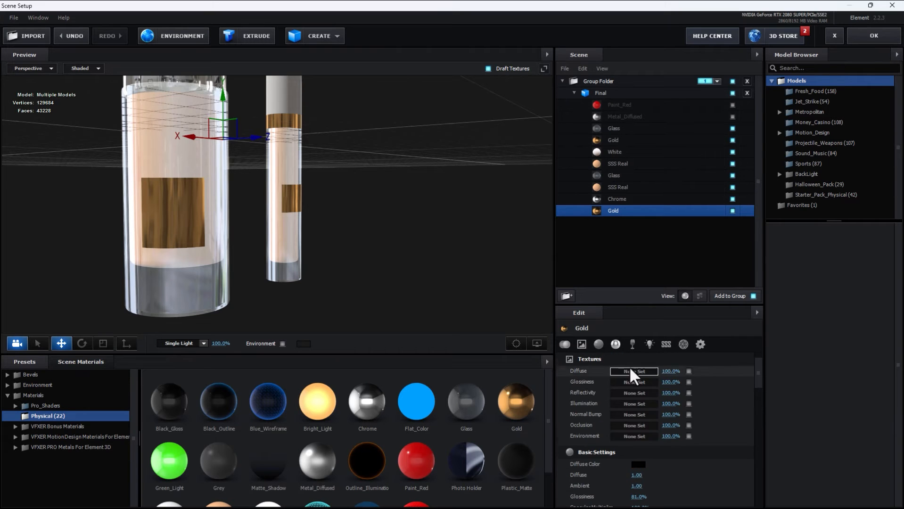
left_click(630, 369)
left_click(633, 316)
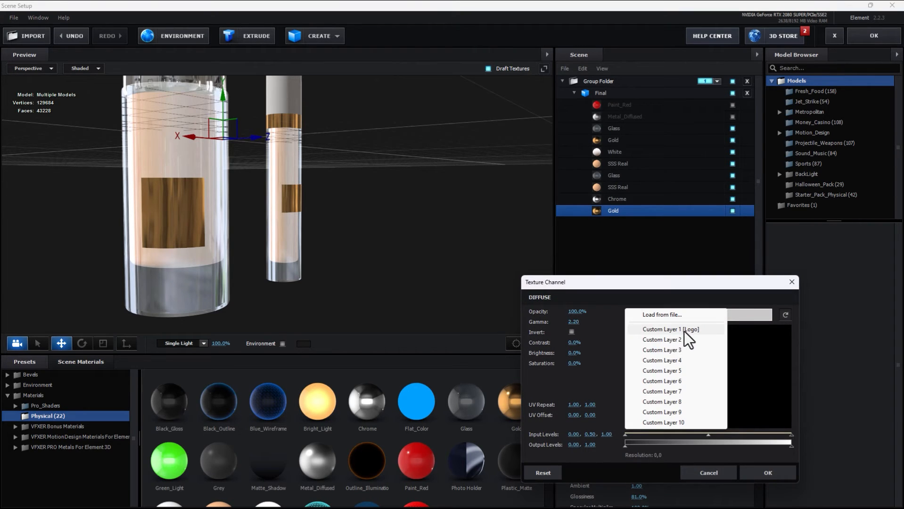
left_click(684, 329)
left_click(769, 473)
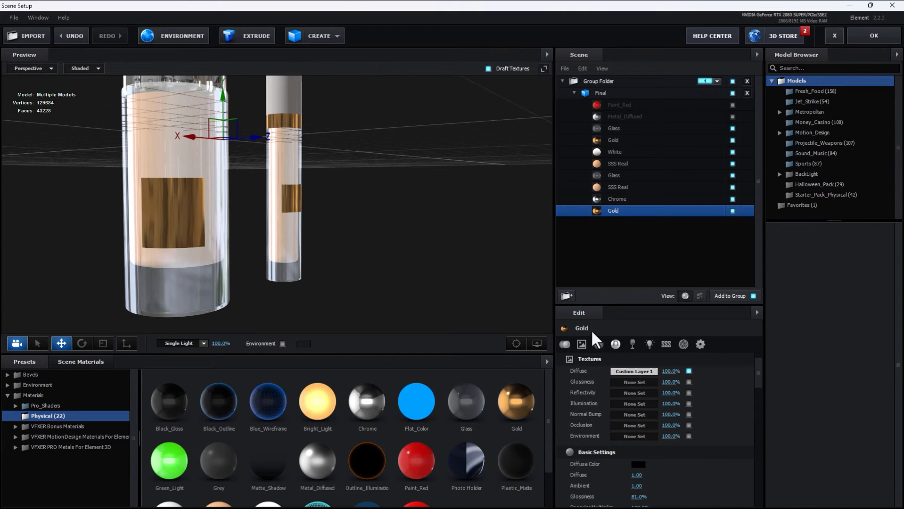
Step: Set the labels' Gold material diffuse color to white FFFFFF and its reflectivity color to black 000000
scroll(760, 377, "down", 3)
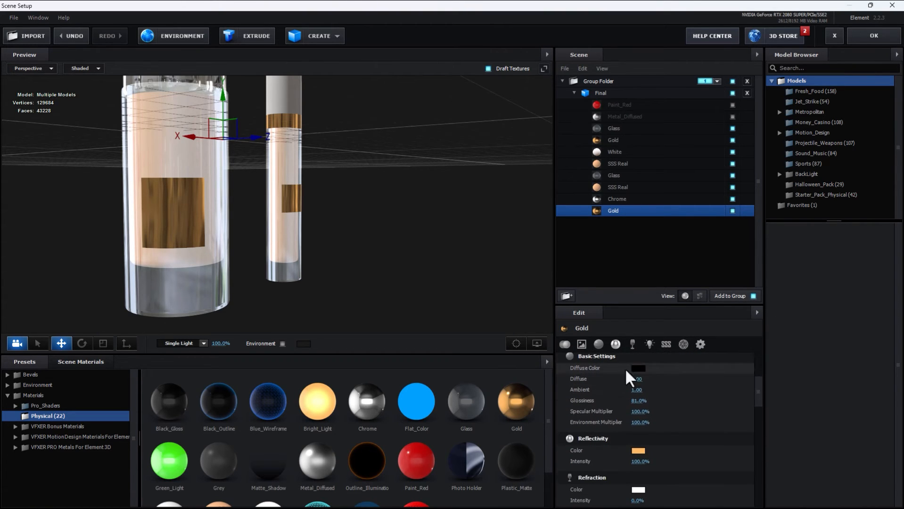
left_click(637, 370)
left_click(588, 358)
left_click_drag(588, 358, 552, 279)
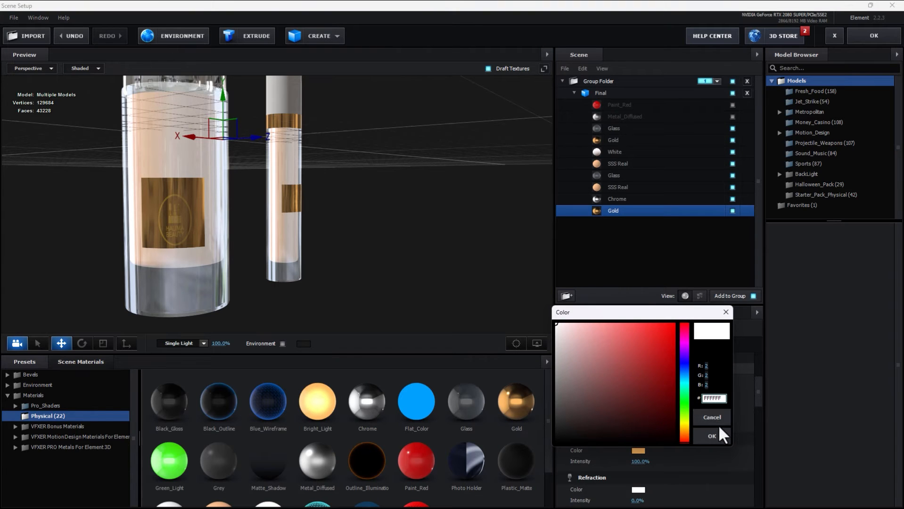
left_click(712, 436)
left_click(635, 450)
left_click_drag(634, 449, 675, 501)
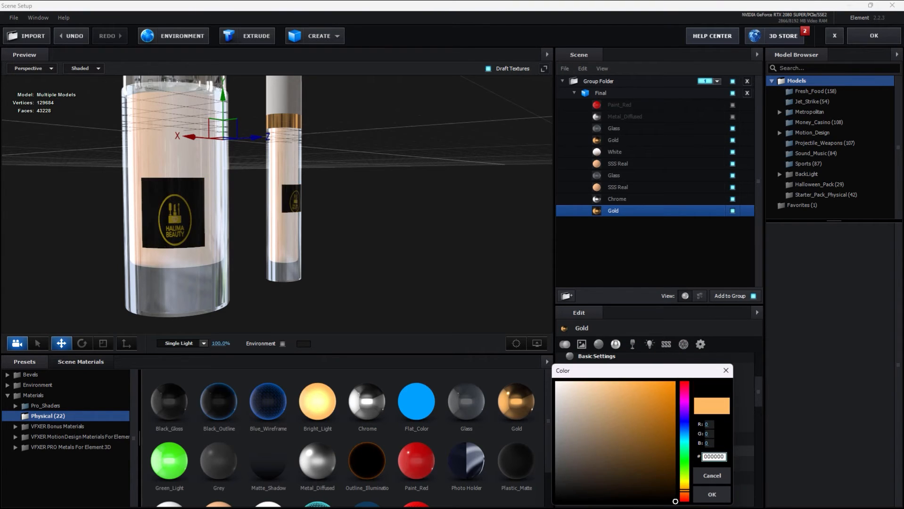
left_click(709, 493)
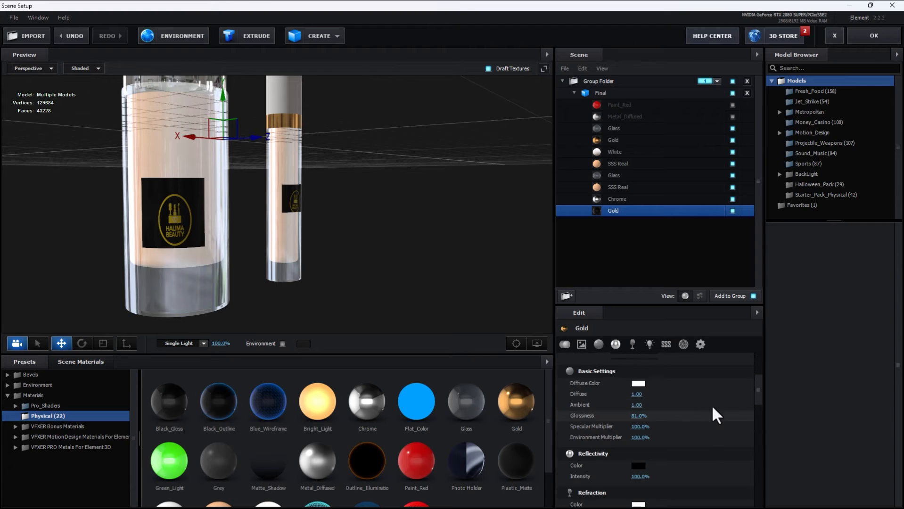
Step: Fit the diffuse logo texture to the labels with a UV Repeat of 0.89, 1.31 and a horizontal UV Offset of 0.08
scroll(712, 405, "up", 5)
left_click_drag(423, 274, 374, 241)
left_click(622, 399)
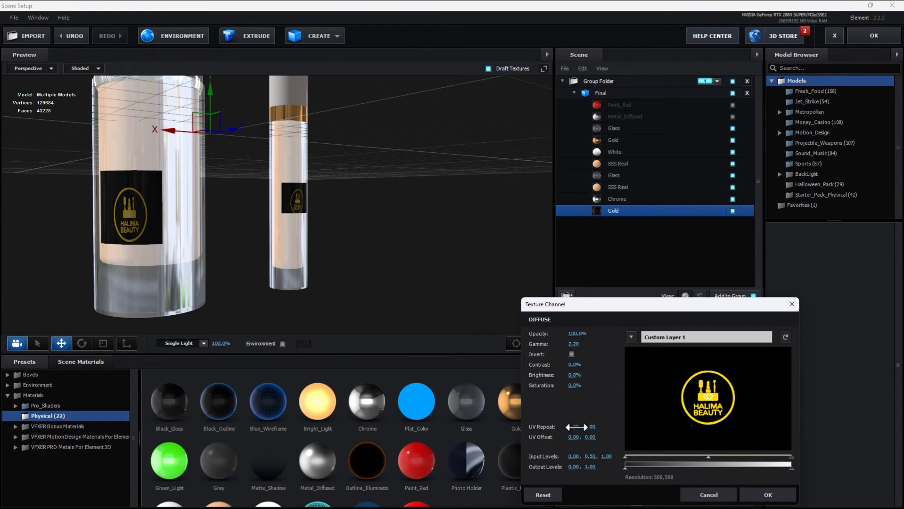
mouse_move(576, 427)
left_mouse_down()
mouse_move(570, 432)
mouse_move(581, 437)
mouse_move(604, 428)
mouse_move(574, 425)
left_mouse_up()
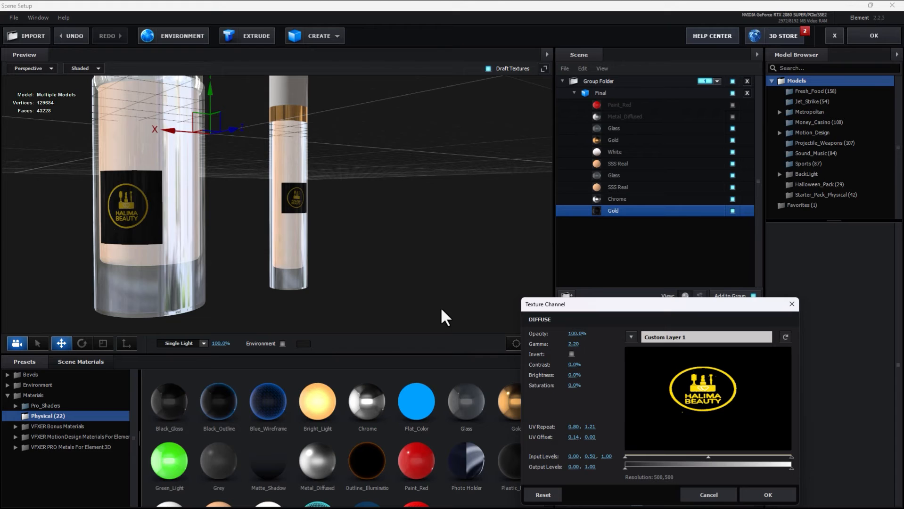
left_click_drag(573, 426, 591, 438)
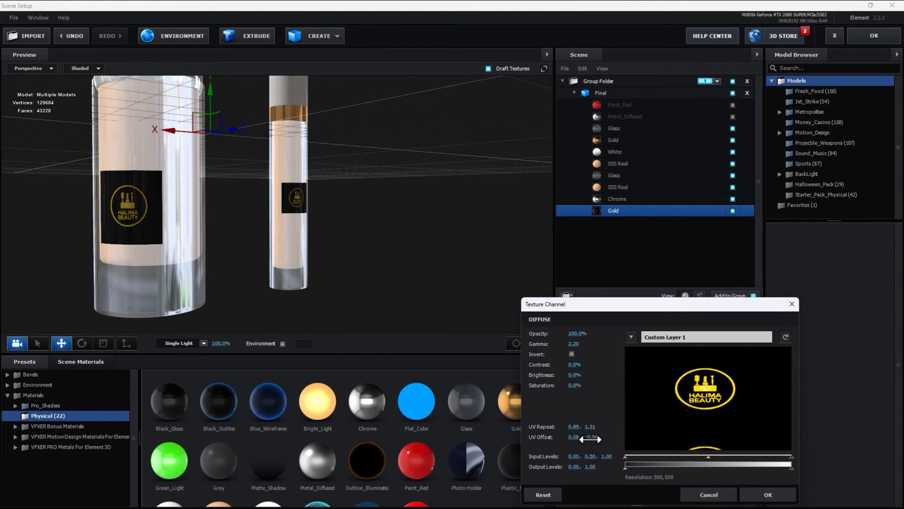
left_click(767, 495)
Step: Raise the Gold label material's Alpha Threshold to cut out the black background around the logo
left_click_drag(346, 250, 207, 165)
scroll(390, 234, "up", 2)
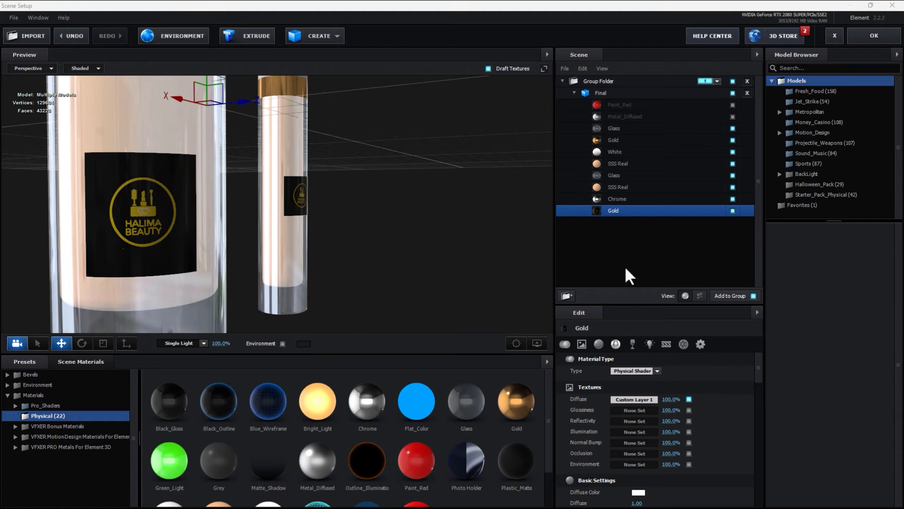
left_click(703, 345)
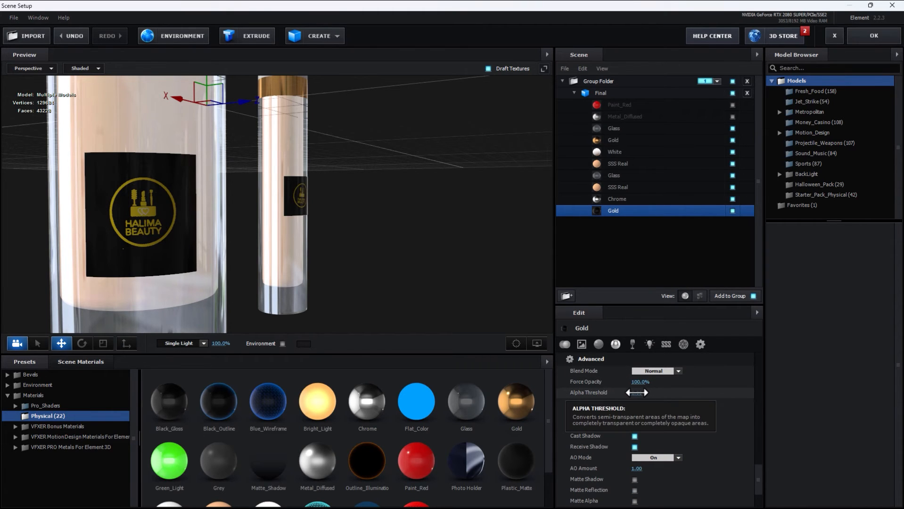
left_click_drag(637, 392, 641, 393)
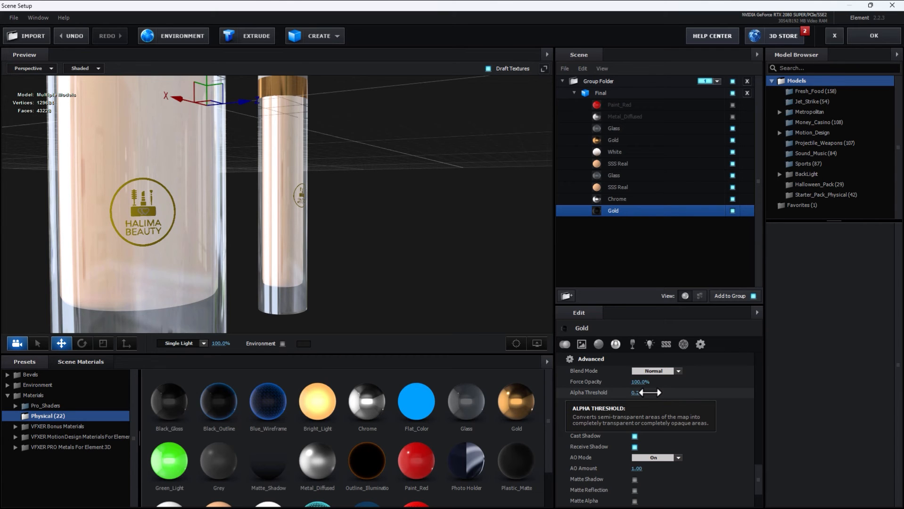
left_click_drag(401, 257, 394, 240)
Step: Lighten the Gold label material's reflectivity color to a neutral medium gray
left_click(627, 346)
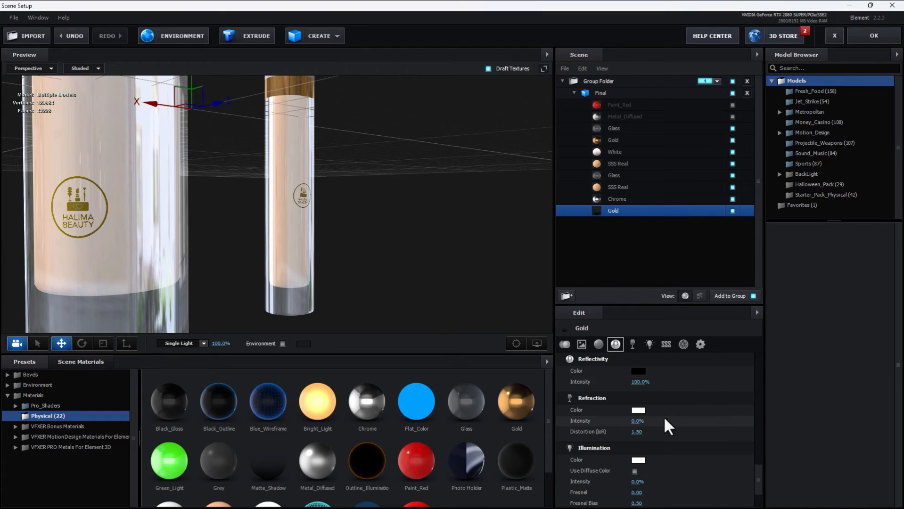
left_click(637, 371)
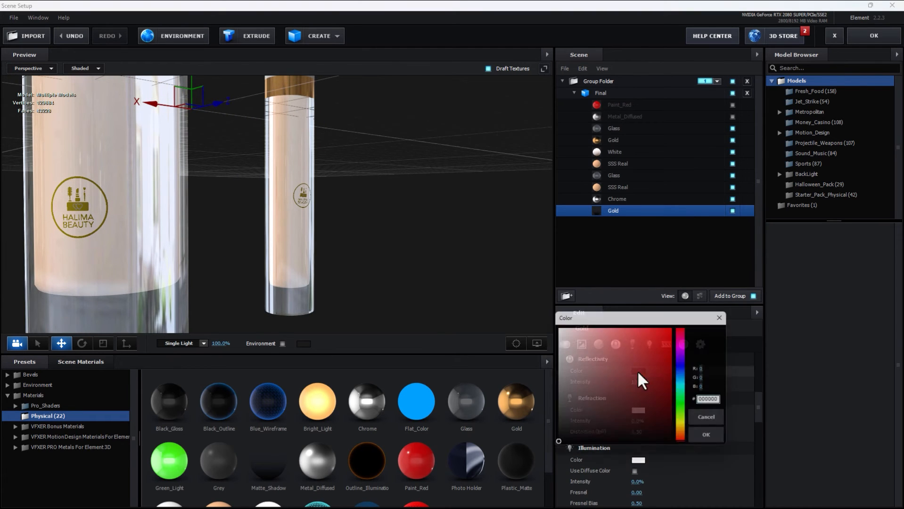
left_click_drag(572, 410, 550, 370)
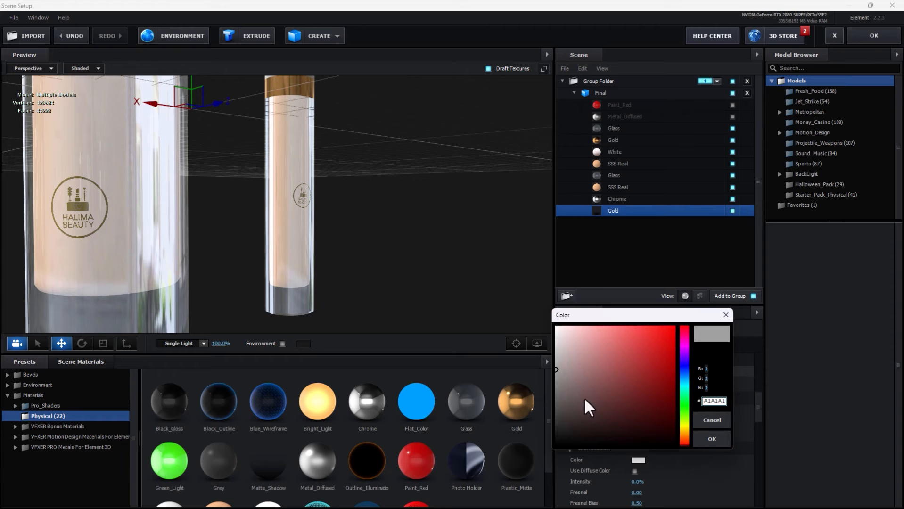
left_click_drag(584, 397, 547, 377)
left_click(727, 441)
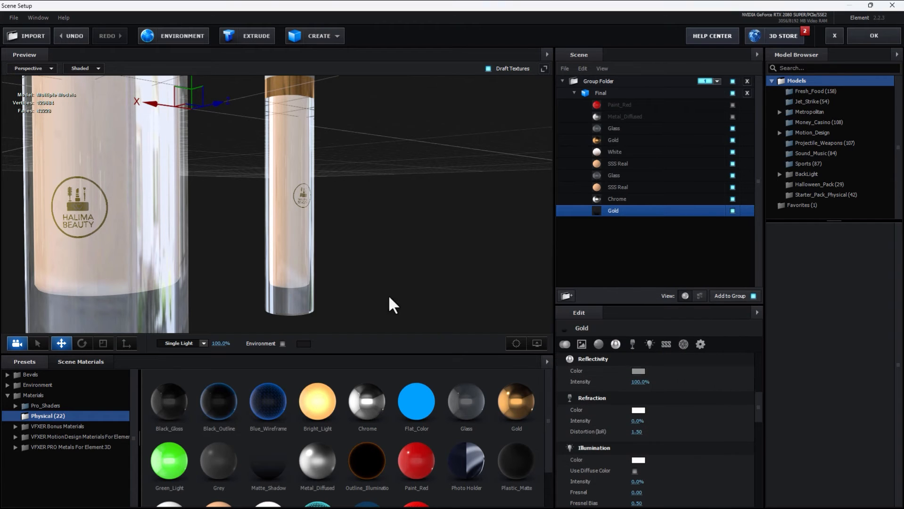
Step: Change the Gold label material's reflectivity color to a darker neutral gray
scroll(330, 264, "down", 4)
left_click_drag(330, 264, 345, 271)
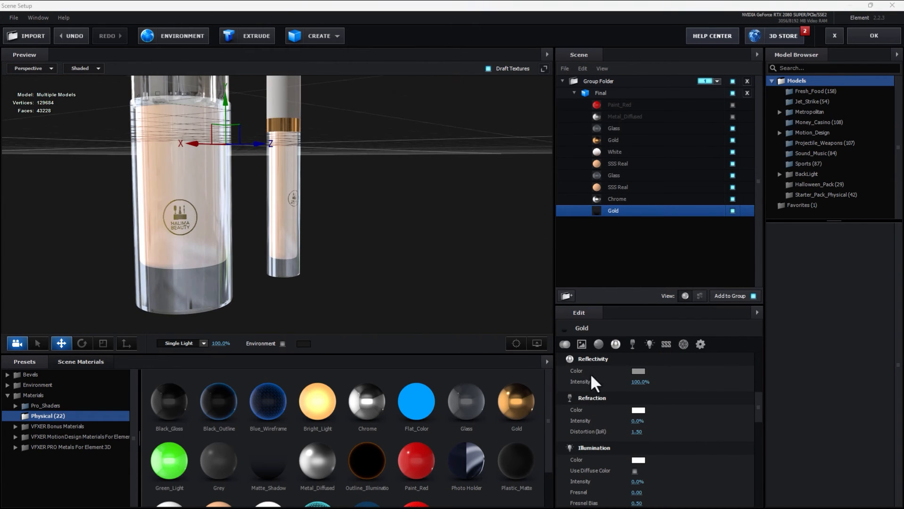
left_click(639, 371)
left_click_drag(613, 389, 550, 448)
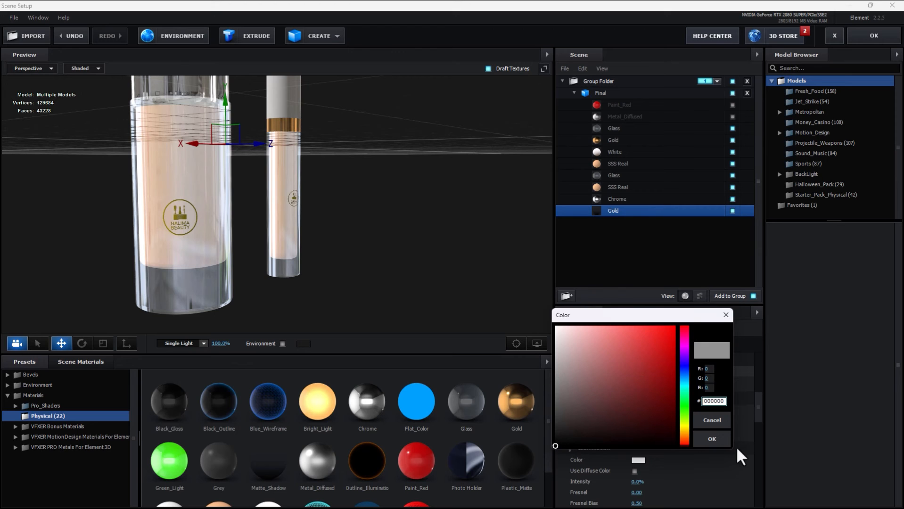
left_click_drag(583, 393, 549, 404)
left_click(710, 438)
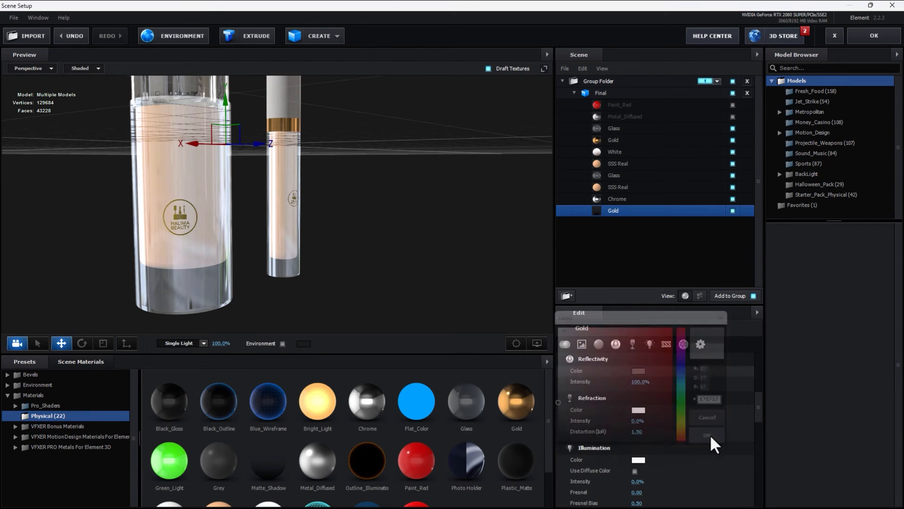
Step: Start replacing the scene's environment texture and browse to the BackLight_2K folder inside BackLight_Environments
left_click(175, 42)
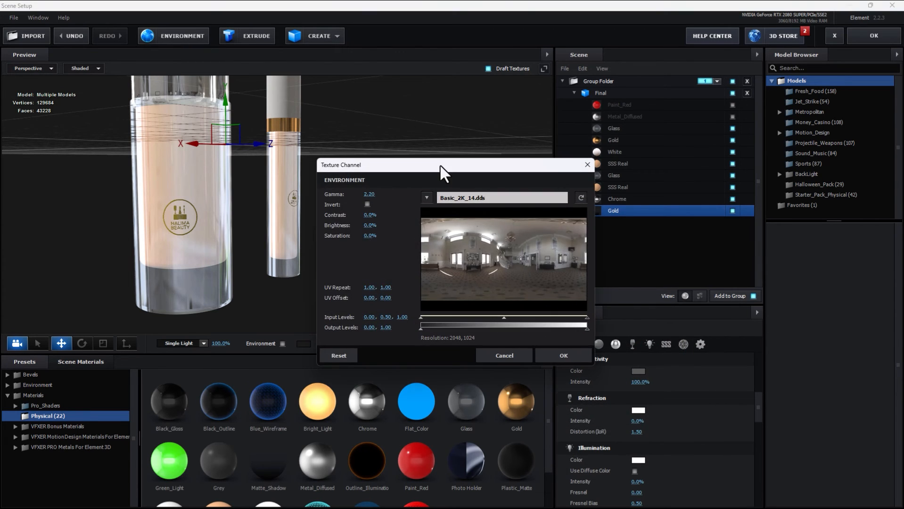
left_click(518, 208)
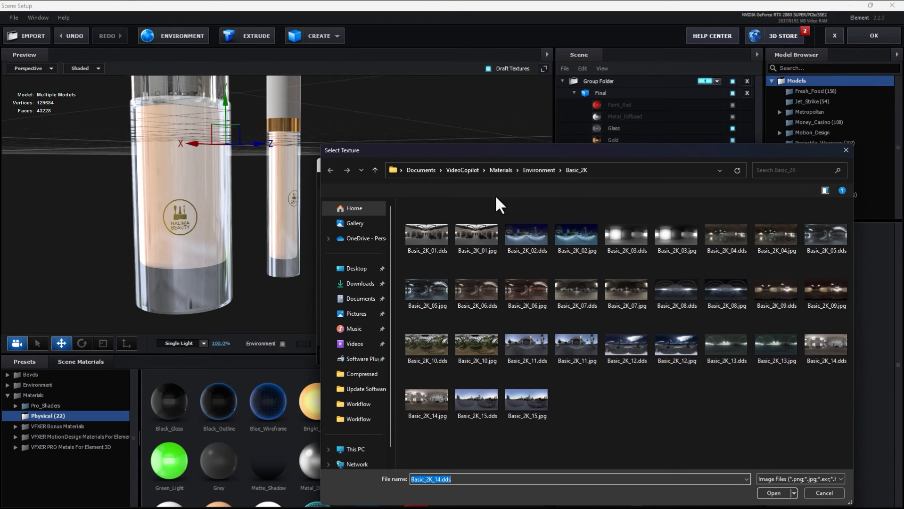
left_click(504, 167)
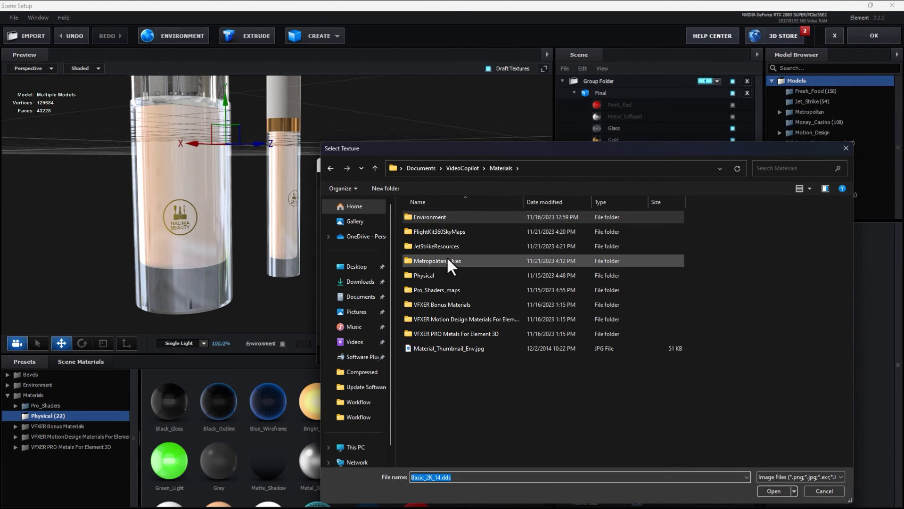
double_click(433, 216)
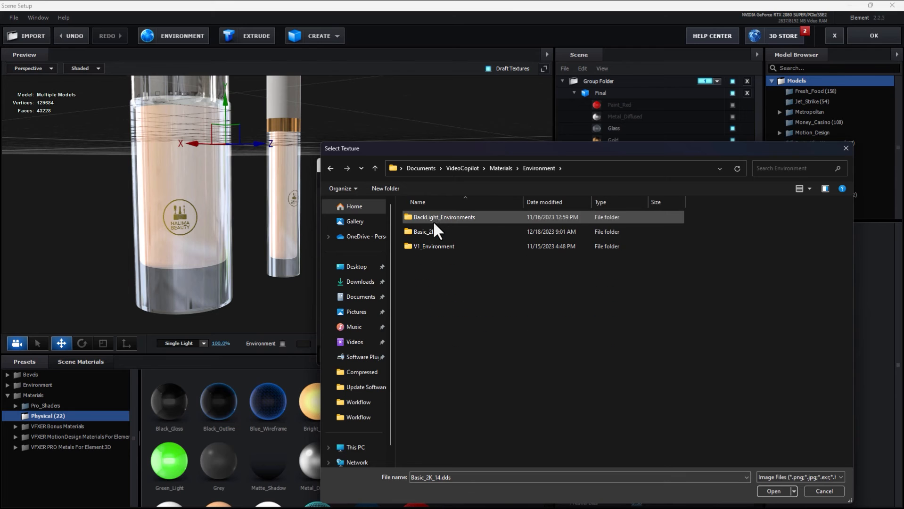
double_click(436, 218)
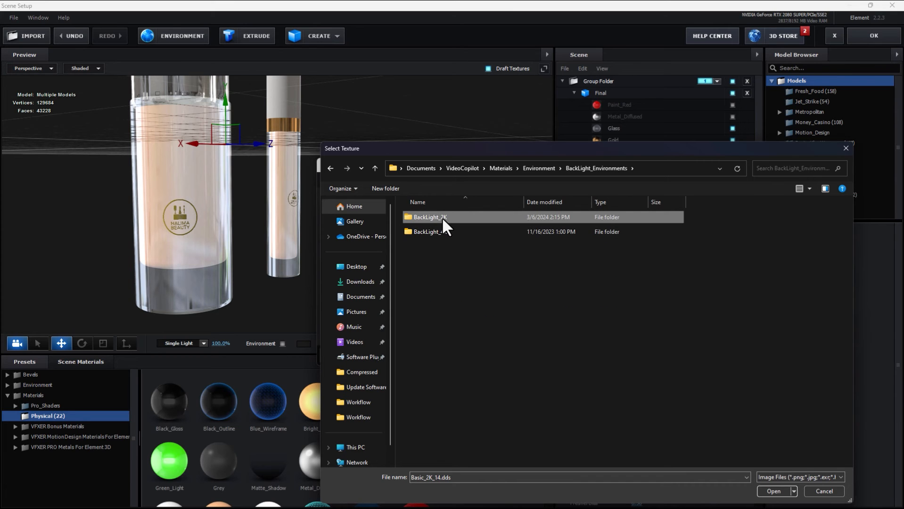
double_click(441, 217)
Step: Try BackLight_2K_26.jpg as the environment texture and view the bottles from another angle
scroll(690, 331, "down", 3)
scroll(687, 321, "down", 2)
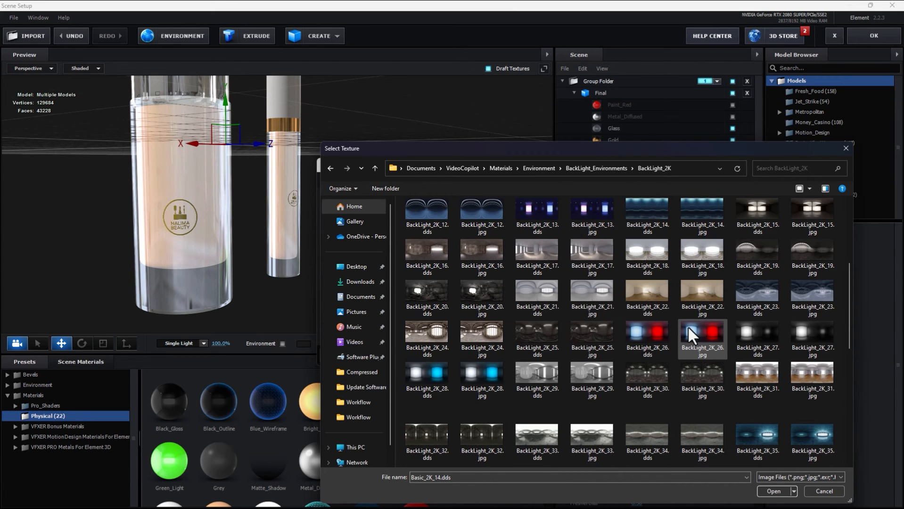
double_click(687, 326)
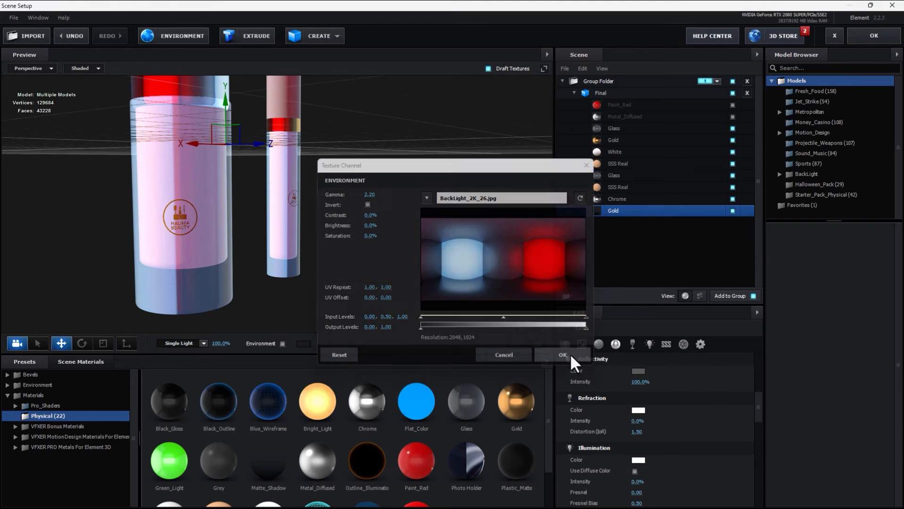
left_click(568, 355)
left_click_drag(370, 240, 441, 247)
Step: Try BackLight_2K_13.jpg as the scene's environment texture
left_click(179, 36)
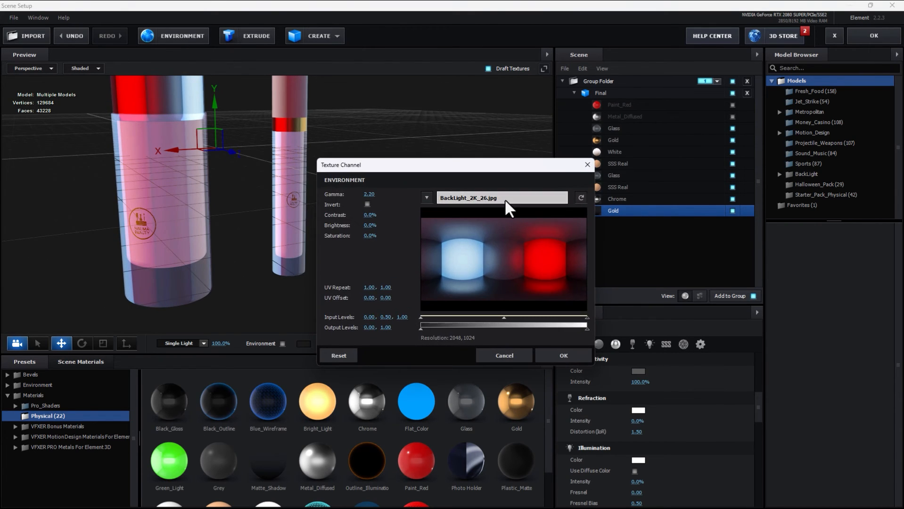
scroll(613, 349, "down", 6)
scroll(614, 348, "up", 2)
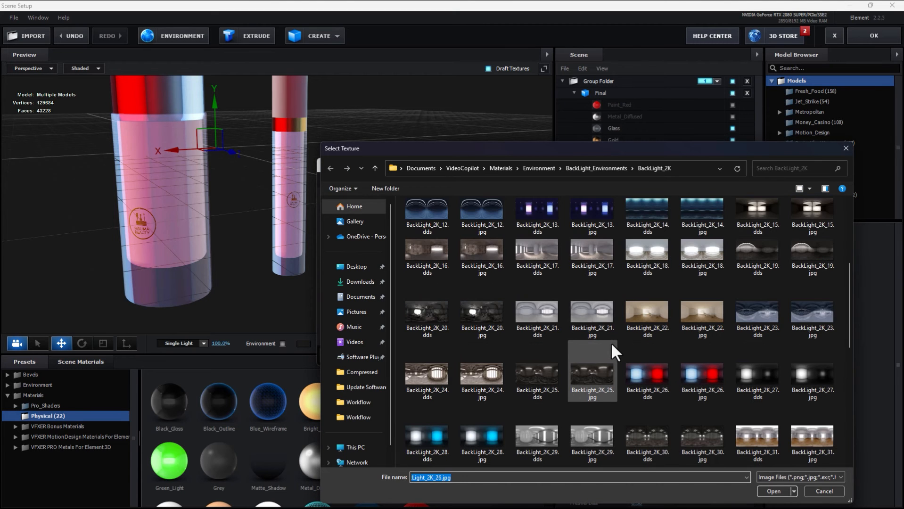
double_click(586, 212)
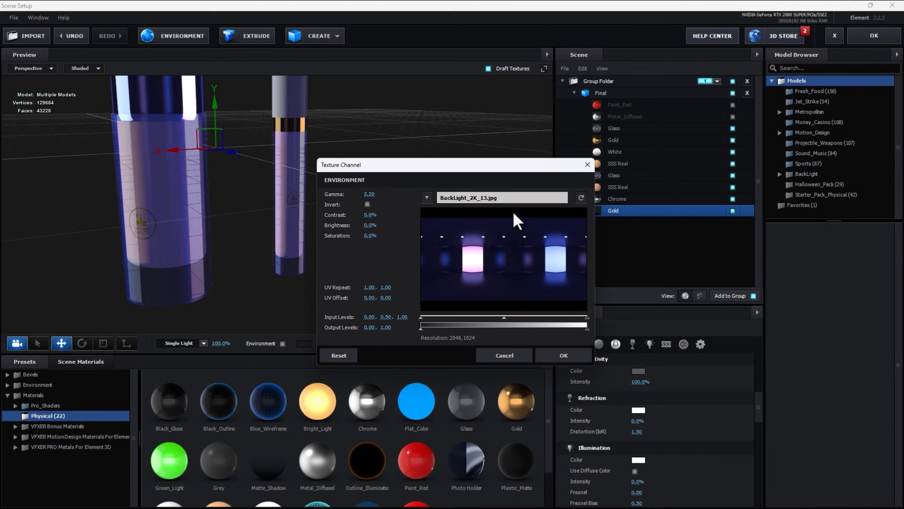
Step: Try BackLight_2K_28.jpg as the scene's environment texture
left_click(568, 279)
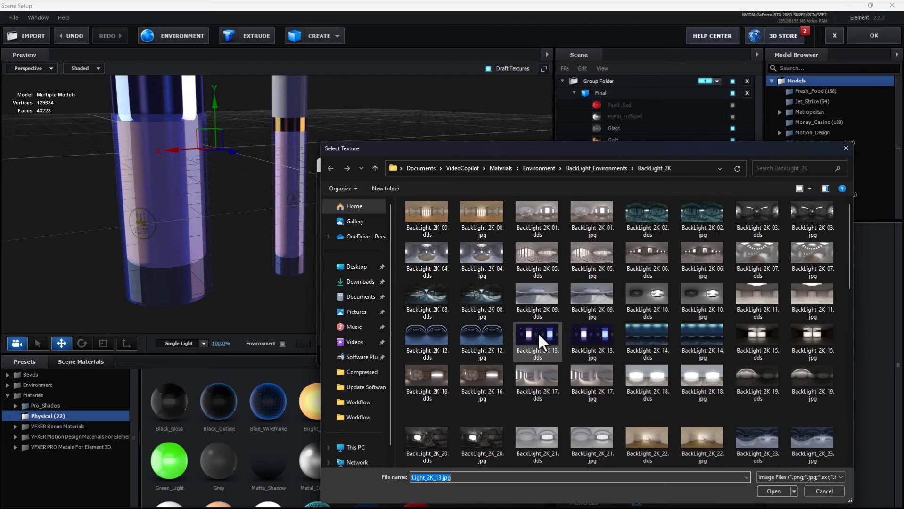
scroll(538, 331, "down", 3)
double_click(485, 395)
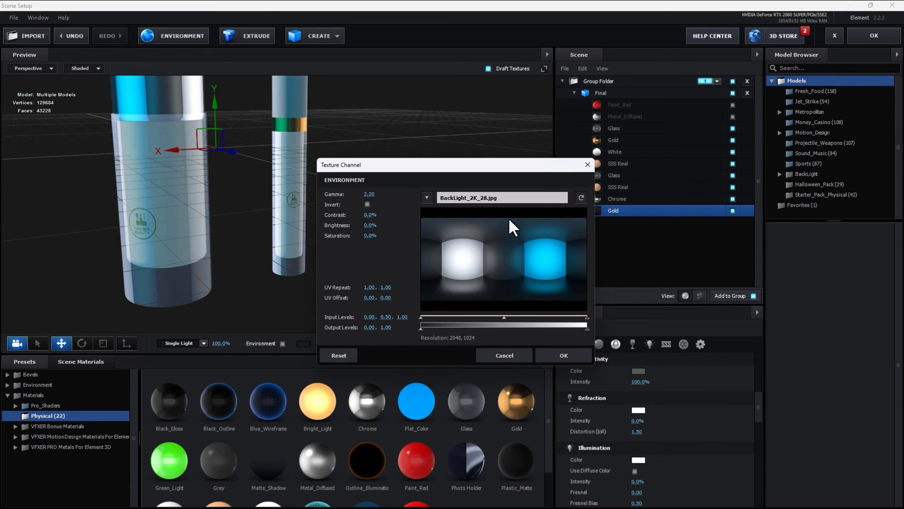
Step: Load BackLight_2K_35.dds from the BackLight_2K folder as the scene's environment texture
left_click(509, 197)
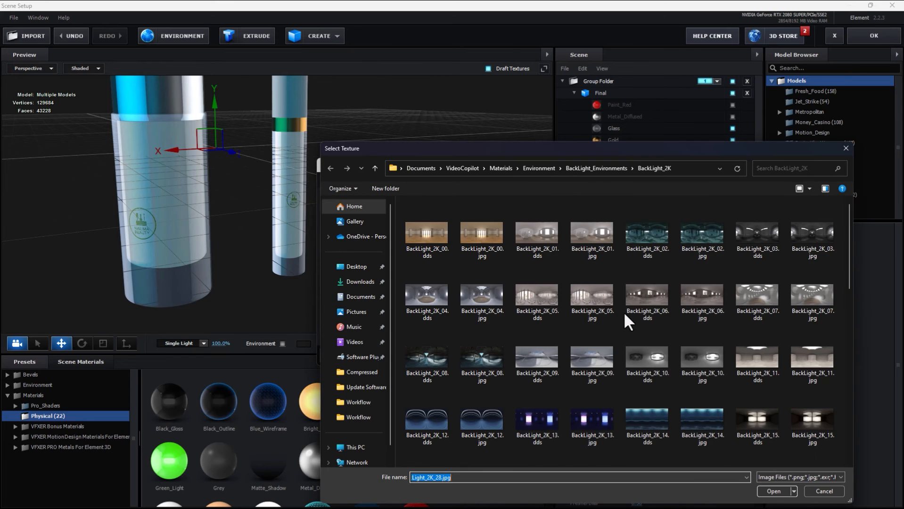
scroll(731, 310, "down", 5)
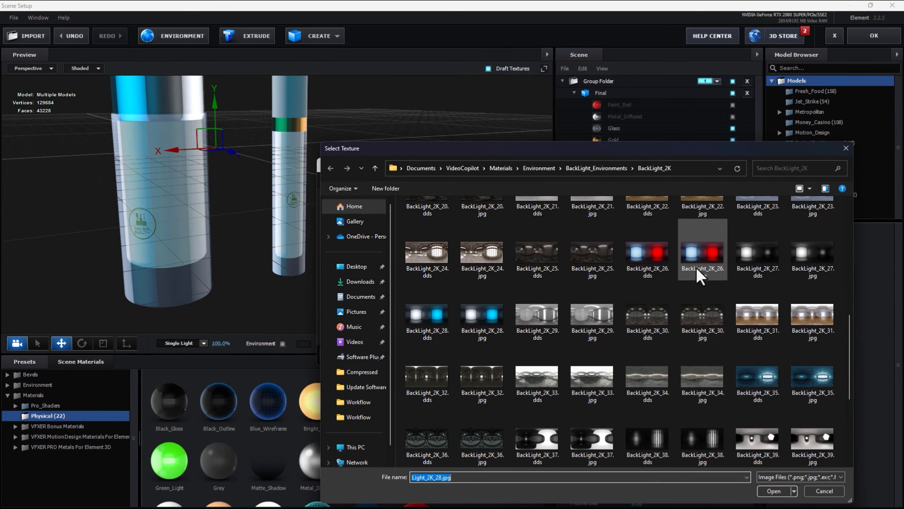
double_click(754, 377)
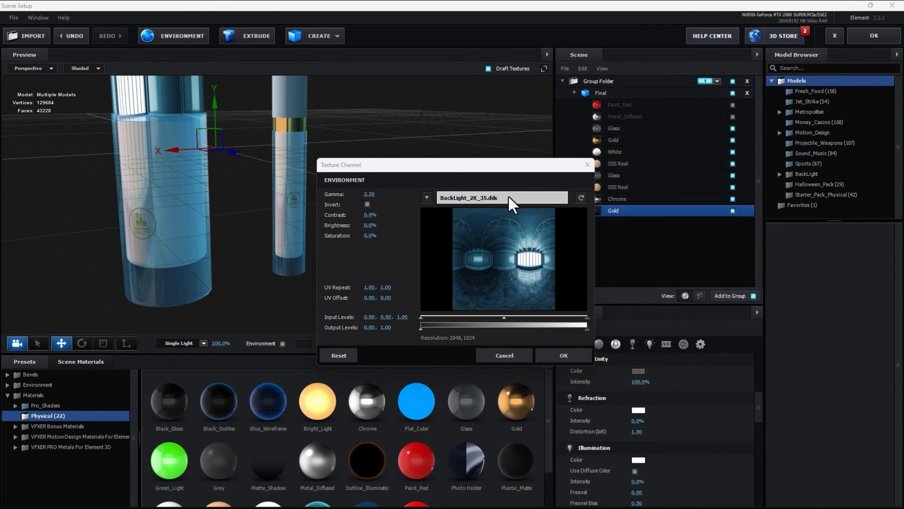
Step: Load BackLight_2K_26.jpg as the scene's environment texture and apply the scene setup to return to the composition
left_click(507, 196)
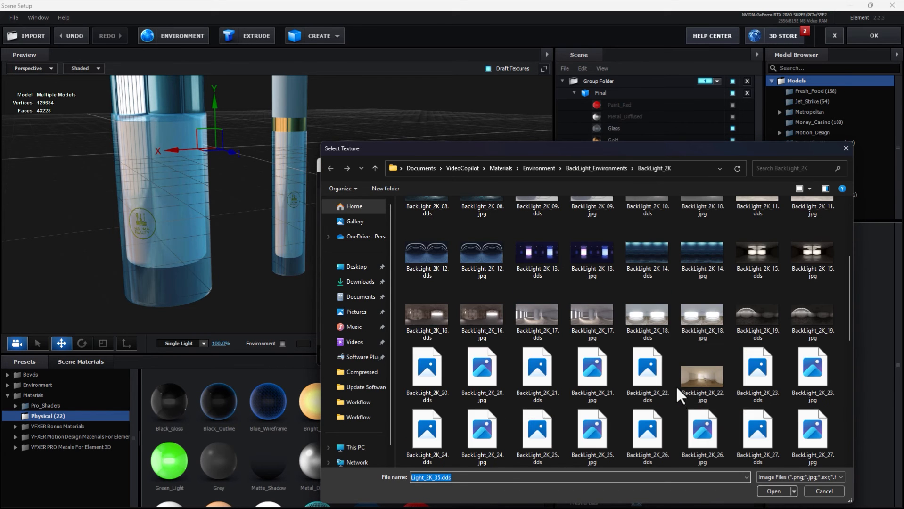
double_click(700, 262)
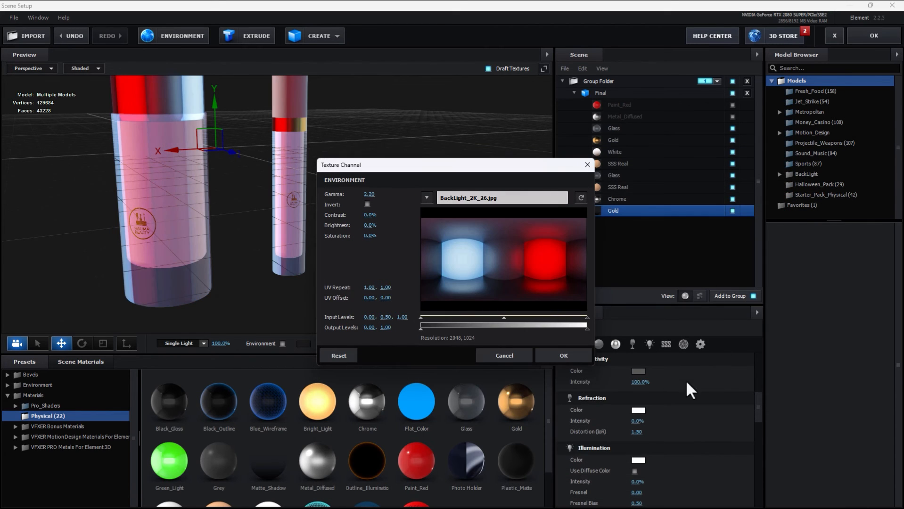
left_click(571, 351)
left_click_drag(415, 258, 329, 215)
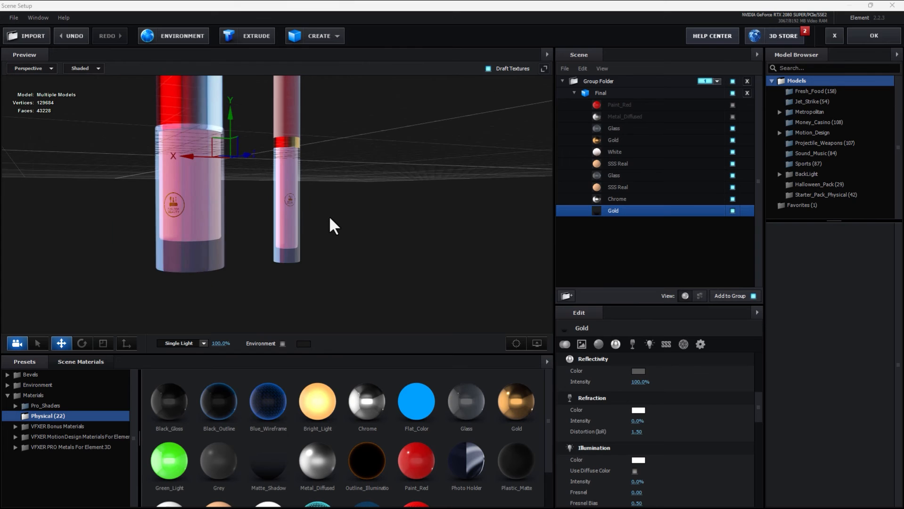
middle_click_drag(329, 216, 432, 269)
left_click(876, 34)
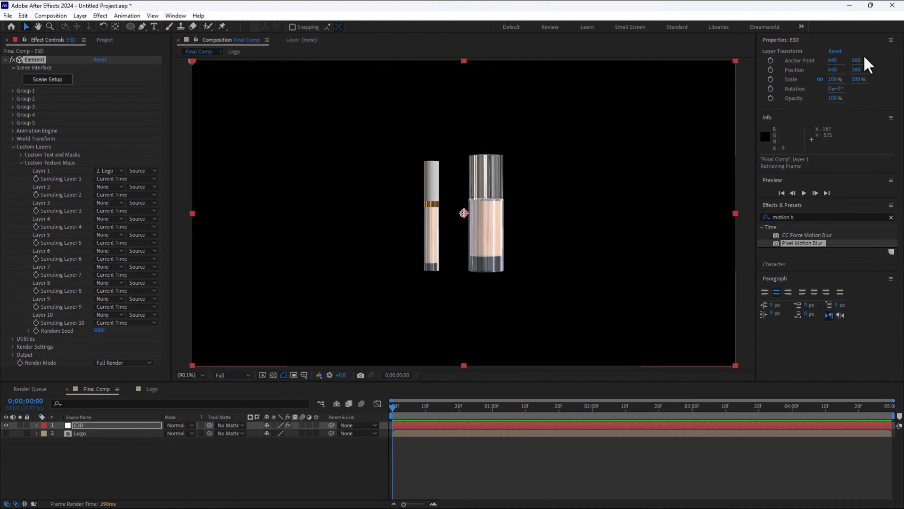
Step: Add a two-node camera with the 24mm preset to Final Comp
right_click(256, 460)
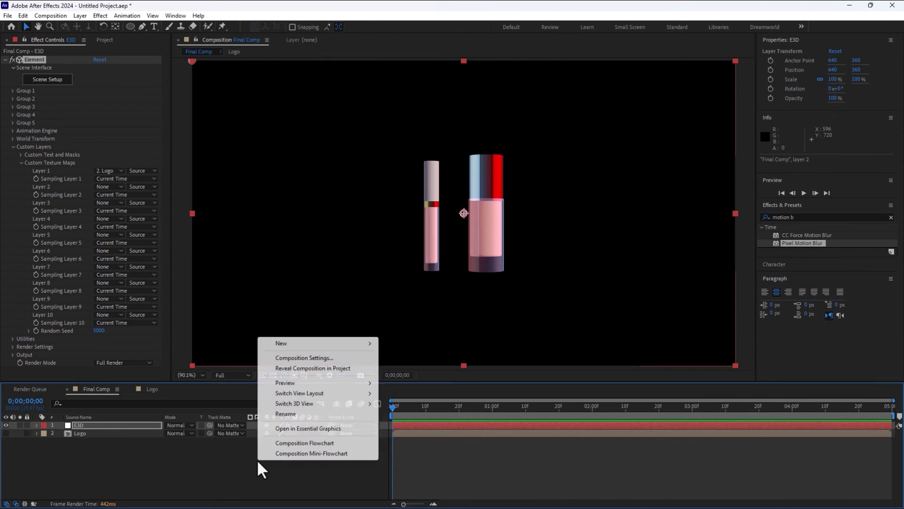
mouse_move(289, 346)
left_click(422, 389)
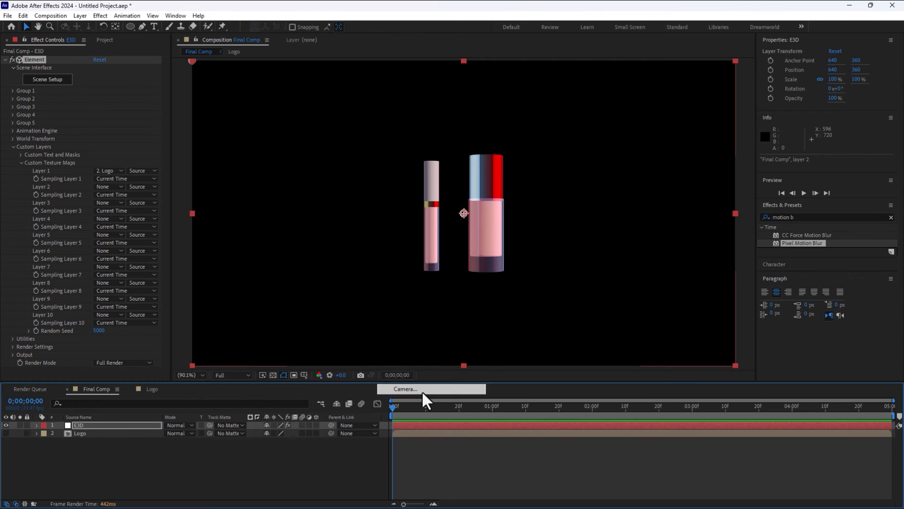
left_click(686, 163)
left_click(686, 208)
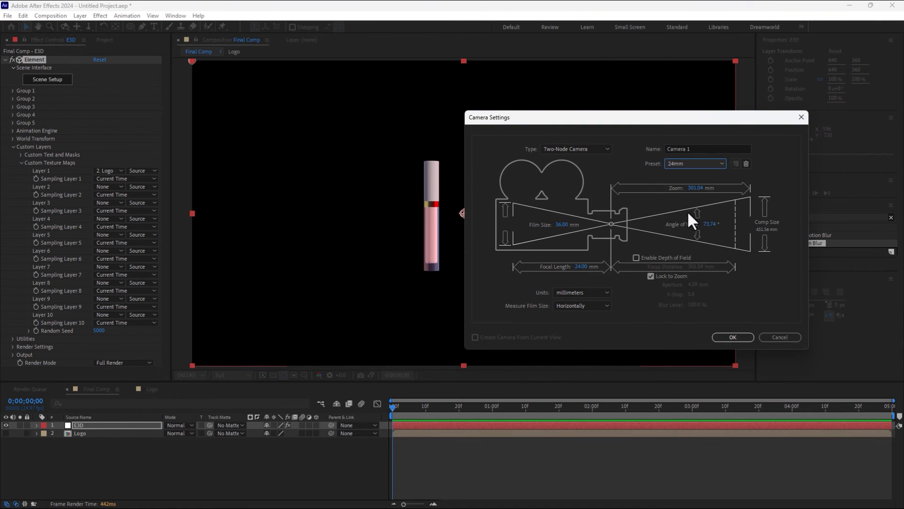
left_click(730, 337)
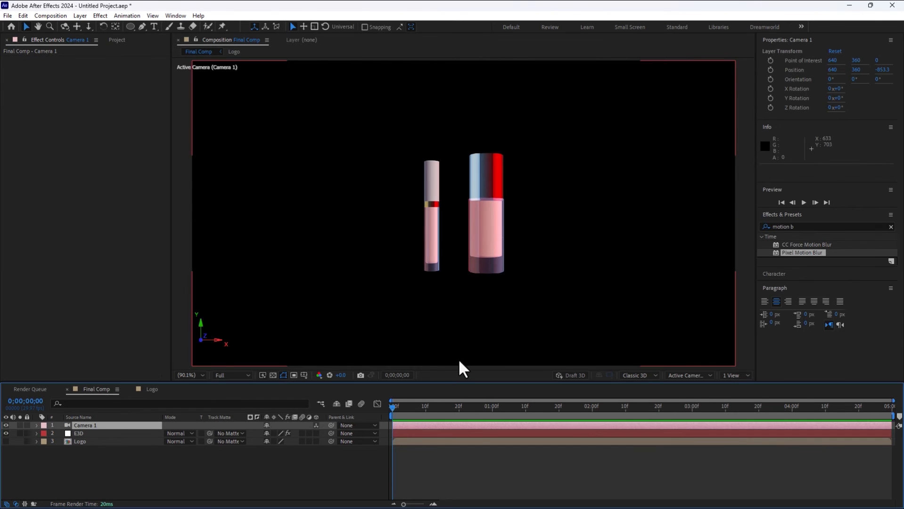
Step: Set Group 1's Y Rotation on the E3D layer to 149° and its X position to 638
left_click(83, 433)
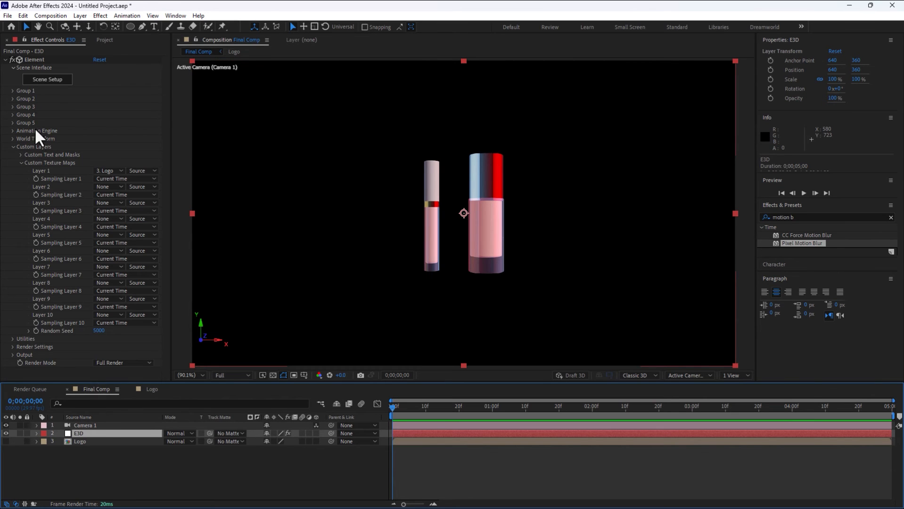
left_click(12, 91)
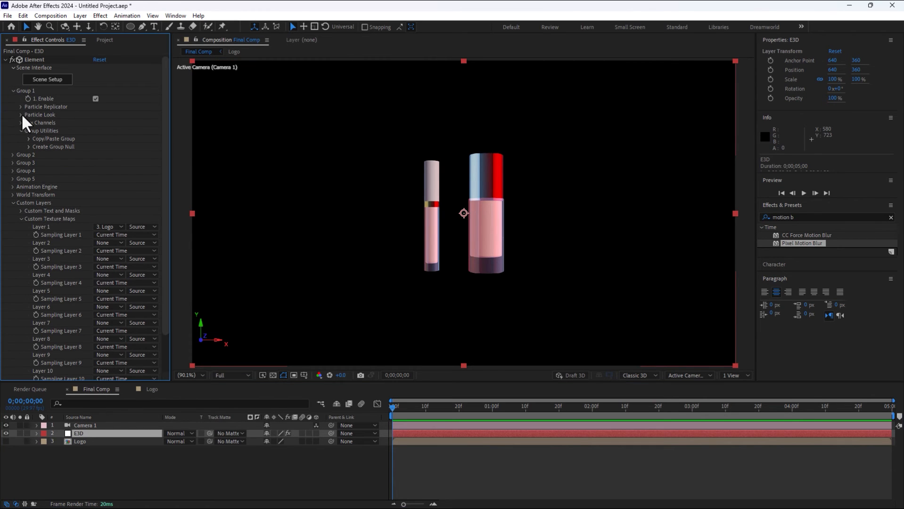
left_click(21, 106)
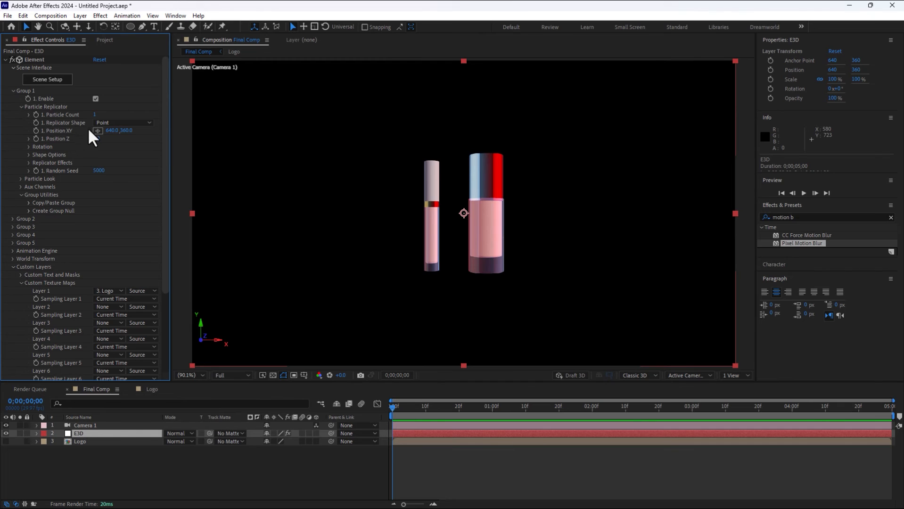
left_click(28, 147)
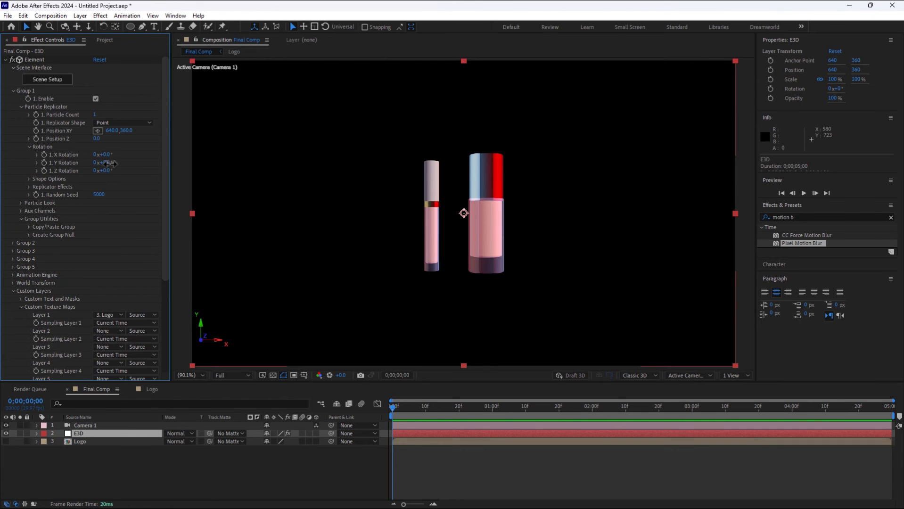
left_click_drag(105, 163, 166, 150)
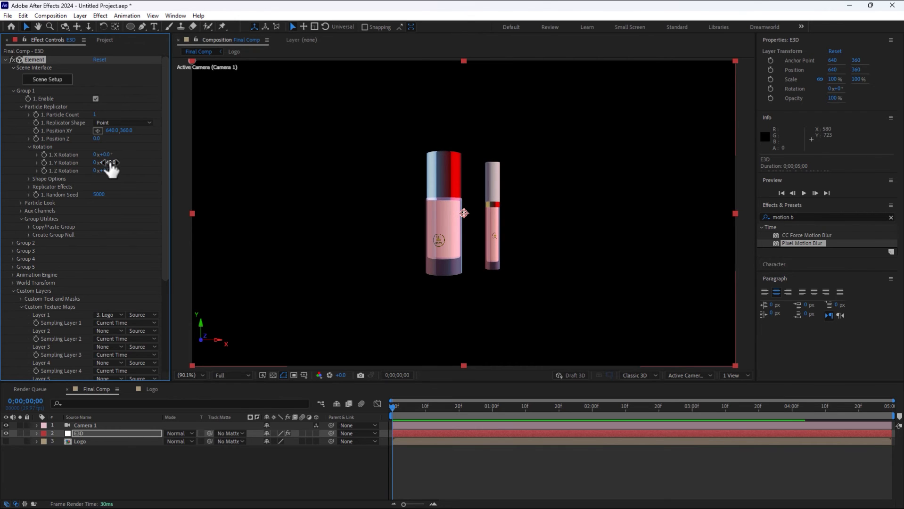
mouse_move(113, 130)
left_mouse_down()
mouse_move(137, 130)
mouse_move(112, 130)
left_mouse_up()
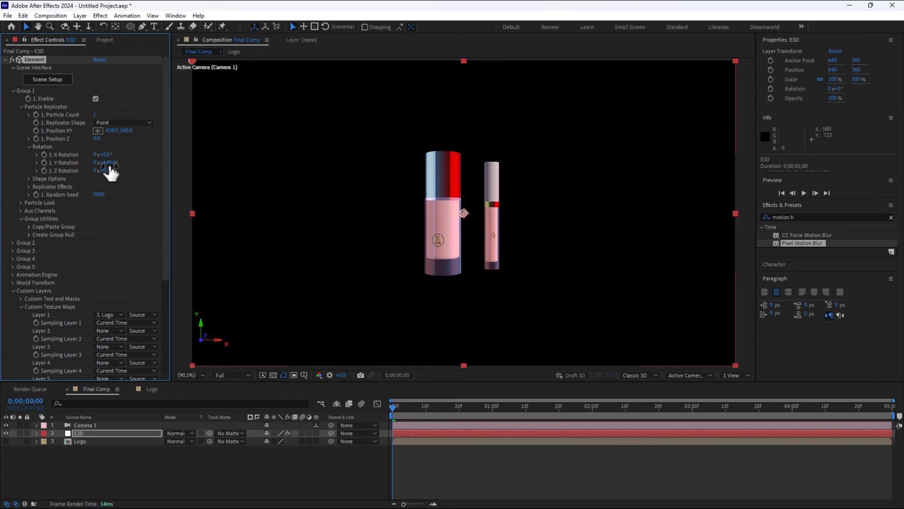
Step: Increase Group 1's Particle Size to about 15.50 and adjust the group's horizontal position
left_click(20, 203)
left_click_drag(99, 210, 128, 207)
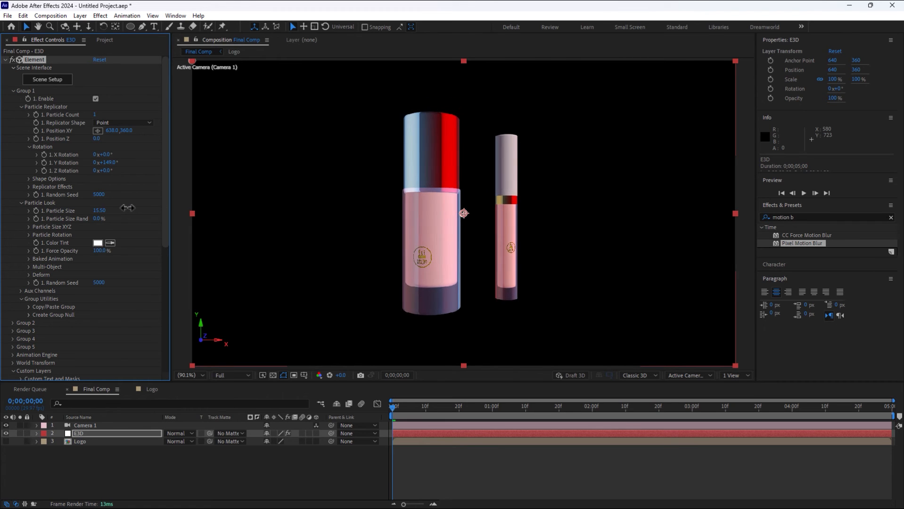
left_click_drag(112, 131, 265, 160)
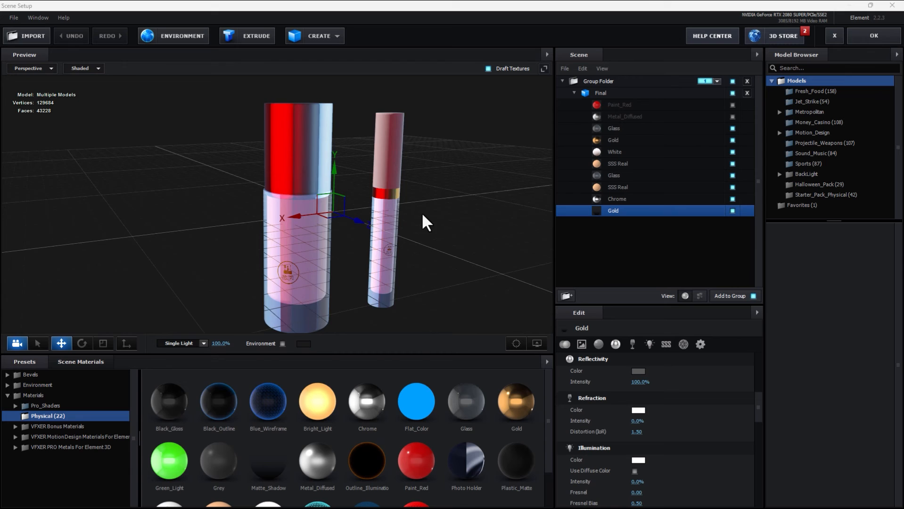
Step: Check the logo on the large bottle up close in Scene Setup and create a plane model in the same group folder
left_click_drag(421, 213, 264, 267)
scroll(253, 269, "up", 6)
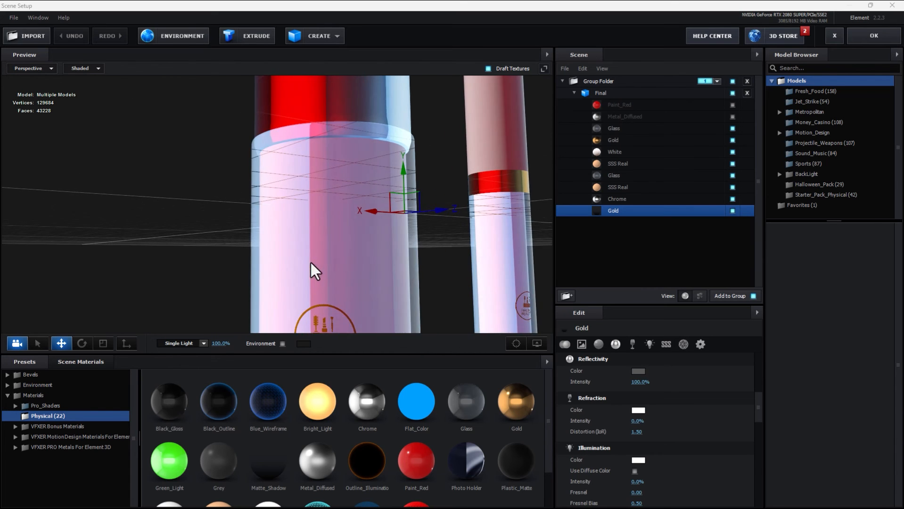
middle_click_drag(324, 266, 322, 160)
scroll(367, 217, "up", 3)
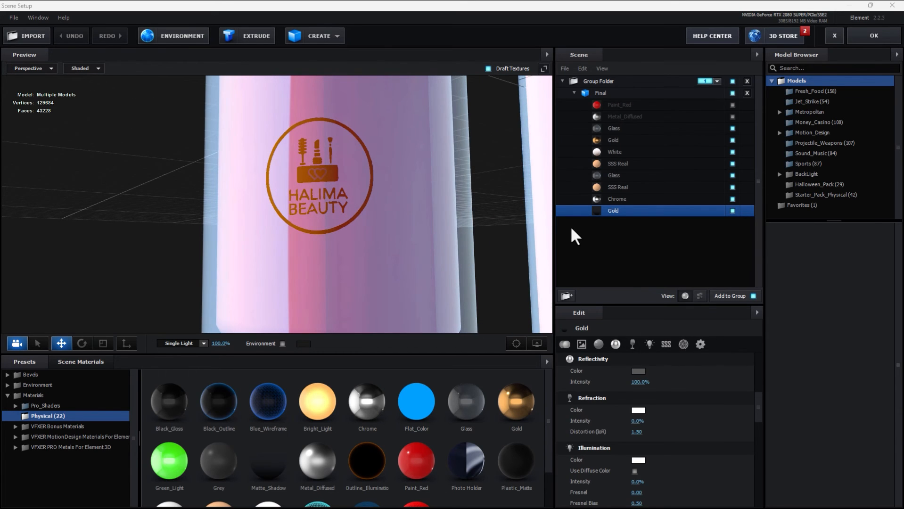
scroll(408, 198, "down", 8)
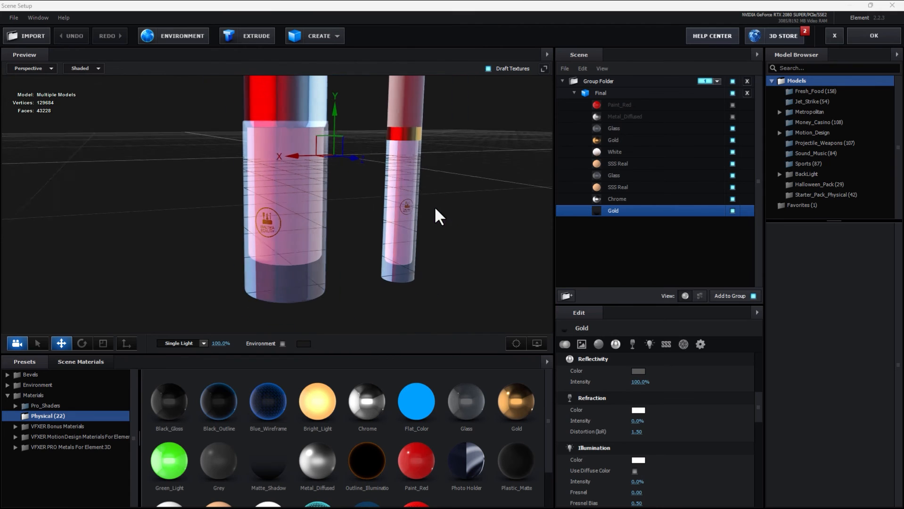
scroll(441, 214, "down", 2)
left_click(331, 40)
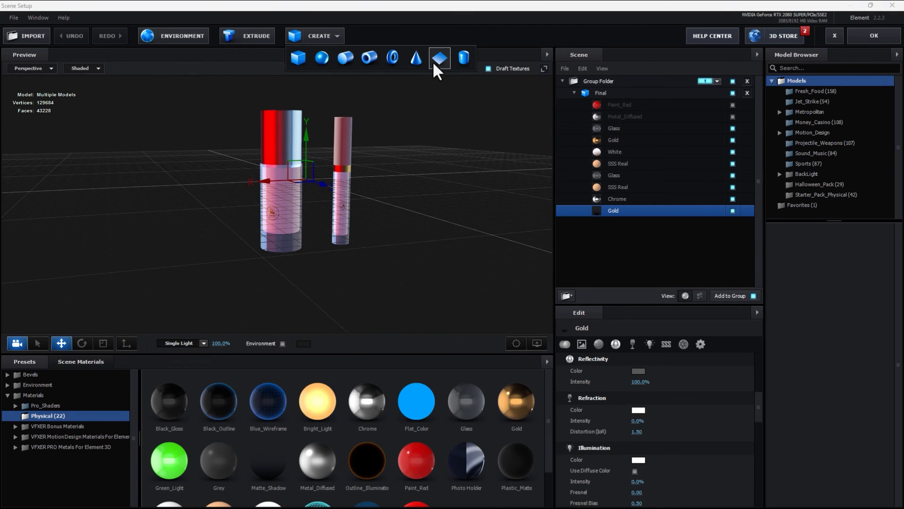
left_click(433, 60)
left_click_drag(620, 94, 633, 235)
Step: Scale the plane up uniformly to about 681% and lower it to about Y -0.55, under the bottles
left_click(103, 343)
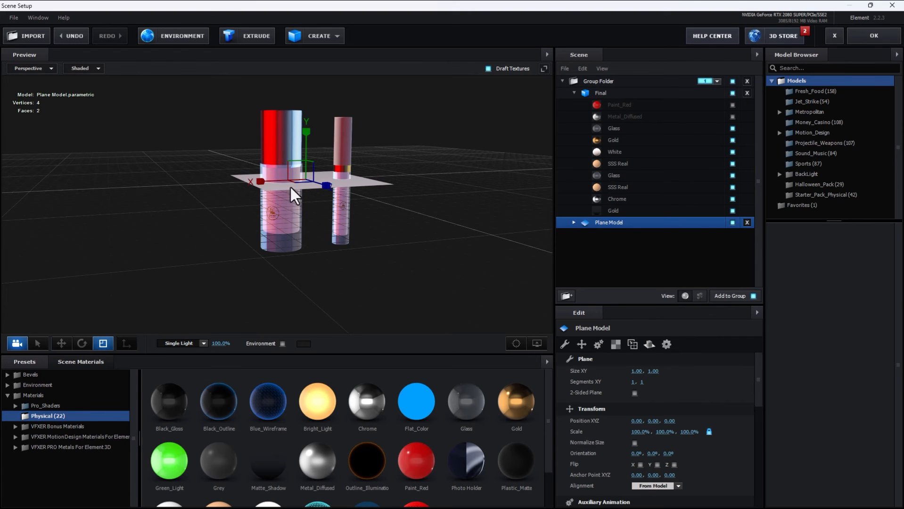
left_click_drag(289, 186, 397, 78)
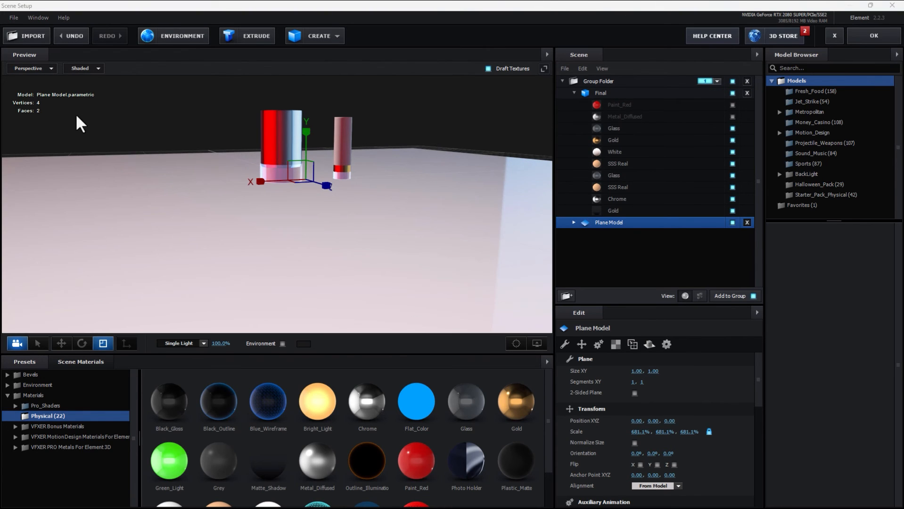
left_click(62, 343)
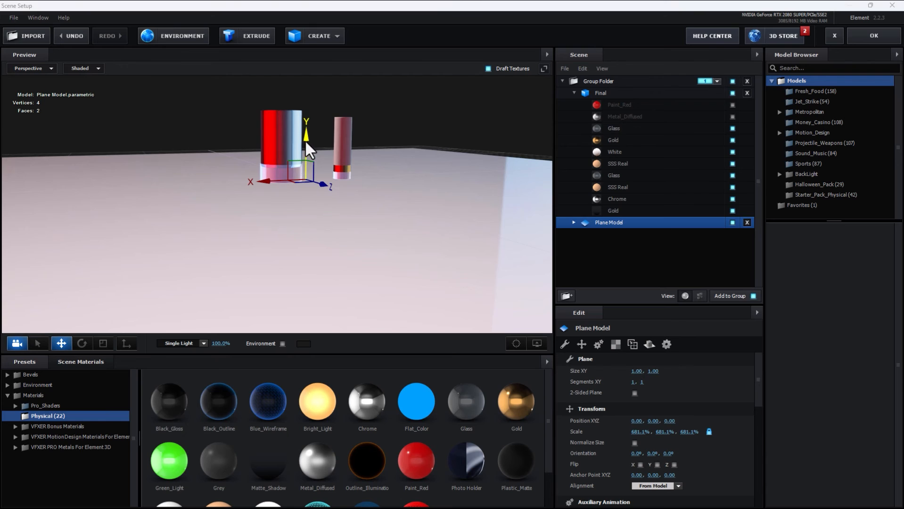
left_click_drag(305, 140, 320, 209)
Step: Try a dark blue material from the VFXER Motion Design Materials presets on the plane
double_click(47, 428)
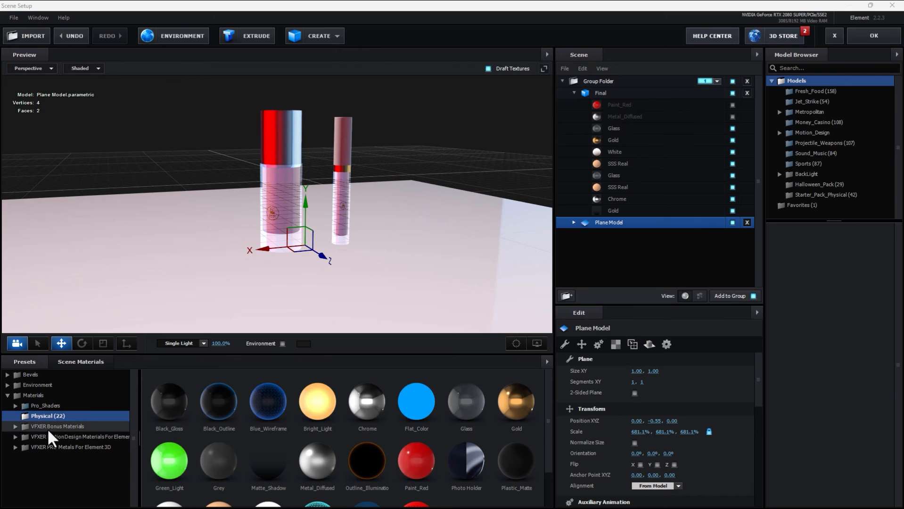
left_click(60, 438)
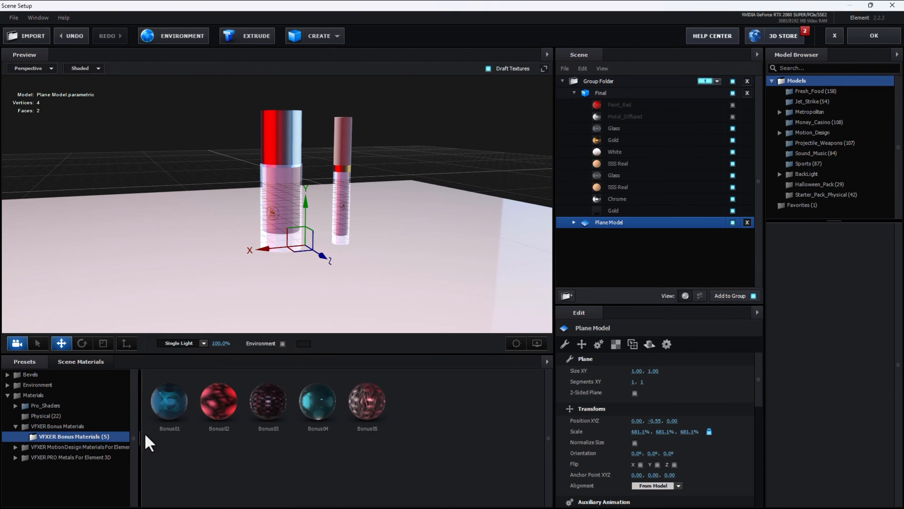
double_click(61, 448)
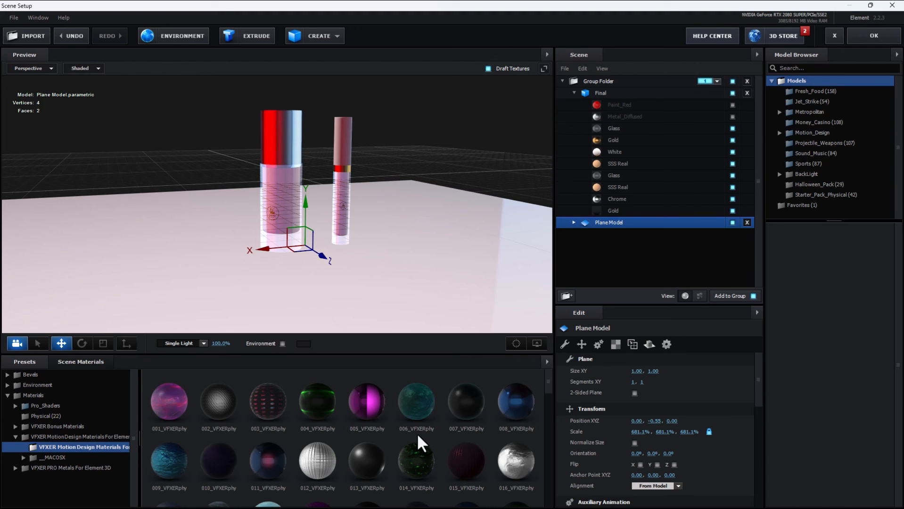
left_click_drag(510, 436, 484, 292)
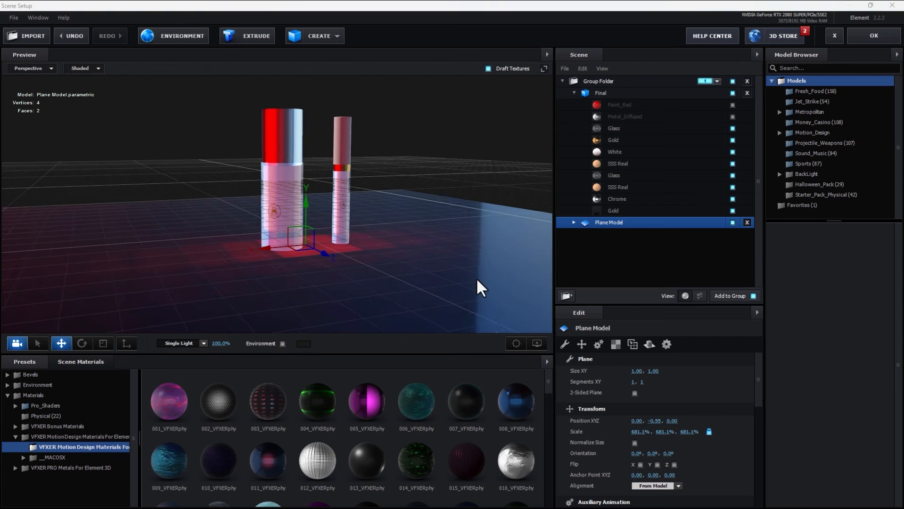
Step: Set the plane model's Reflect Mode to Mirror Surface
right_click(623, 225)
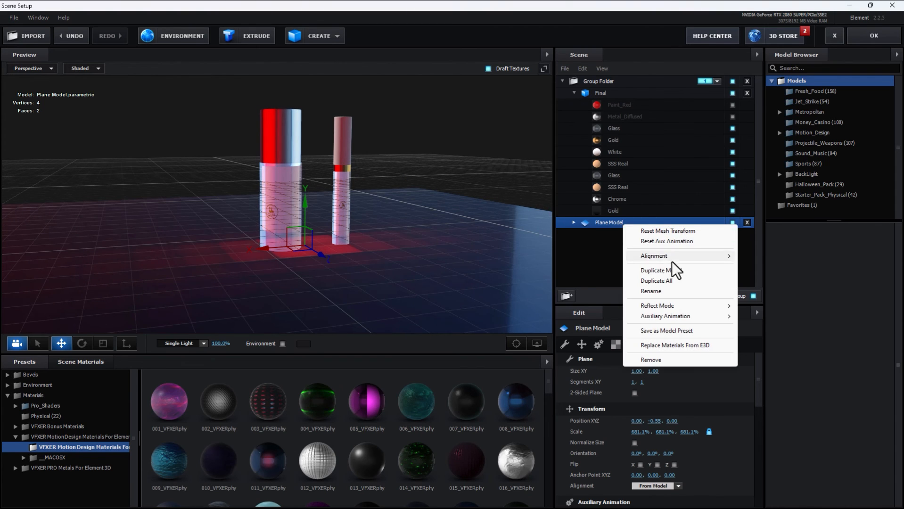
mouse_move(671, 306)
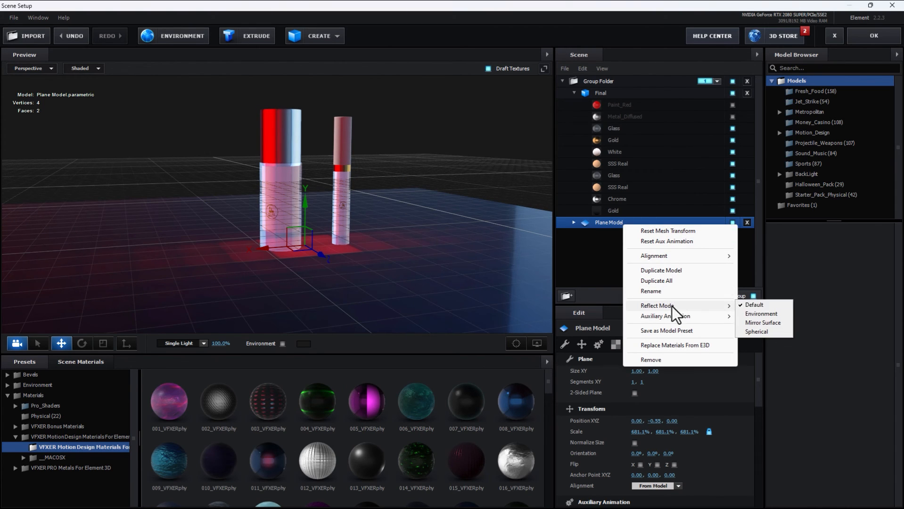
left_click(763, 323)
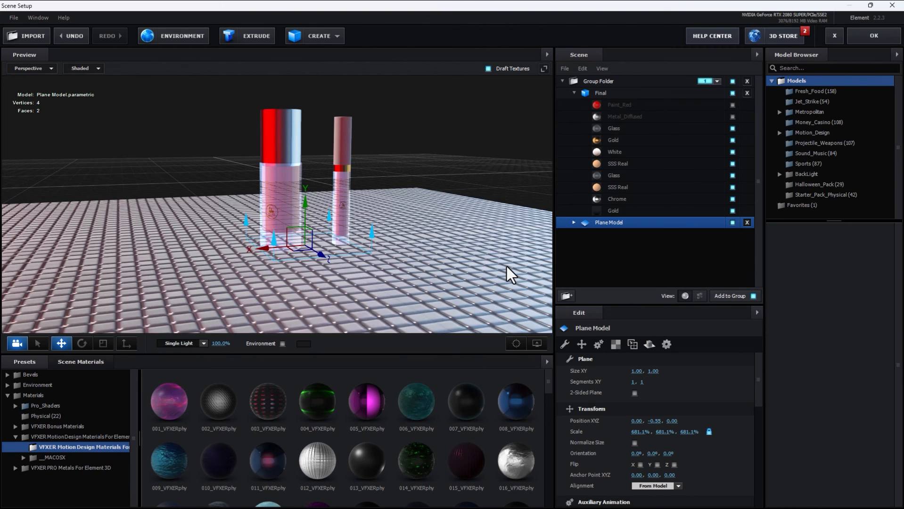
Step: Try 042_VFXERphy and another dark patterned VFXER material on the plane
scroll(403, 447, "down", 5)
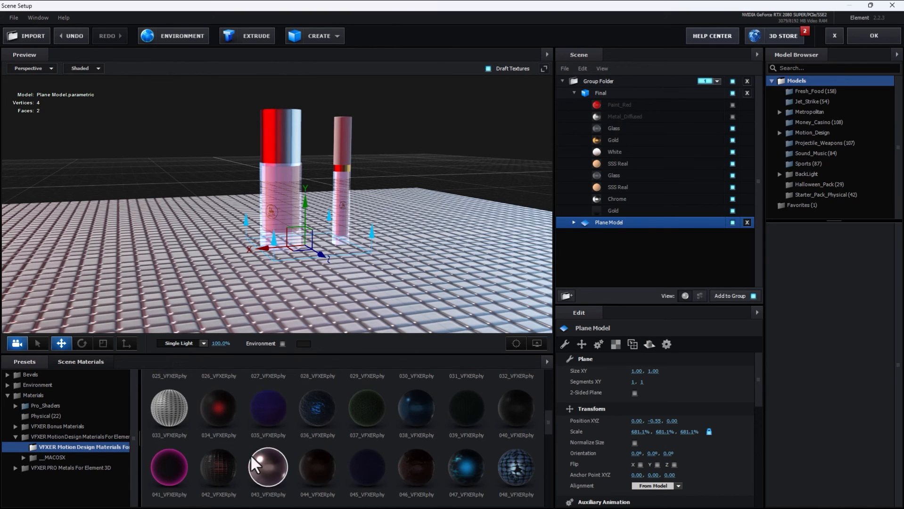
left_click_drag(226, 465, 469, 245)
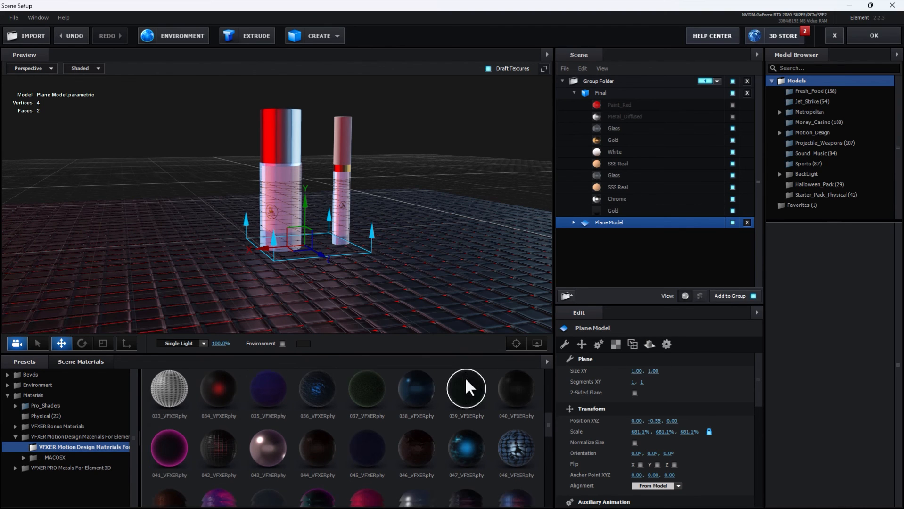
scroll(459, 410, "down", 3)
left_click_drag(301, 404, 476, 260)
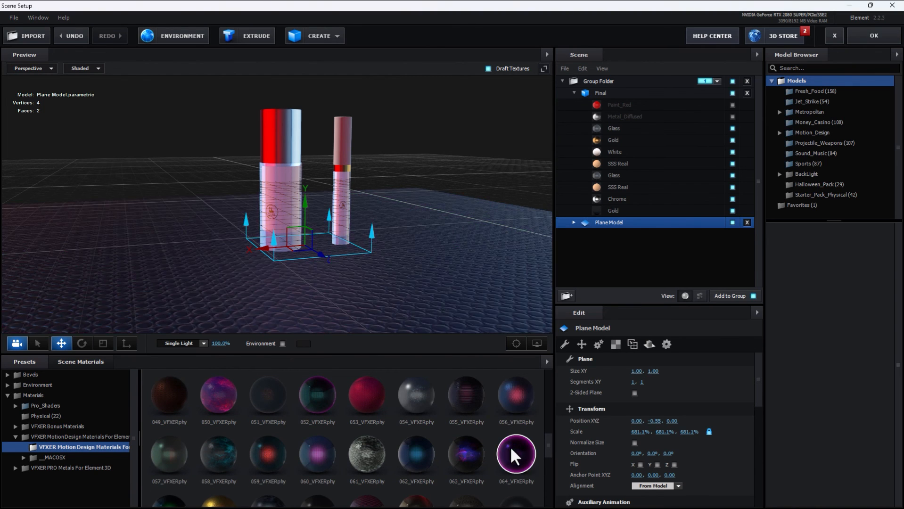
Step: Try 064_VFXERphy on the plane and replace it with 054_VFXERphy
left_click_drag(515, 450, 452, 245)
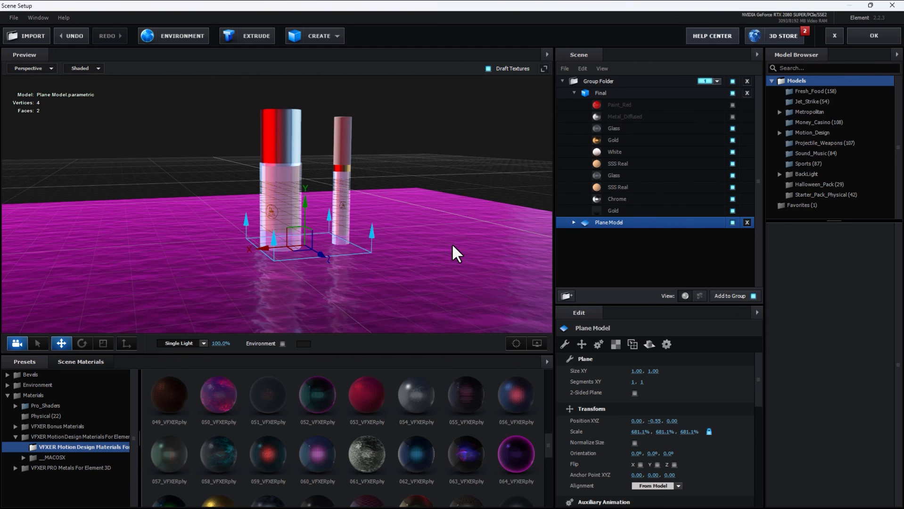
left_click_drag(416, 394, 488, 277)
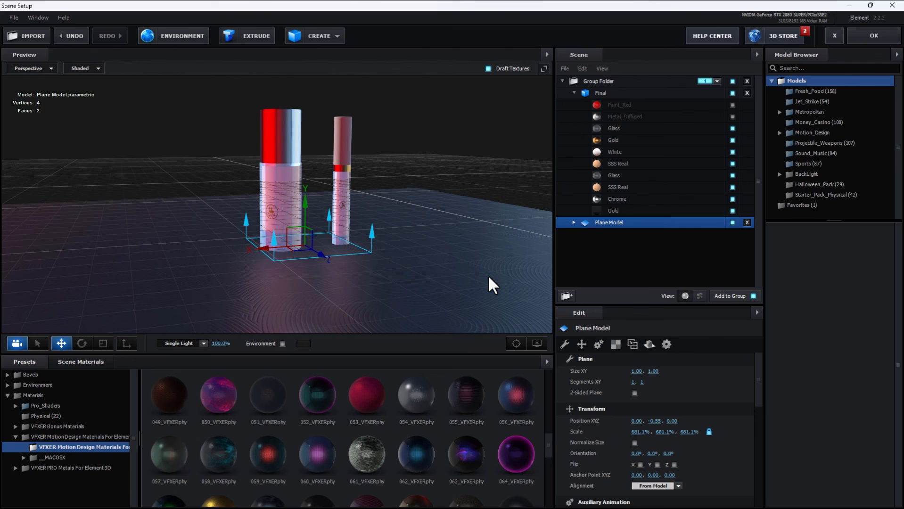
Step: Try 065_VFXERphy, 070_VFXERphy and another dark glossy VFXER material on the plane
scroll(437, 414, "down", 2)
scroll(435, 434, "down", 1)
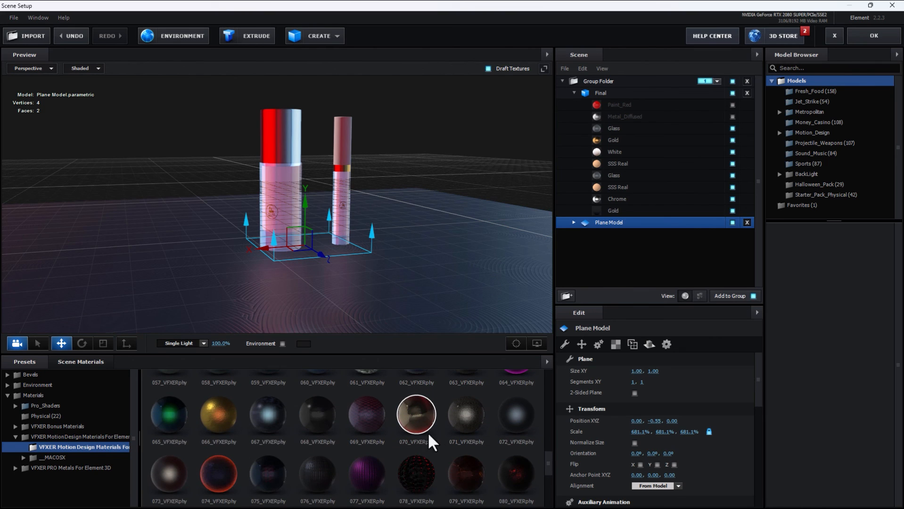
left_click_drag(164, 417, 494, 264)
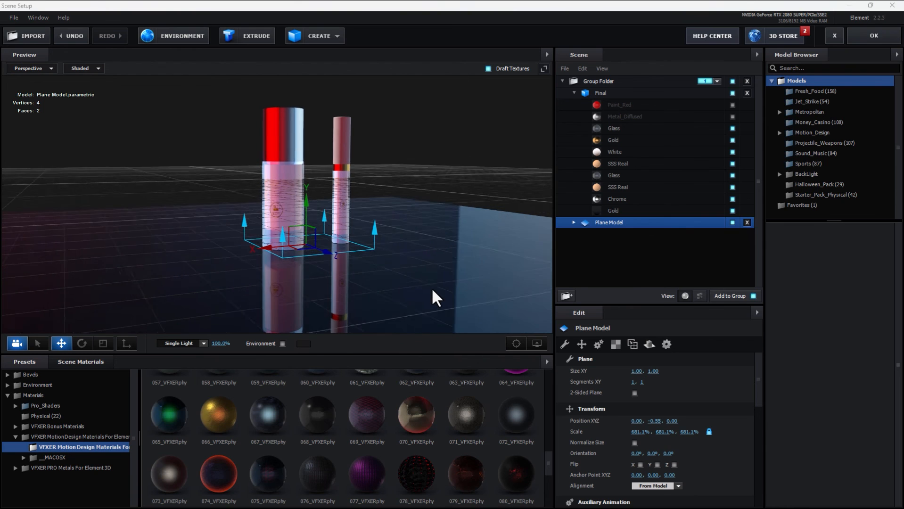
left_click_drag(424, 405, 429, 297)
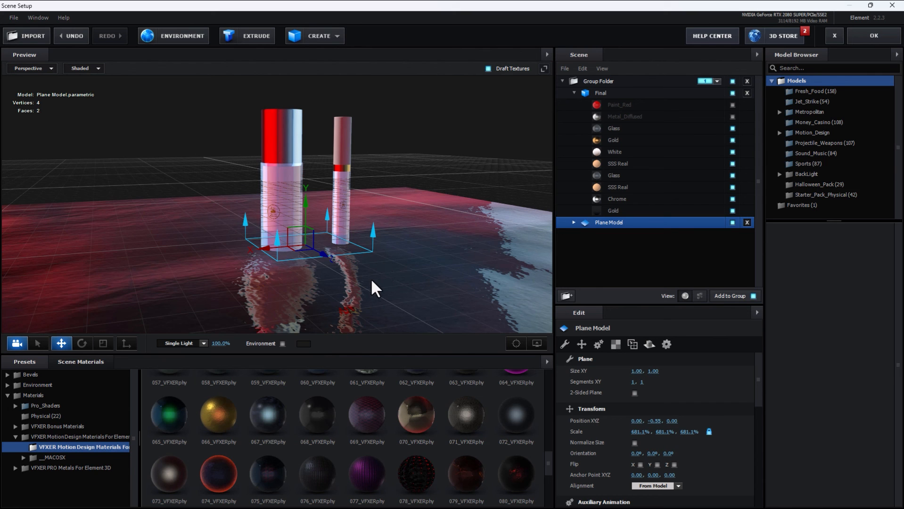
left_click_drag(341, 315, 411, 298)
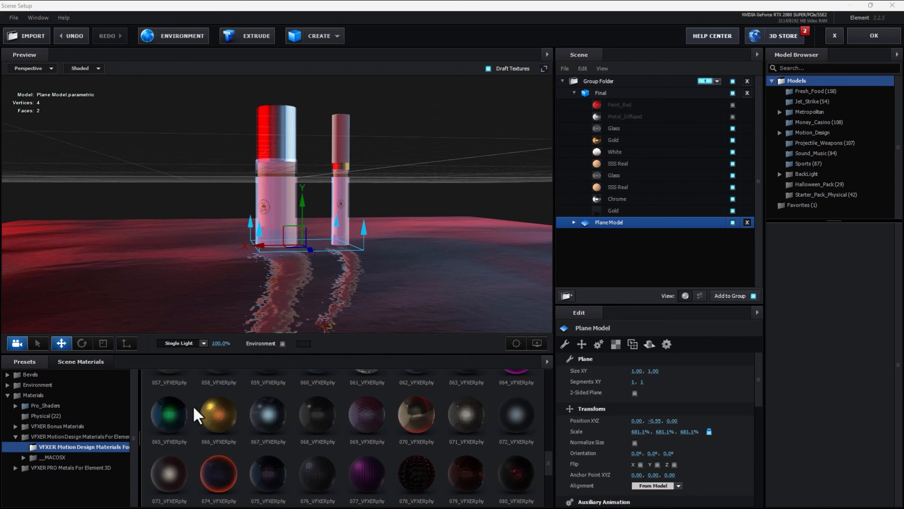
left_click_drag(187, 398, 449, 294)
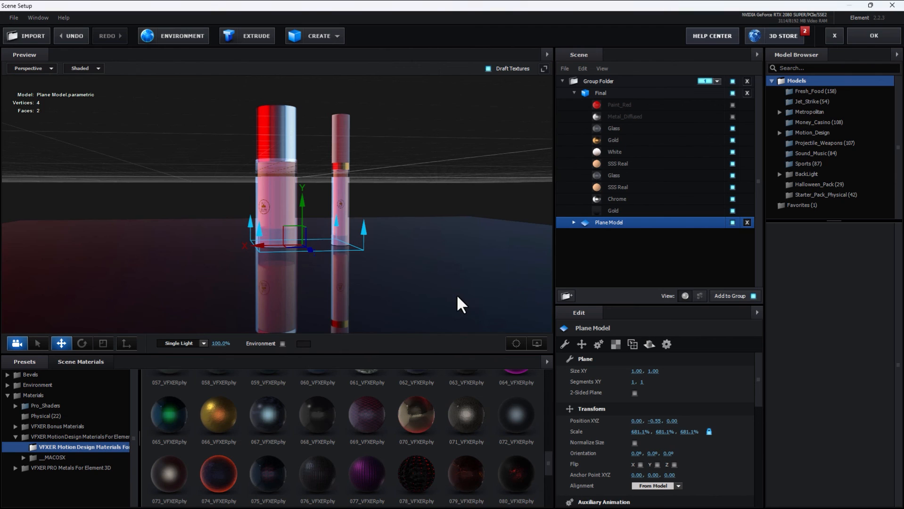
Step: Try a swirled blue-purple VFXER material and a green checkered one on the plane
scroll(458, 428, "down", 3)
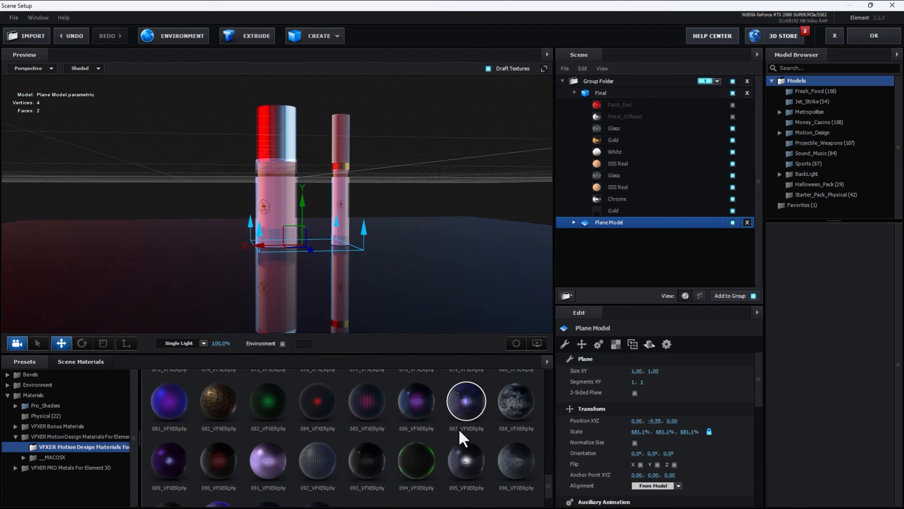
left_click_drag(429, 403, 497, 276)
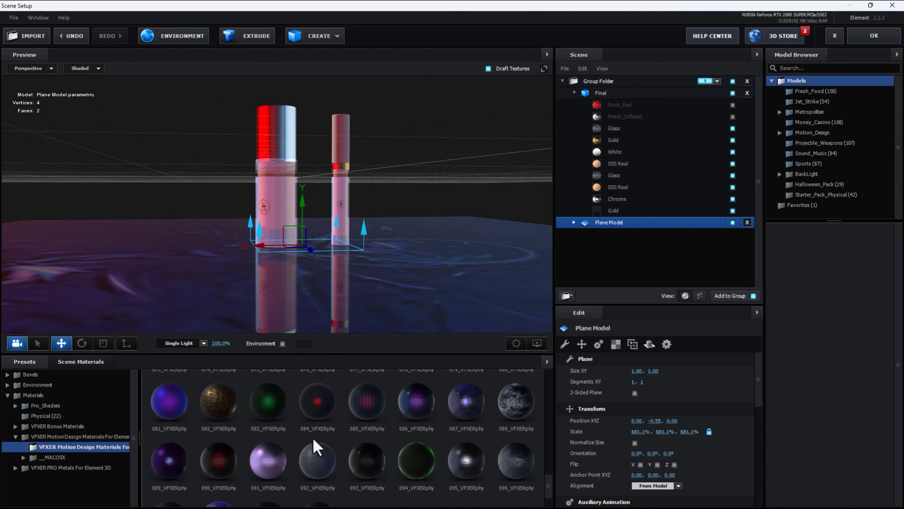
left_click_drag(452, 458, 469, 310)
left_click_drag(170, 398, 377, 294)
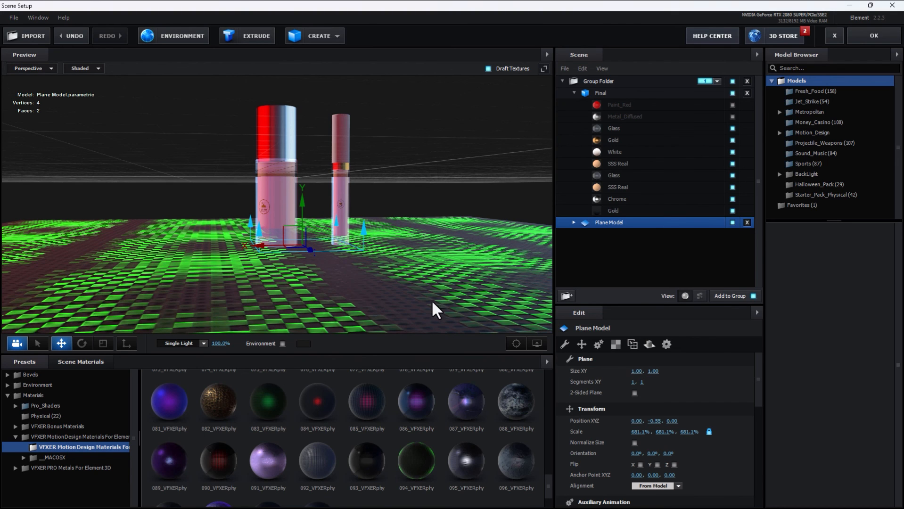
Step: Try 098_VFXERphy on the plane, replace it with the dark glossy 095_VFXERphy and accept the scene setup
scroll(362, 440, "down", 1)
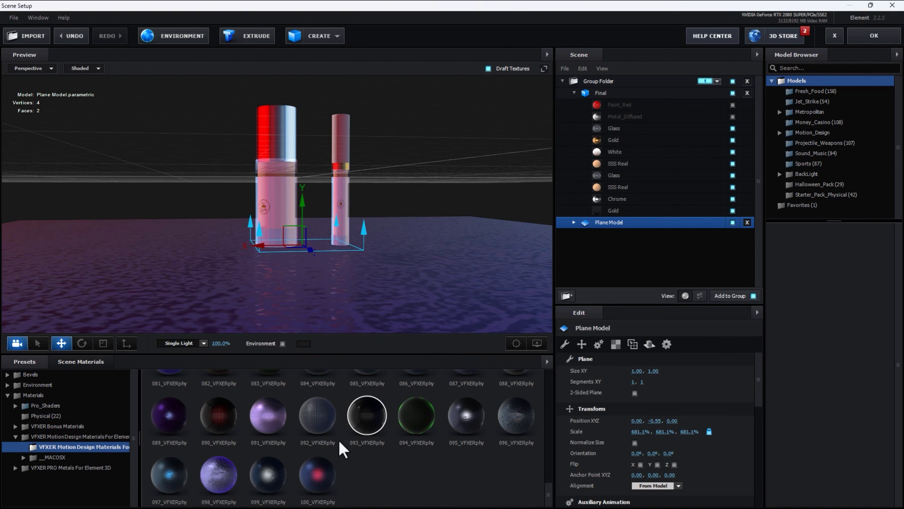
left_click_drag(218, 475, 452, 288)
left_click_drag(231, 428, 440, 301)
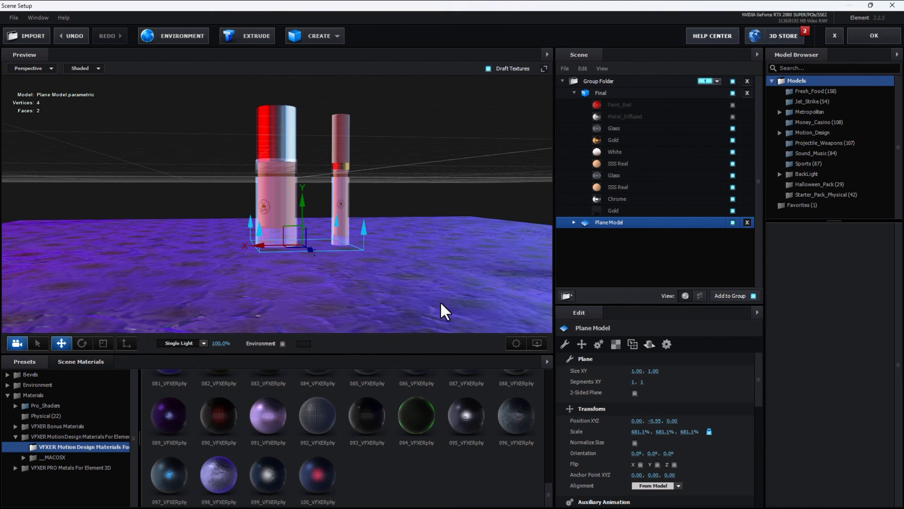
left_click_drag(463, 423, 443, 285)
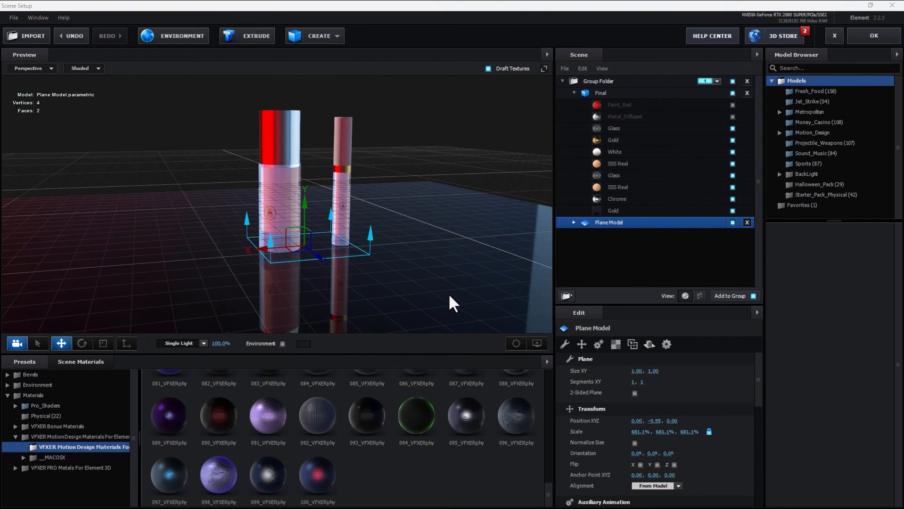
left_click(872, 35)
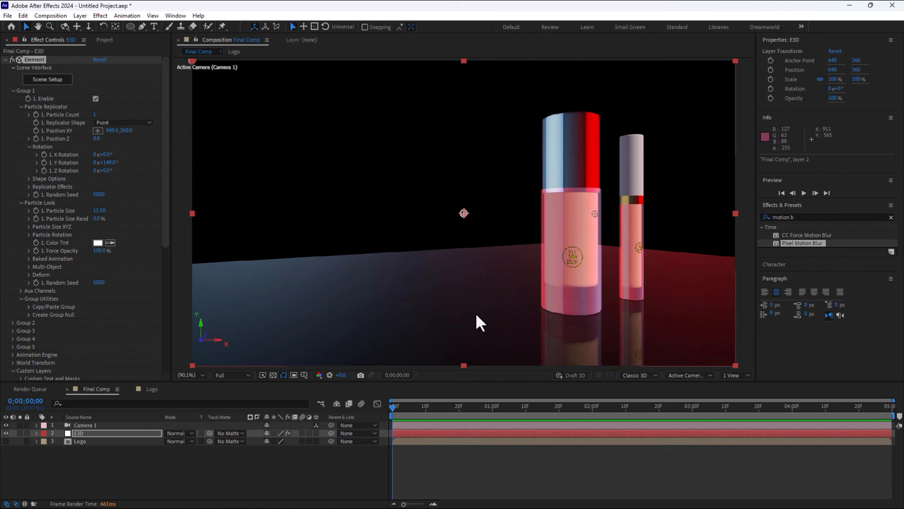
Step: Dolly and pan Camera 1 to about 678, 422, -758, framing both bottles on the right half of the composition
left_click(88, 26)
left_click_drag(554, 242, 577, 198)
left_click(77, 27)
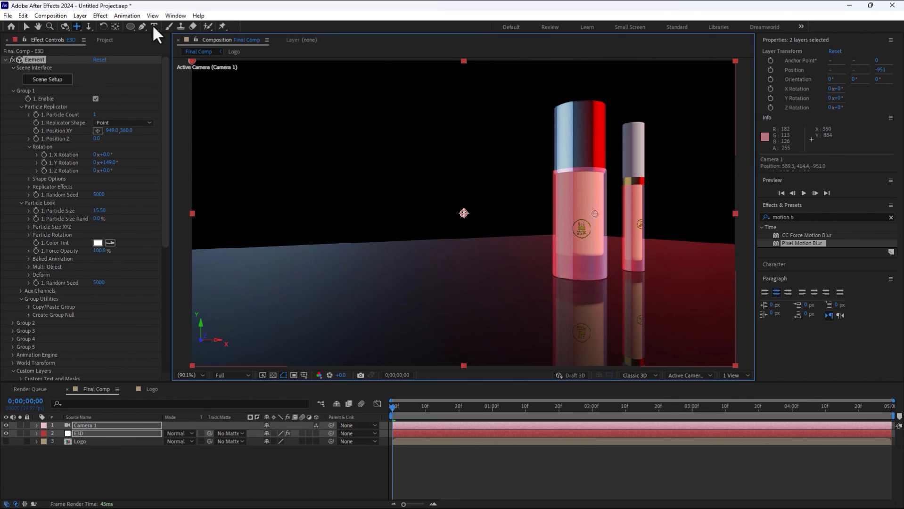
left_click(88, 27)
left_click_drag(513, 227, 552, 176)
left_click(77, 27)
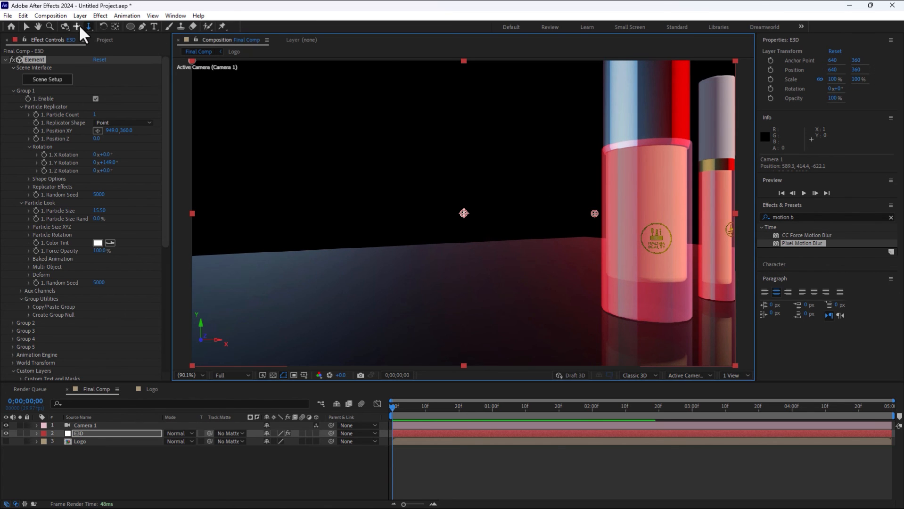
left_click_drag(574, 211, 525, 218)
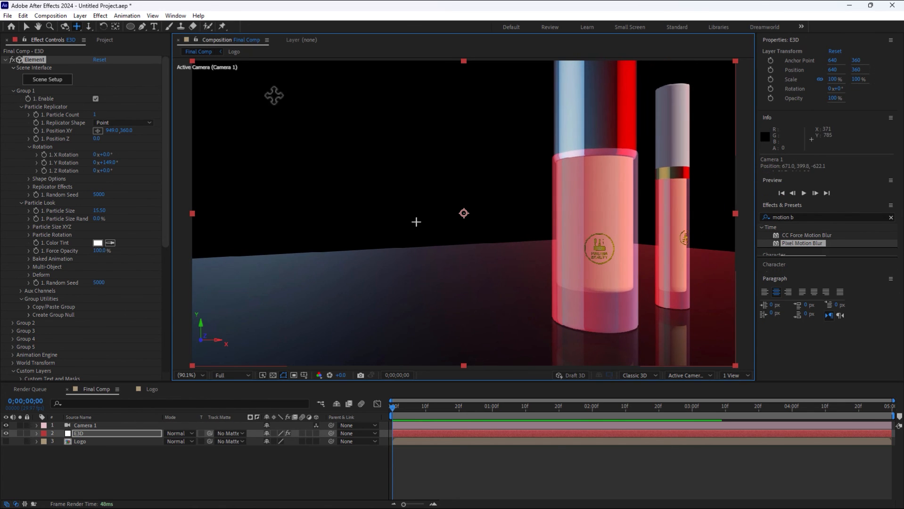
left_click(89, 26)
left_click_drag(523, 177, 519, 210)
left_click(65, 27)
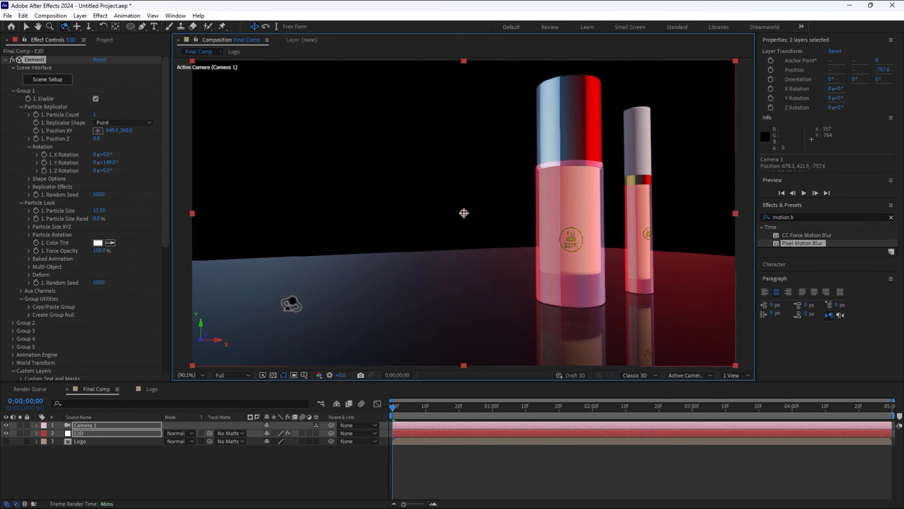
Step: Set Add Lighting to Cinema in the E3D layer's Element render settings
left_click(78, 433)
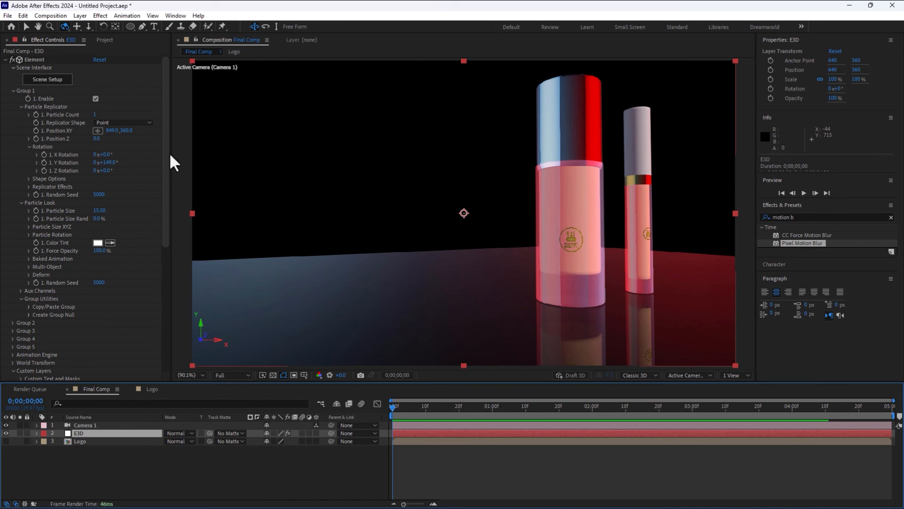
left_click_drag(165, 153, 147, 323)
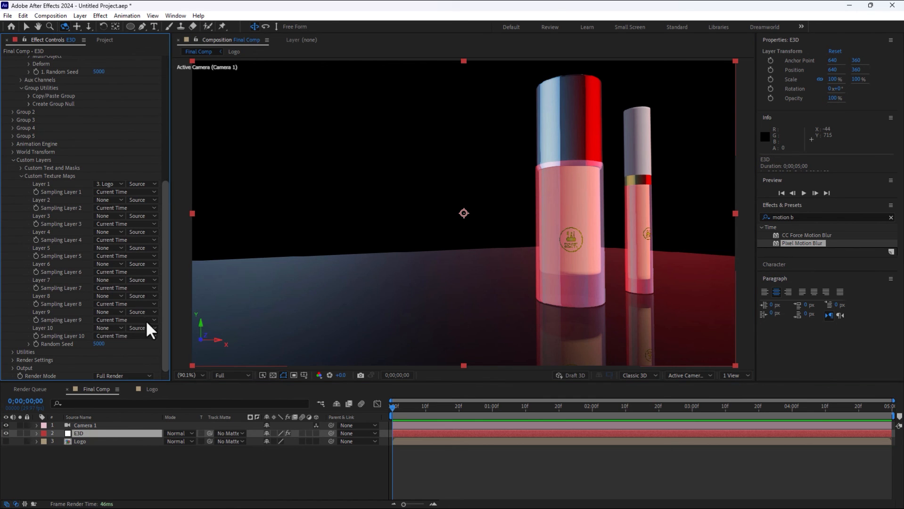
left_click(12, 359)
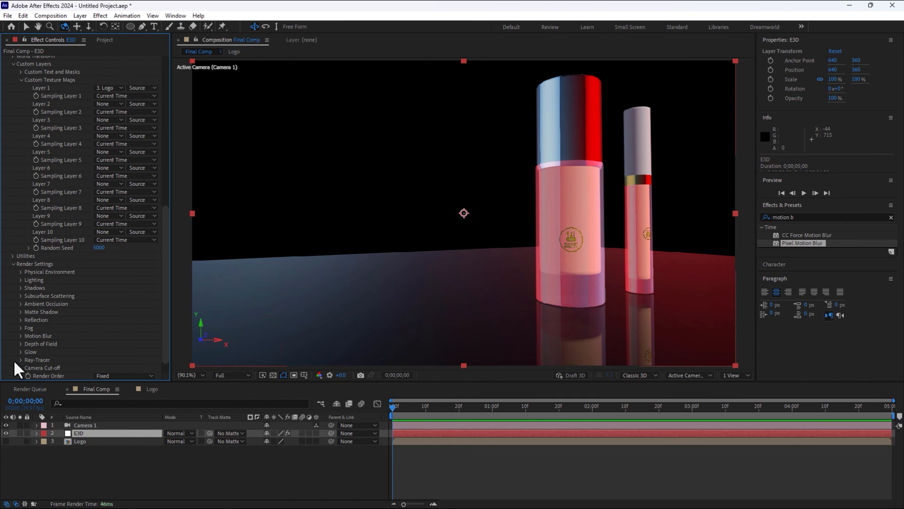
left_click(22, 280)
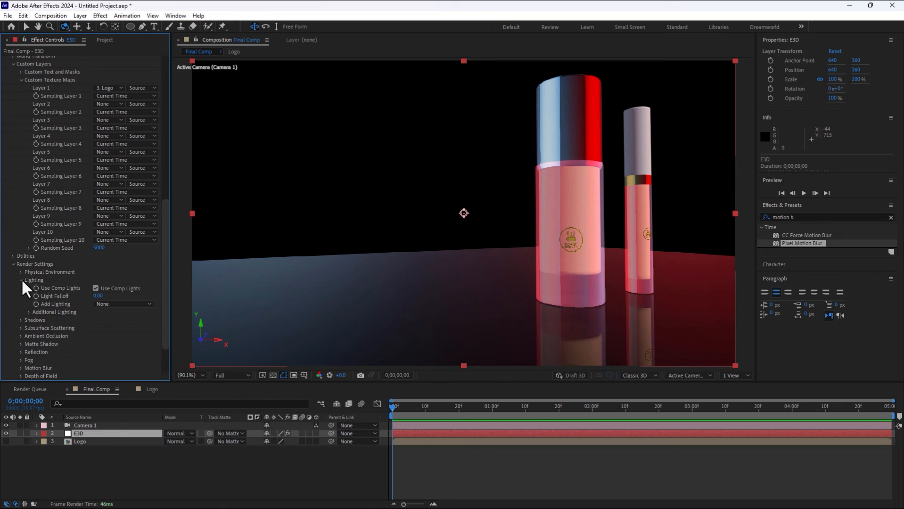
left_click(99, 304)
left_click(129, 179)
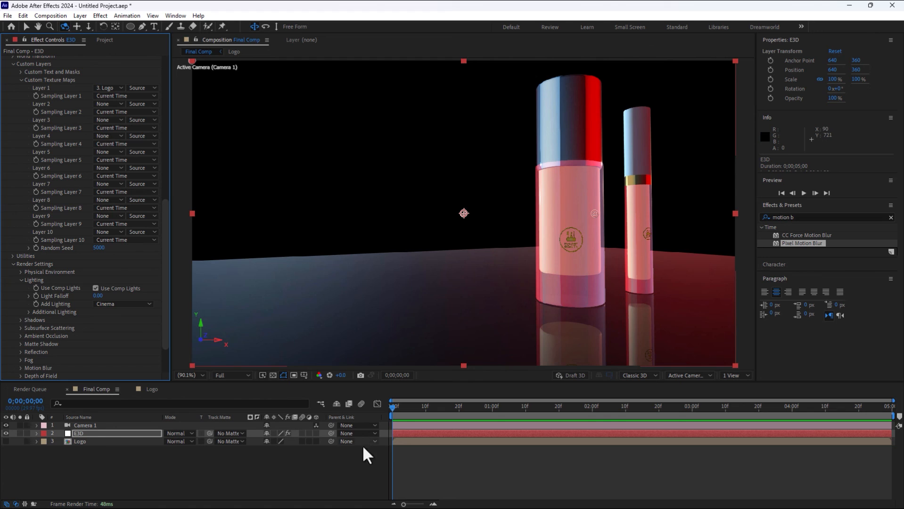
Step: Try a different X rotation for the additional lighting and undo the change
left_click(29, 312)
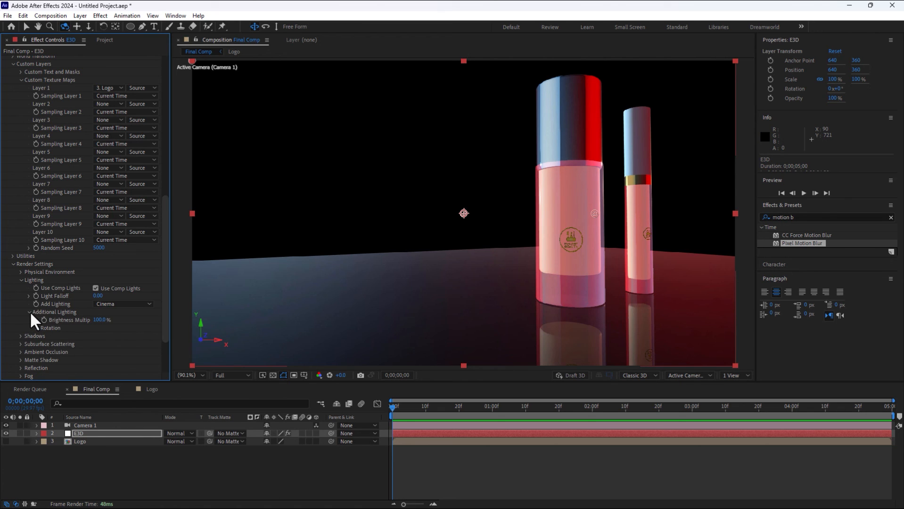
left_click(37, 328)
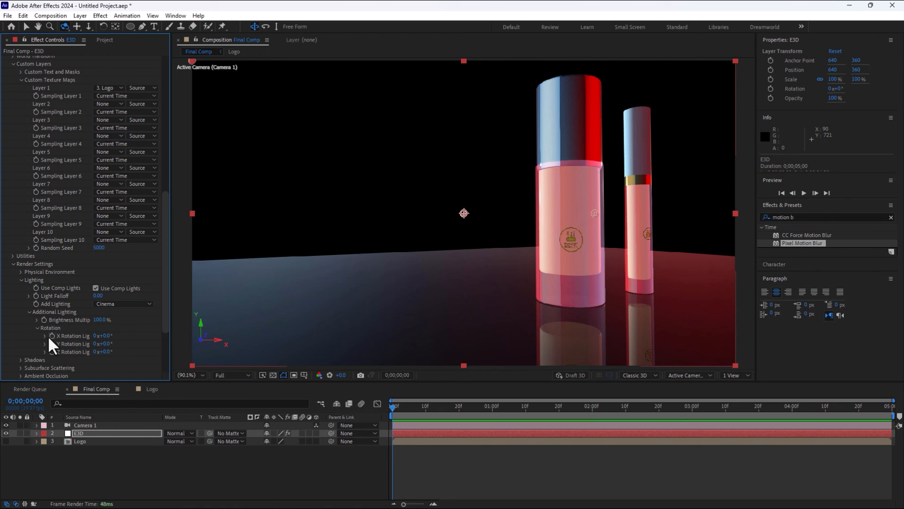
left_click_drag(102, 336, 212, 315)
key("ctrl+z")
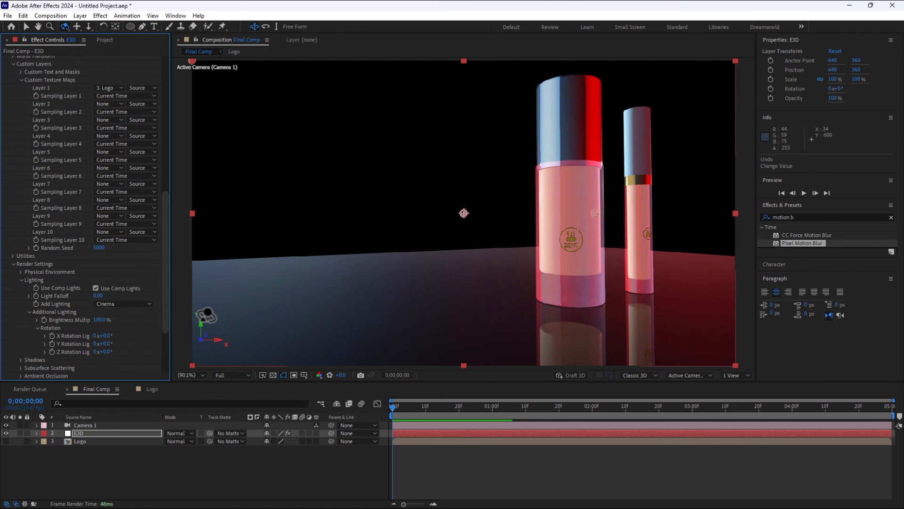